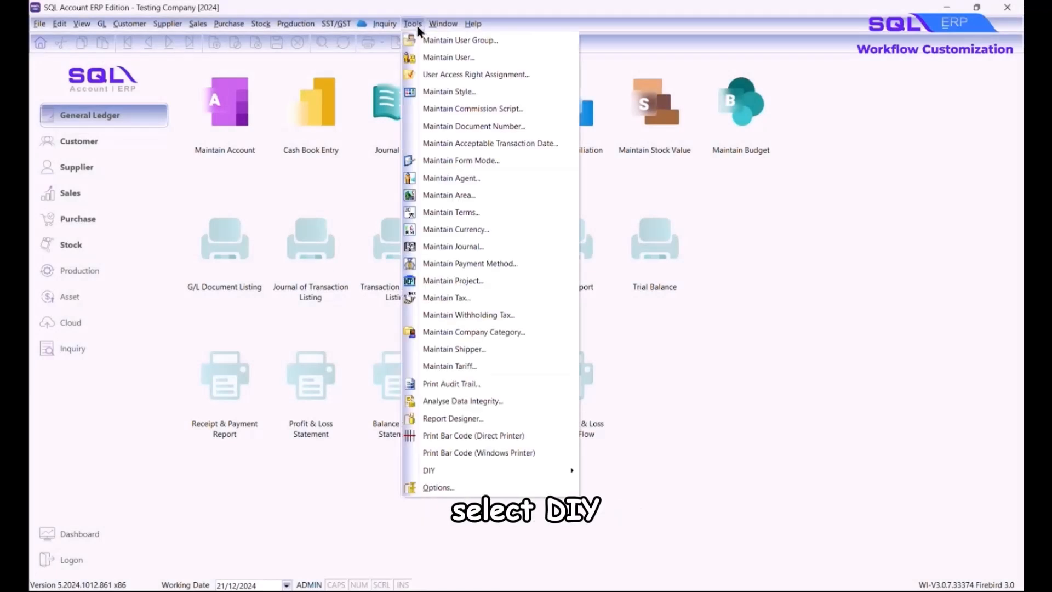
# - Open the SQL Control Center and show the Stock Item Fields under Business Objects, Stock, Stock Item
pyautogui.moveTo(566, 472)
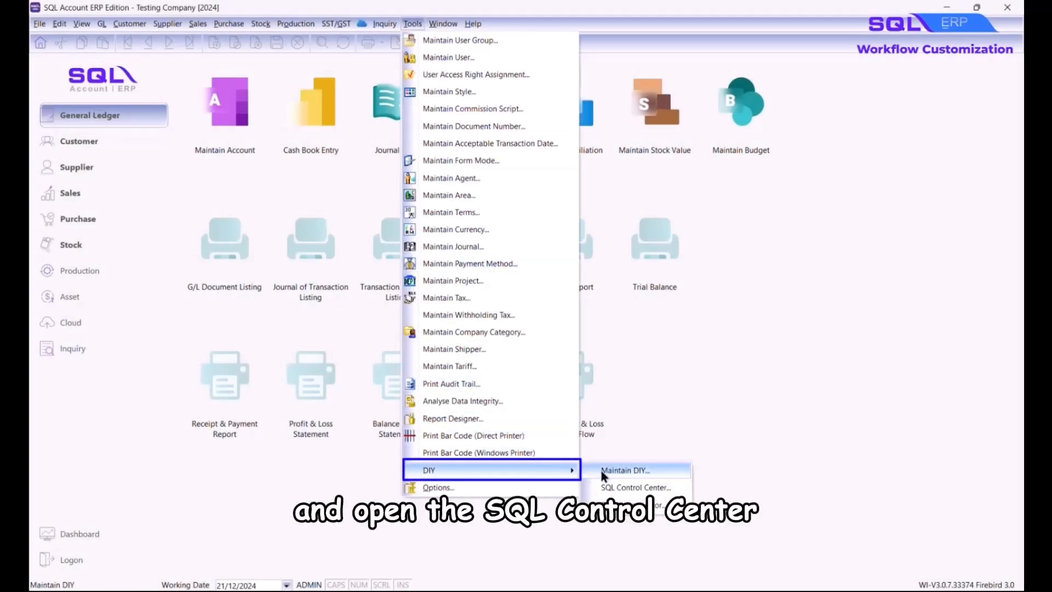
pyautogui.click(630, 487)
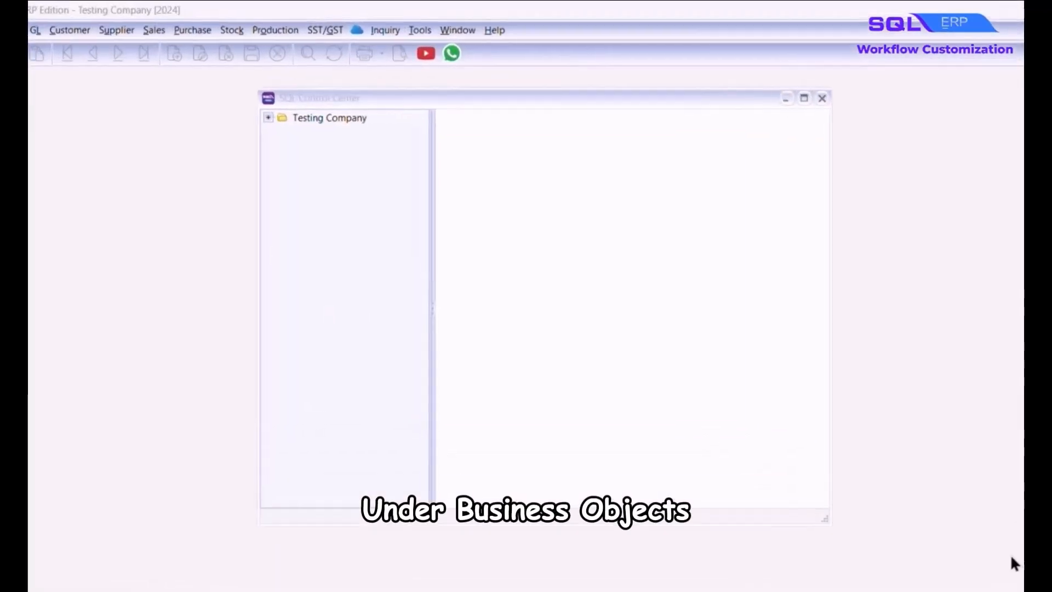
pyautogui.doubleClick(351, 101)
pyautogui.doubleClick(390, 113)
pyautogui.doubleClick(412, 241)
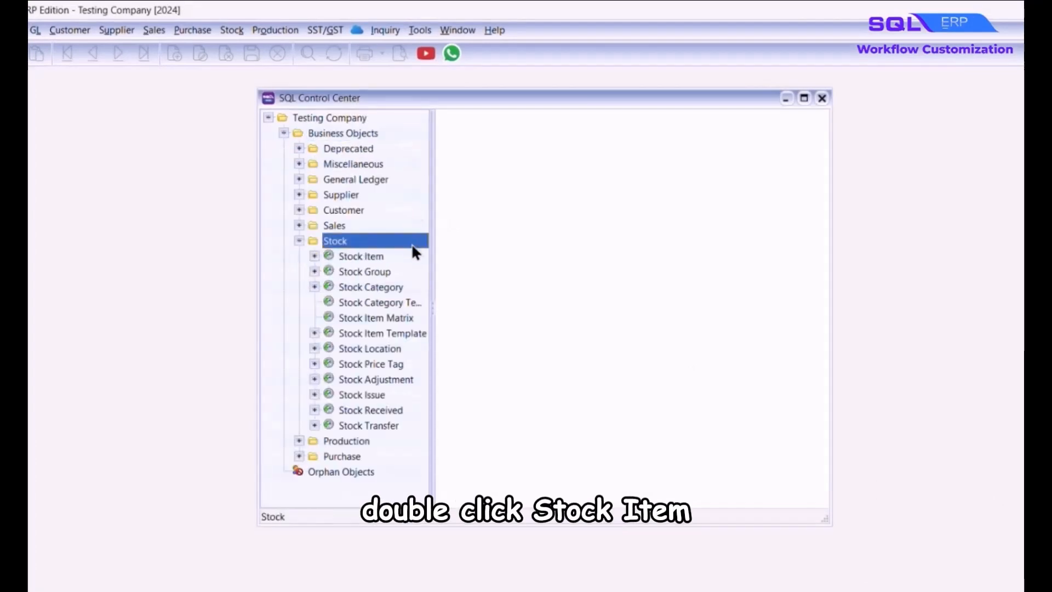
pyautogui.doubleClick(414, 257)
pyautogui.click(411, 272)
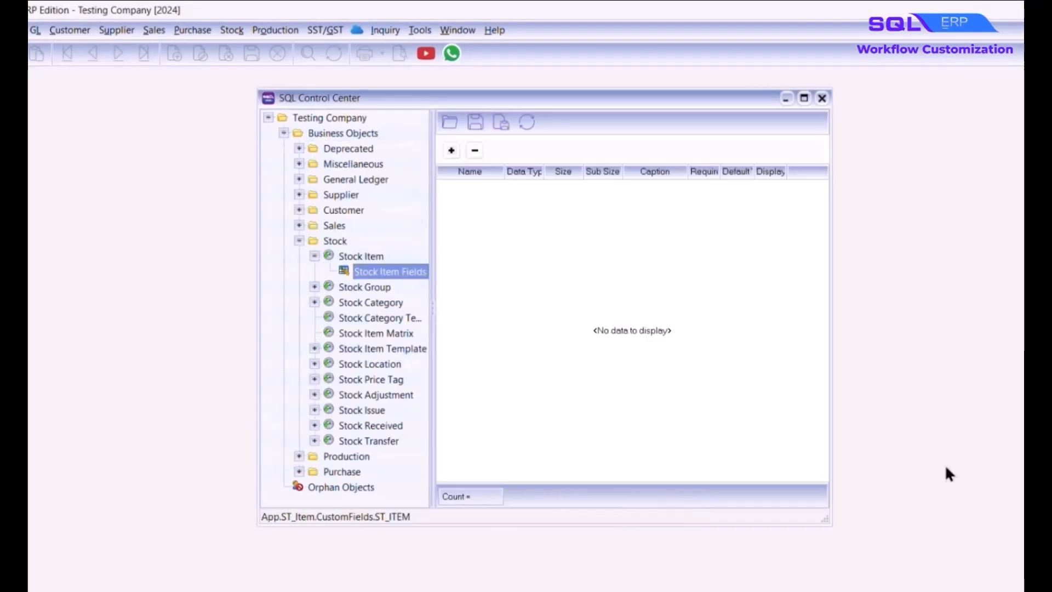
# - Add a custom stock item field named CommRate with data type Float and sub size 4
pyautogui.click(451, 150)
pyautogui.click(465, 187)
pyautogui.write('CommRate')
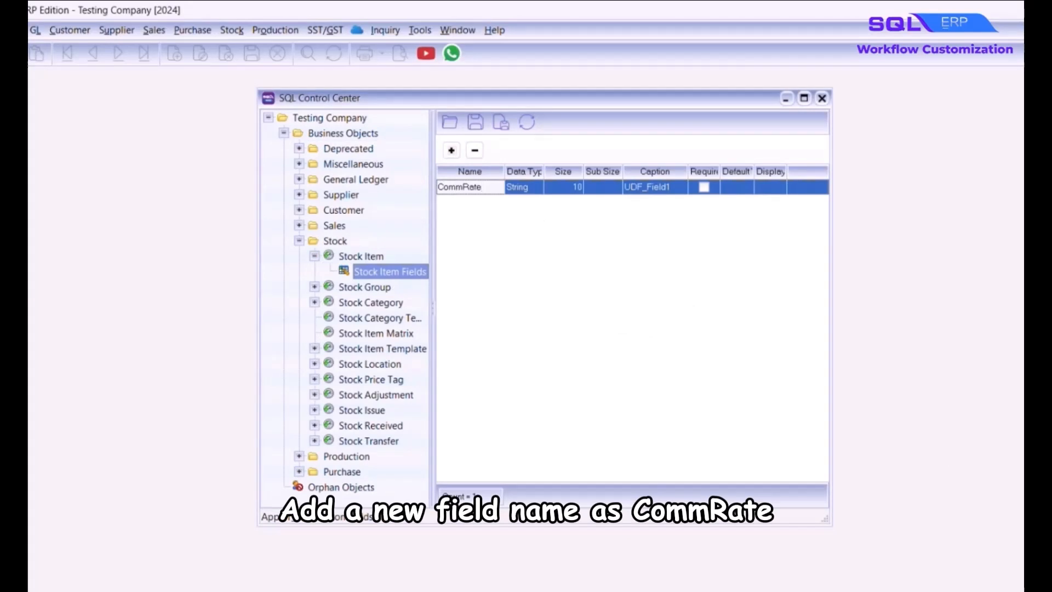
pyautogui.click(537, 185)
pyautogui.click(537, 185)
pyautogui.click(533, 236)
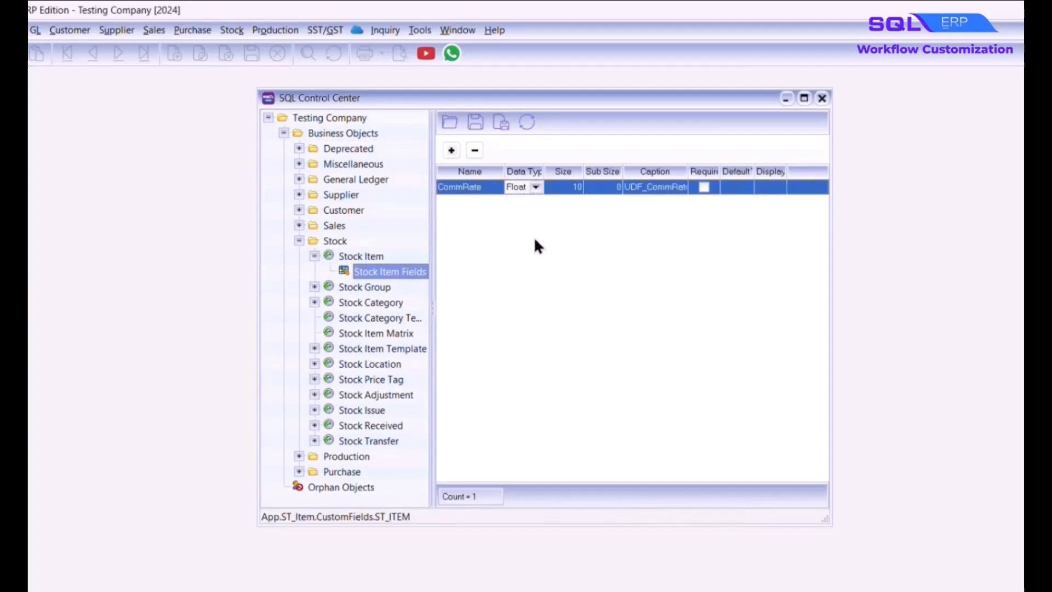
pyautogui.click(618, 189)
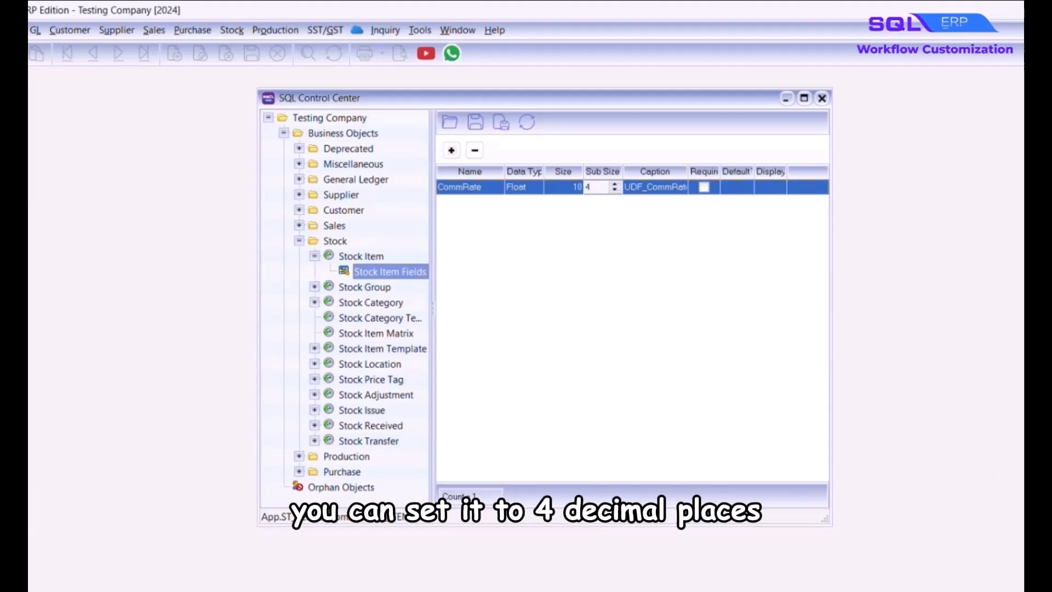
pyautogui.press('Tab')
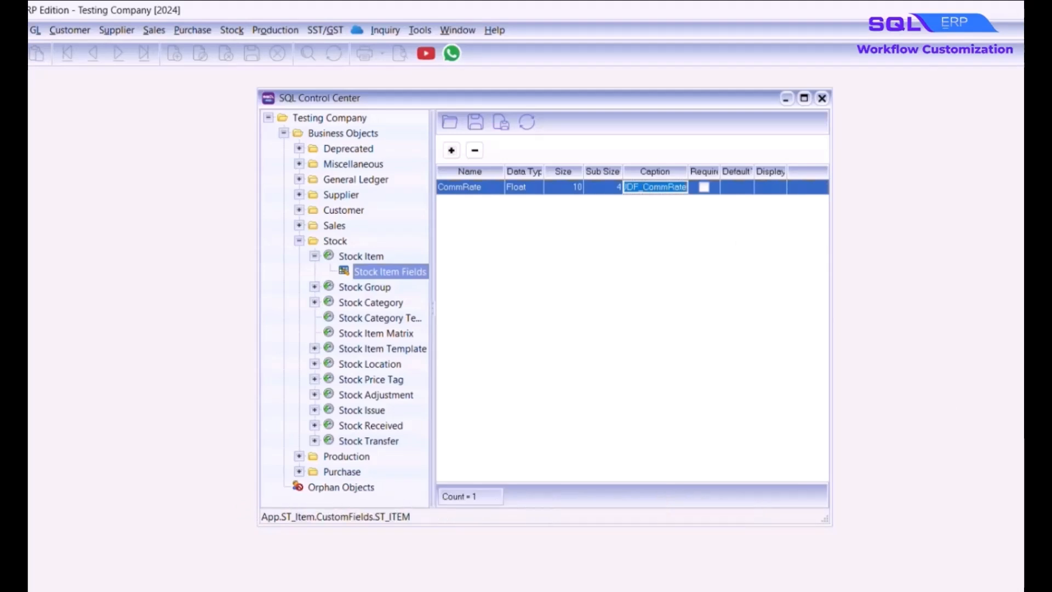
# - Set the CommRate field's caption to "Comm Rate (%)" and its default value to 0, and save the field definition
pyautogui.write('Comm Rate ')
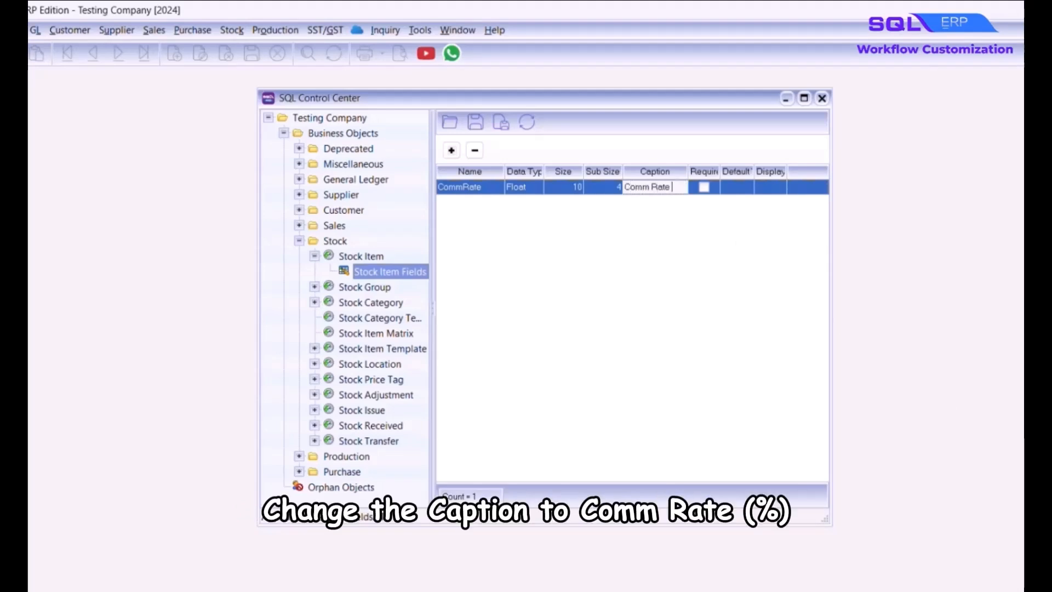
pyautogui.write('(%')
pyautogui.press('Tab')
pyautogui.press('Tab')
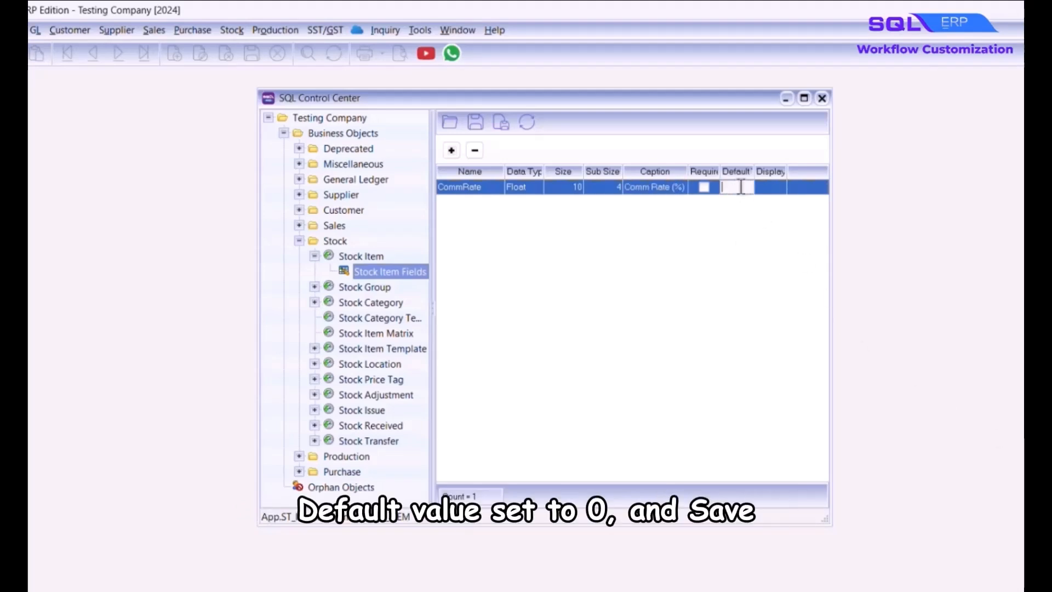
pyautogui.write('0')
pyautogui.hotkey('ctrl', 's')
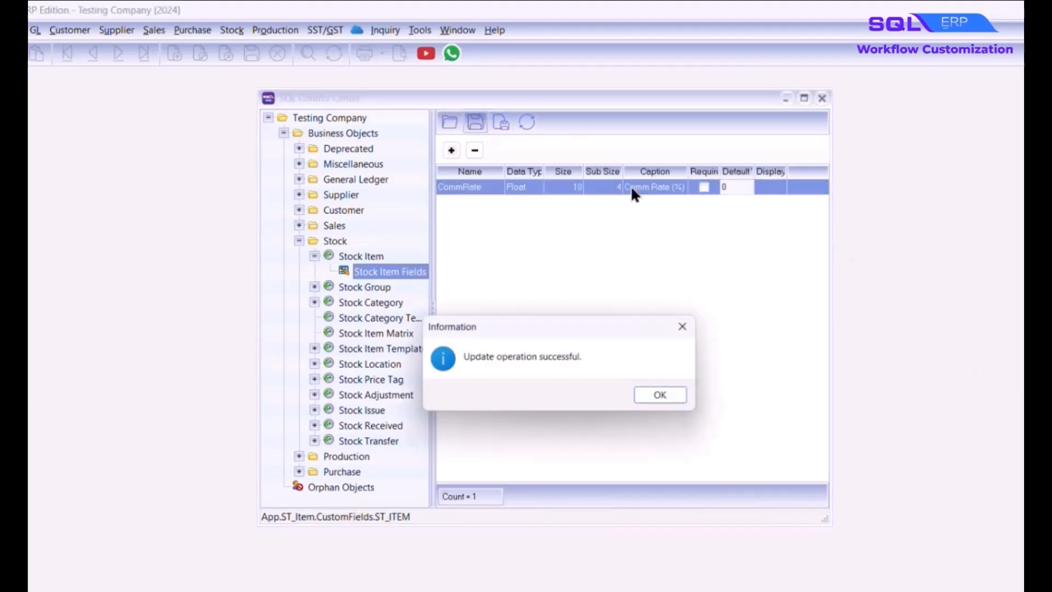
pyautogui.click(689, 393)
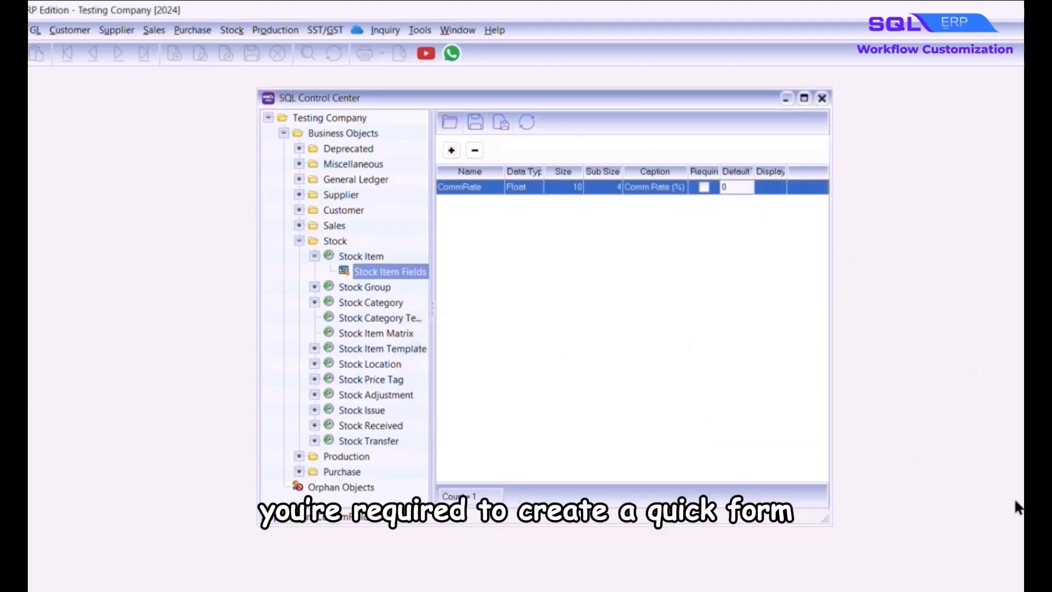
# - Create a new quick form design named "Comm Rate" for Stock Item
pyautogui.rightClick(409, 257)
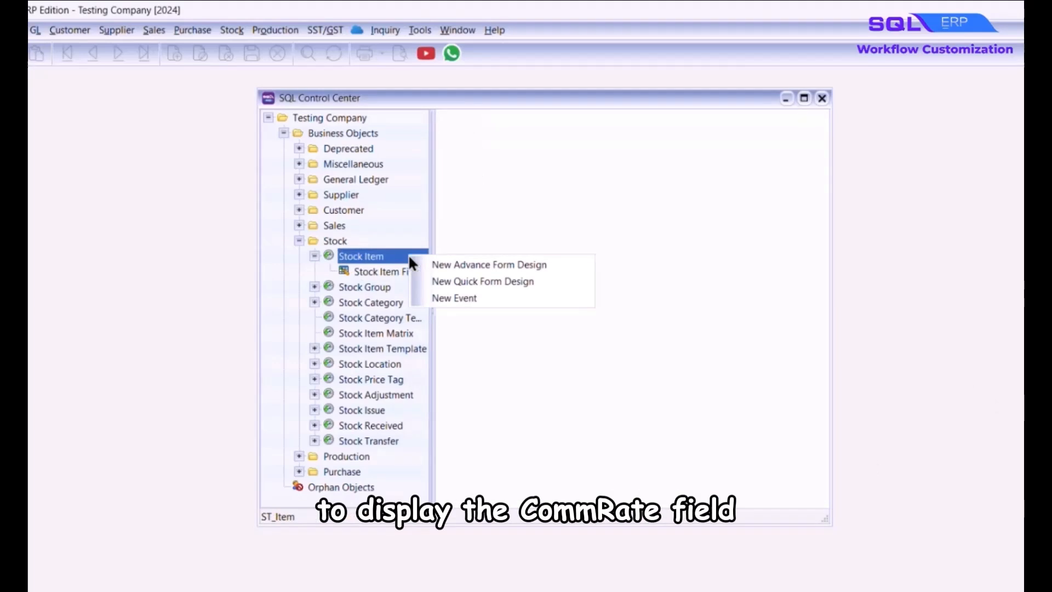
pyautogui.click(587, 283)
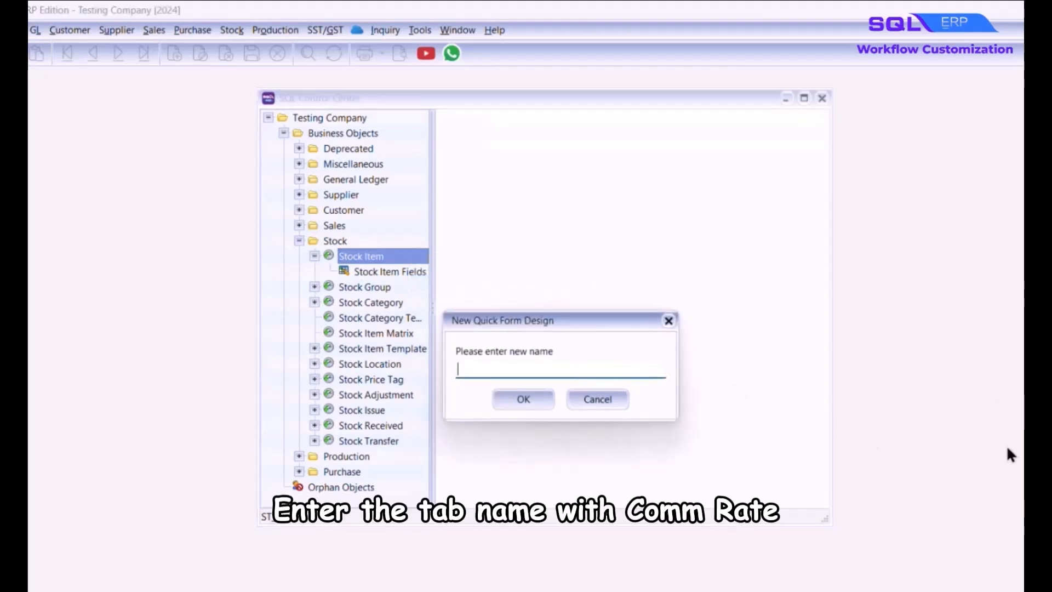
pyautogui.write('Comm Rate')
pyautogui.click(545, 401)
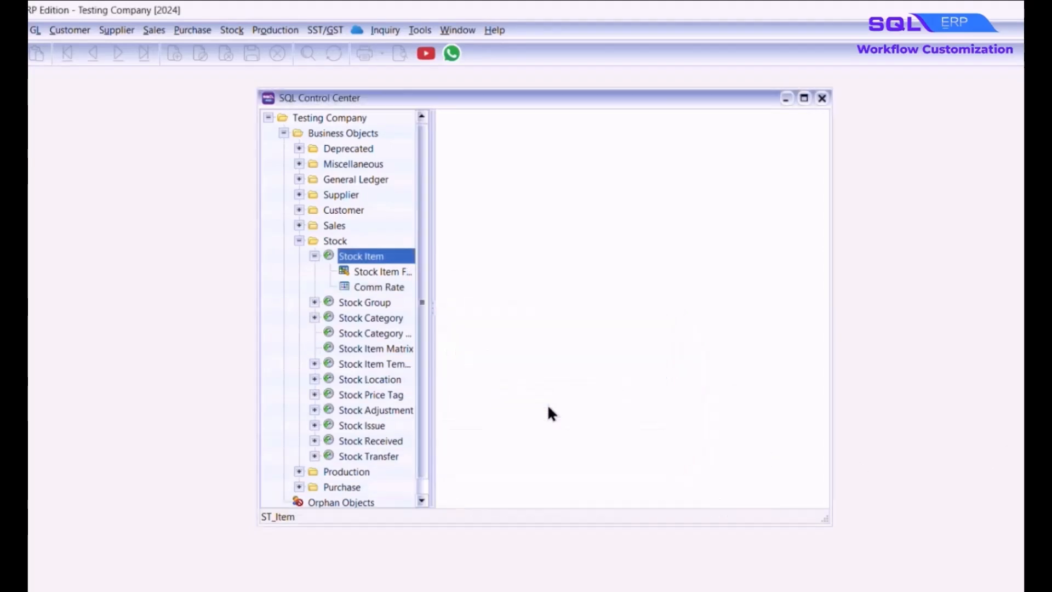
# - Customize the Comm Rate quick form by placing the newly created Comm Rate field on its layout
pyautogui.click(408, 286)
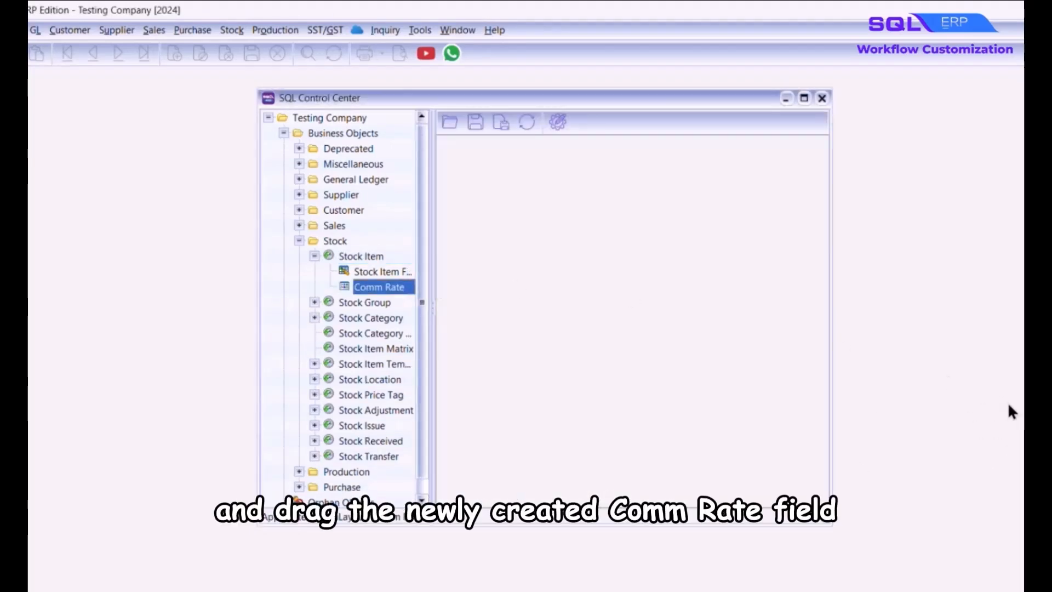
pyautogui.click(558, 131)
pyautogui.moveTo(350, 245); pyautogui.dragTo(452, 154)
pyautogui.click(408, 487)
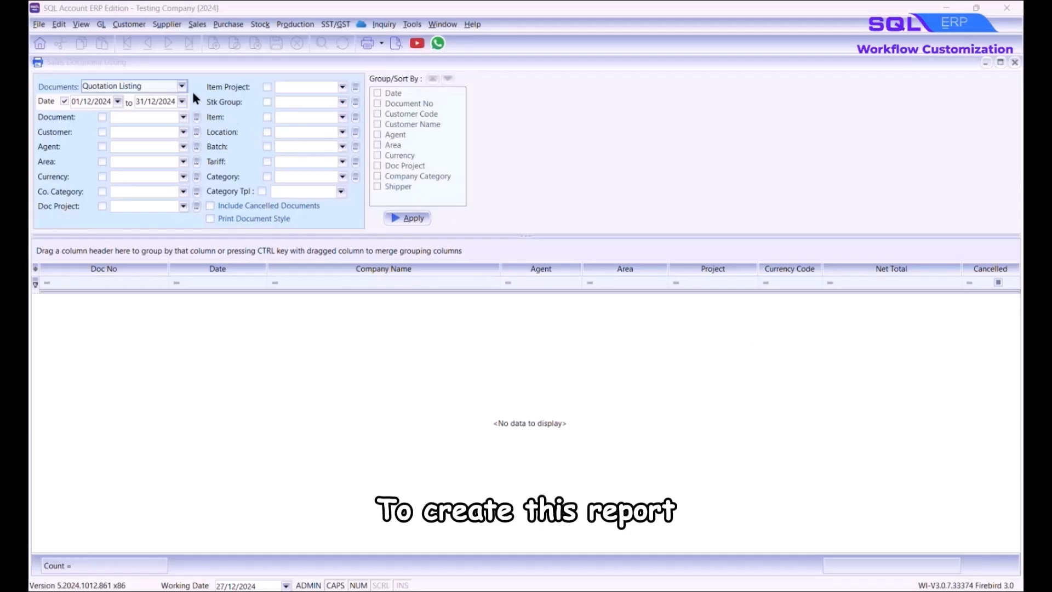
# - Generate the sales document listing for Invoice Listing, grouped and sorted by Customer Code
pyautogui.click(182, 86)
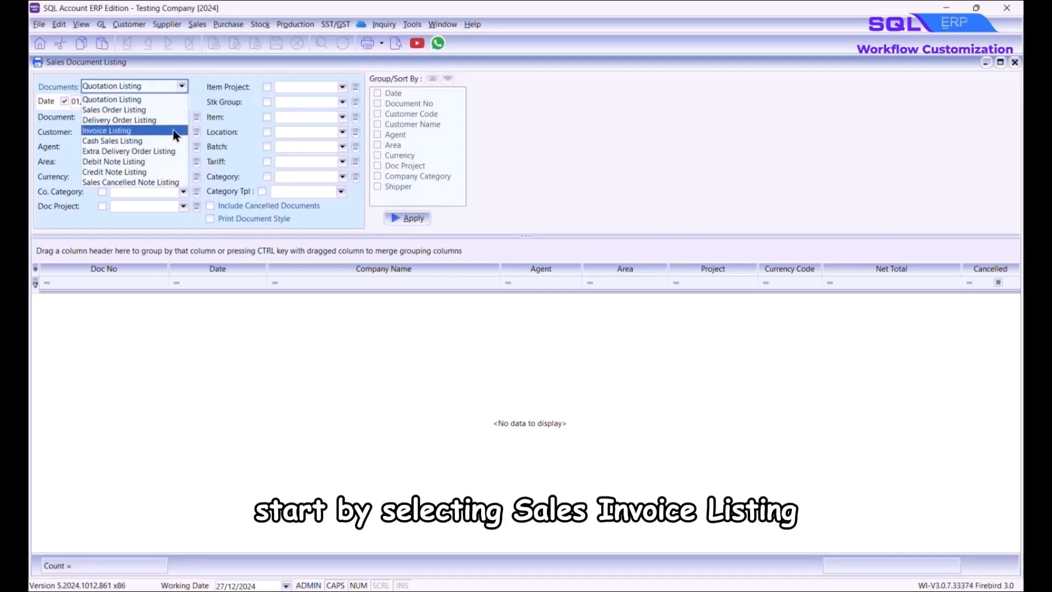
pyautogui.click(109, 128)
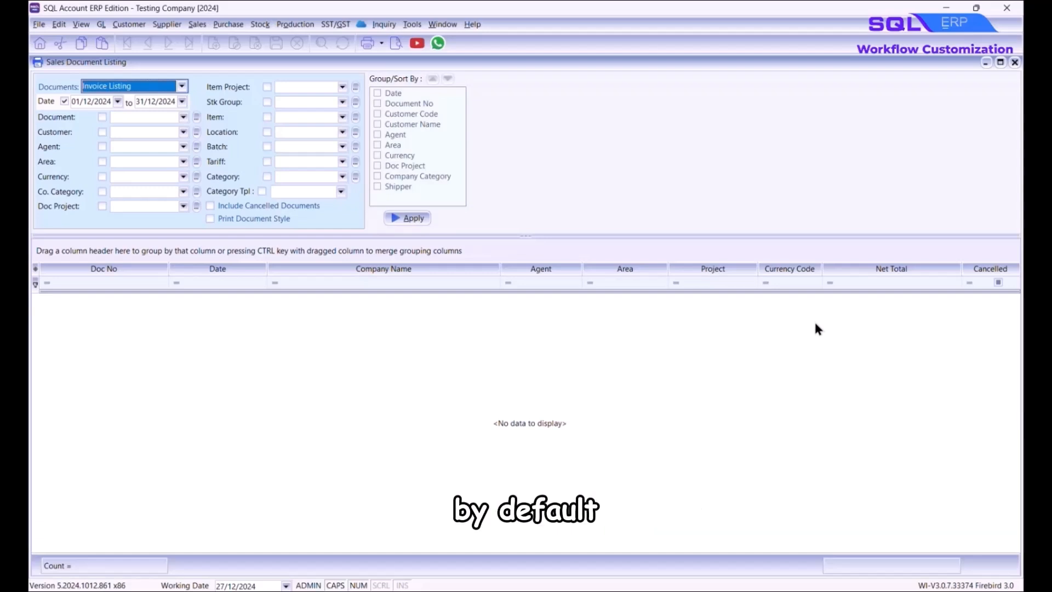
pyautogui.click(377, 113)
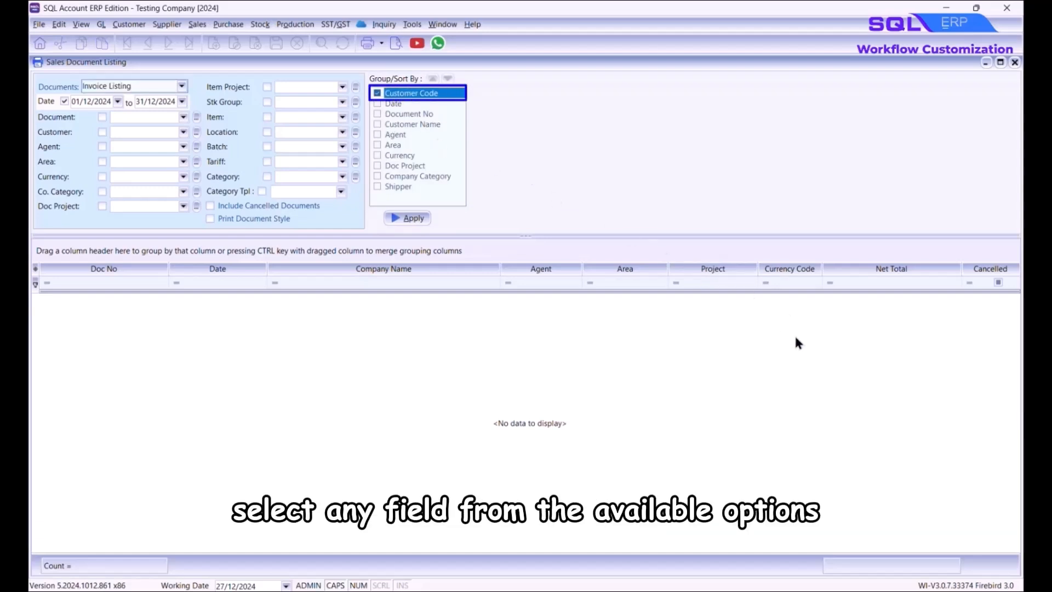
pyautogui.click(410, 218)
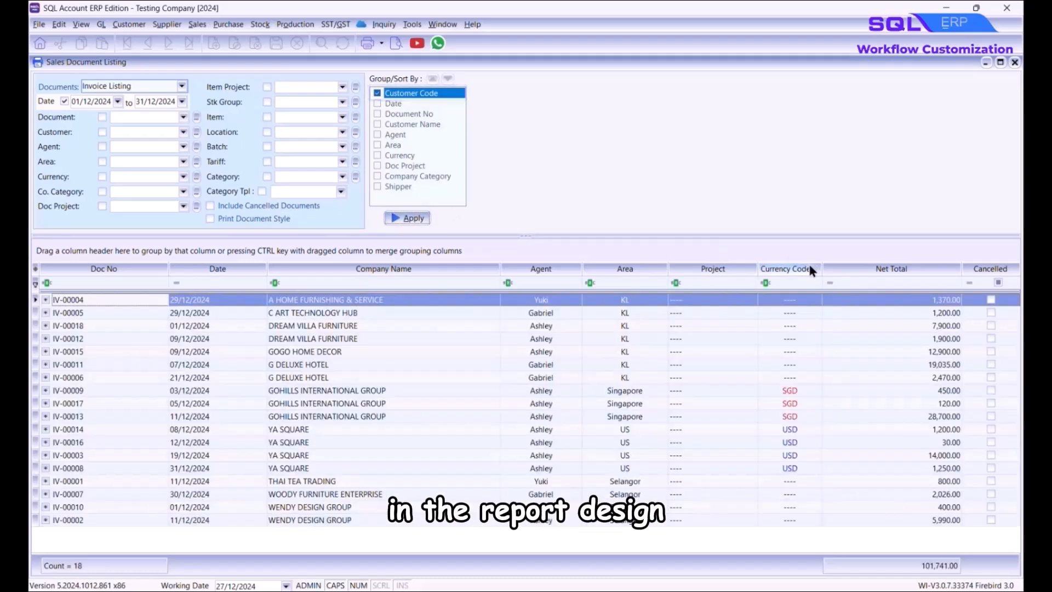
# - Preview the listing and open the "Sales Local - Invoice Listing - Level 1" report as the base design
pyautogui.click(397, 44)
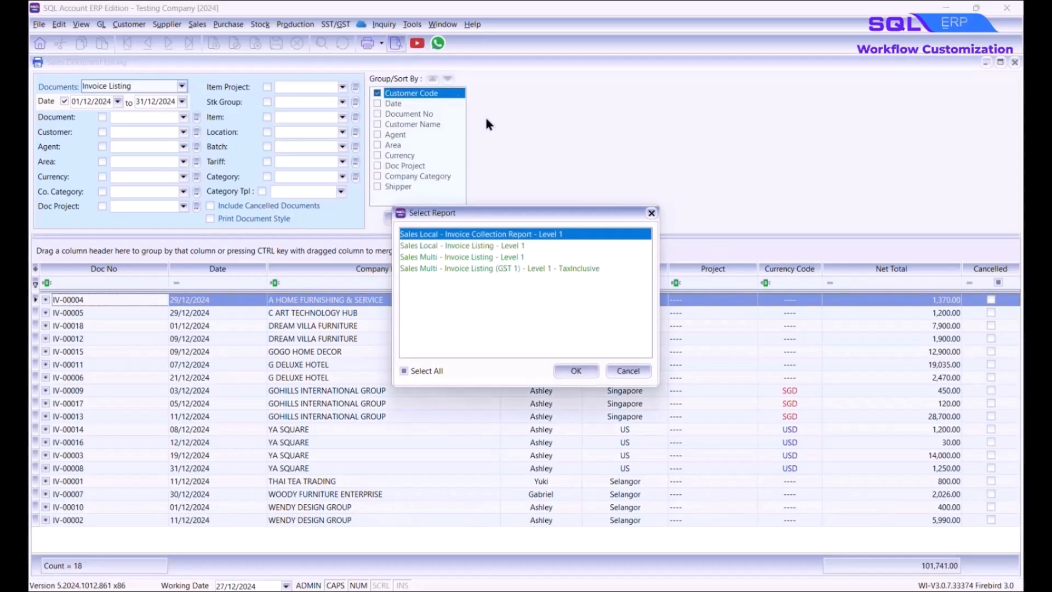
pyautogui.click(641, 244)
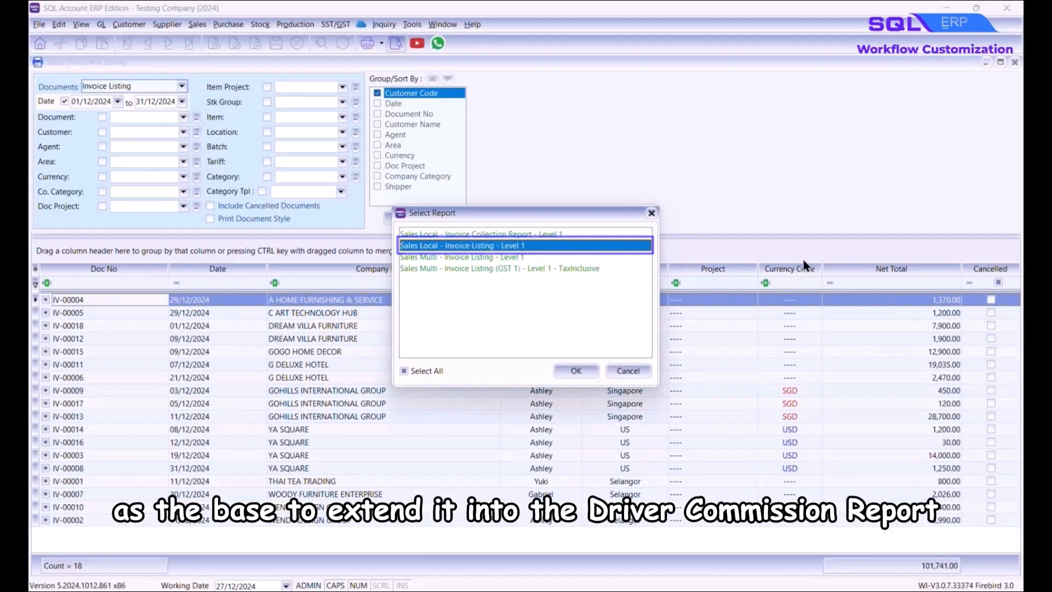
pyautogui.press('Return')
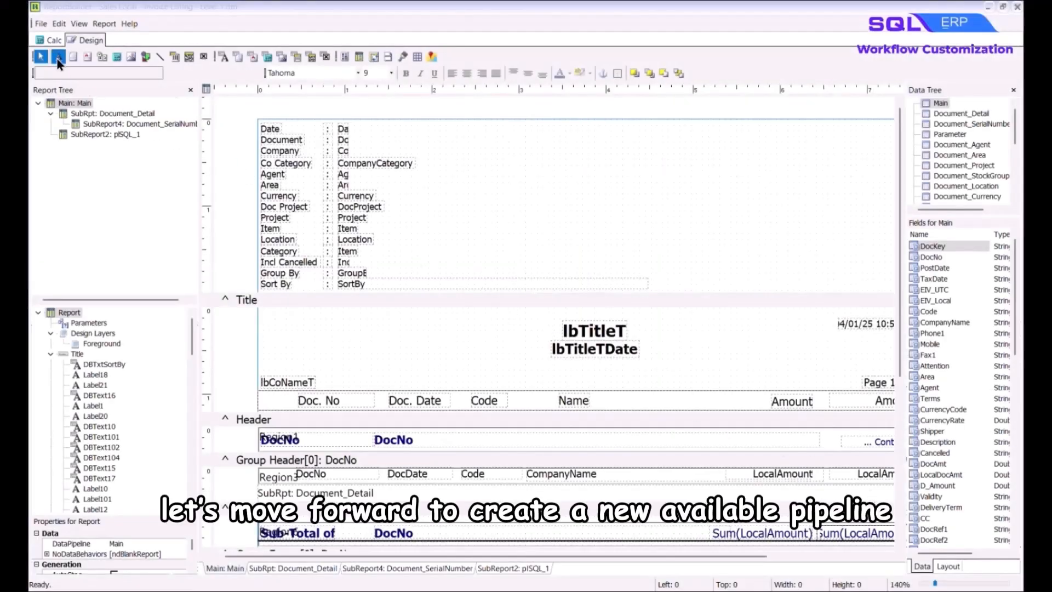
# - In the report's Calc module, declare the string variable SQL_3 and assign its query joining Main and Document_Detail in the global OnCreate event
pyautogui.click(53, 41)
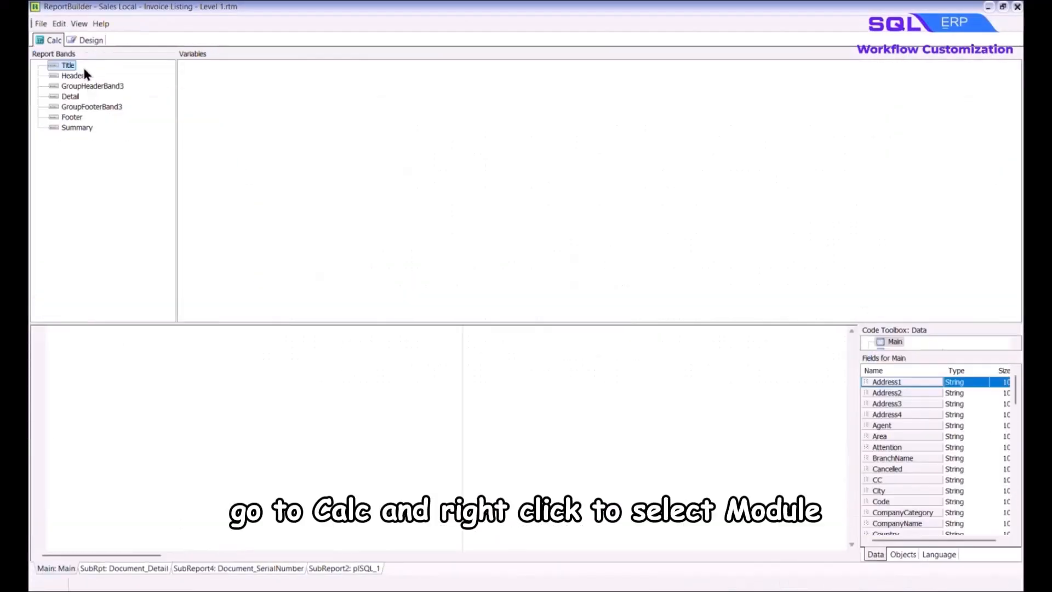
pyautogui.rightClick(153, 138)
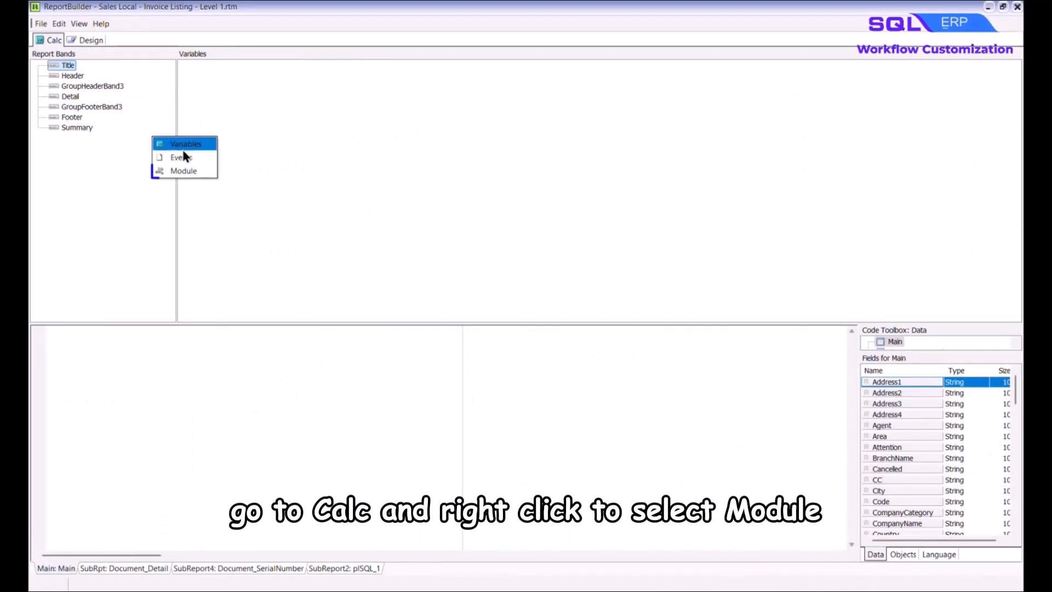
pyautogui.click(207, 170)
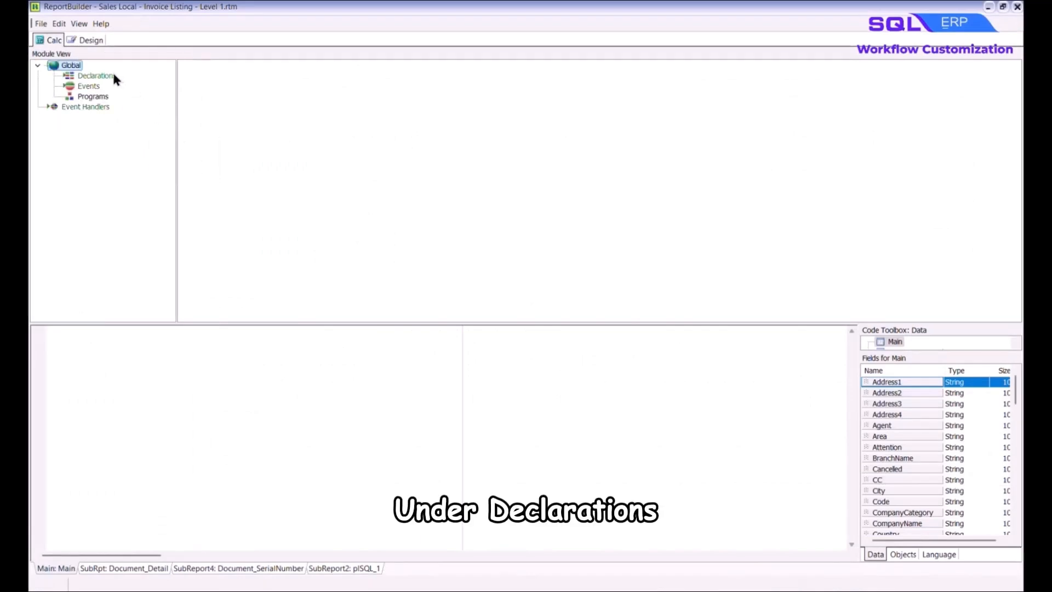
pyautogui.click(95, 75)
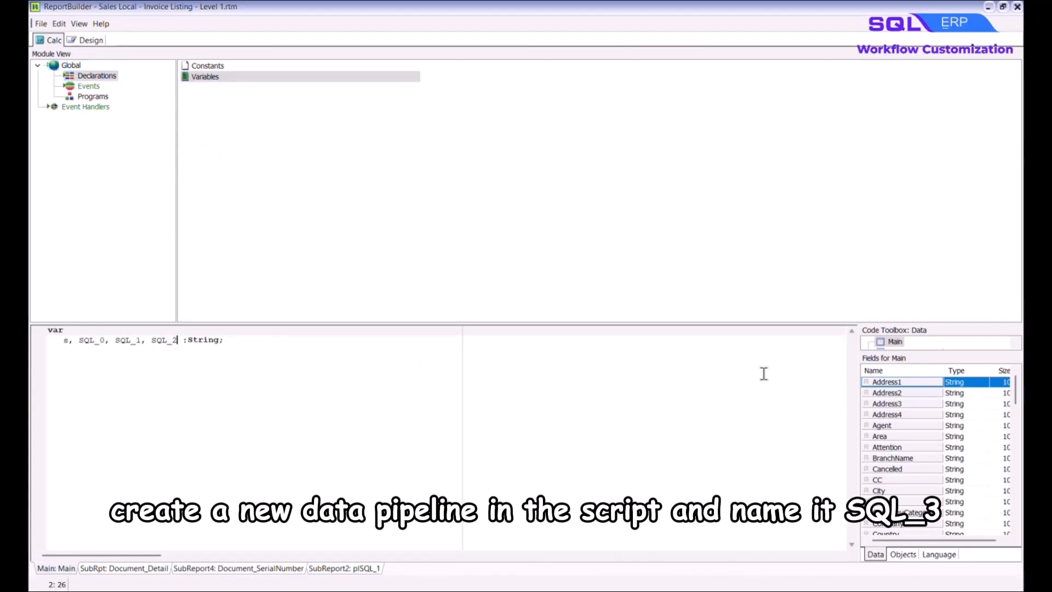
pyautogui.write(', SQL_3')
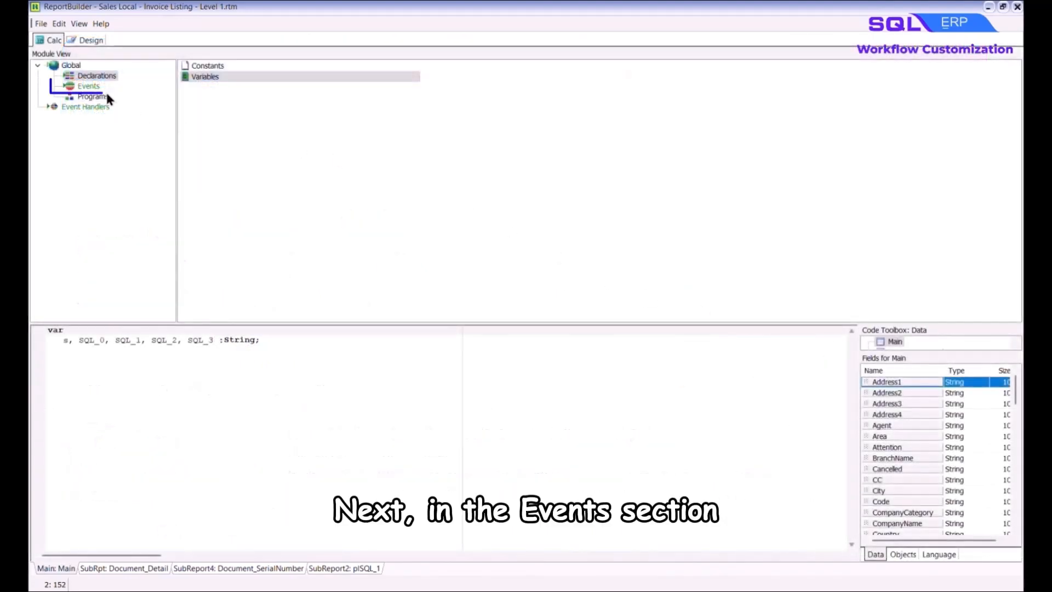
pyautogui.click(89, 86)
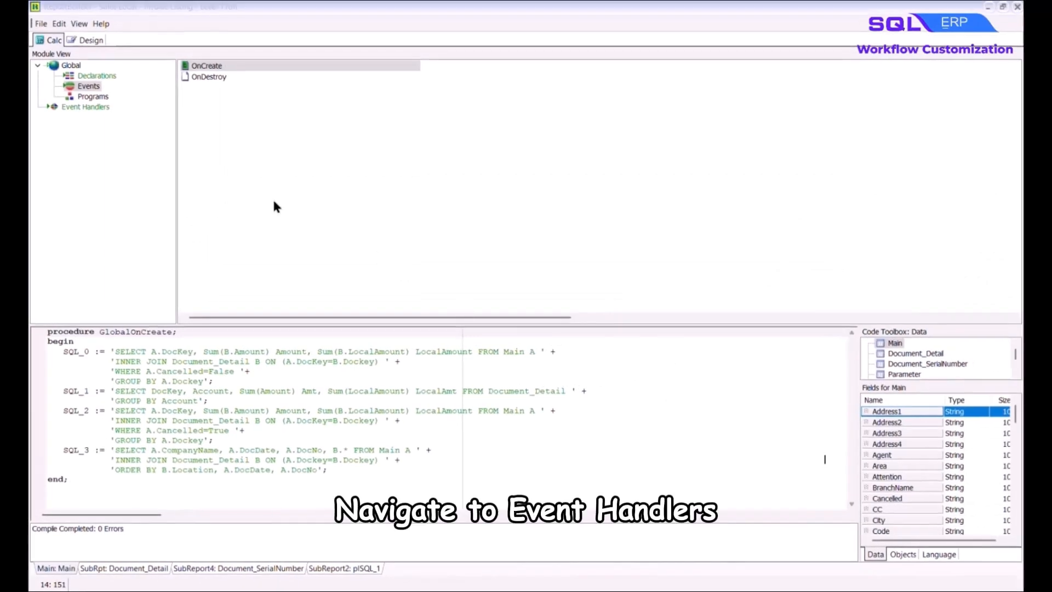
# - In the ReportBeforePrint event handler, insert the LocalSQL_SELECT utility function on a new line below the plSQL_2 call
pyautogui.click(86, 107)
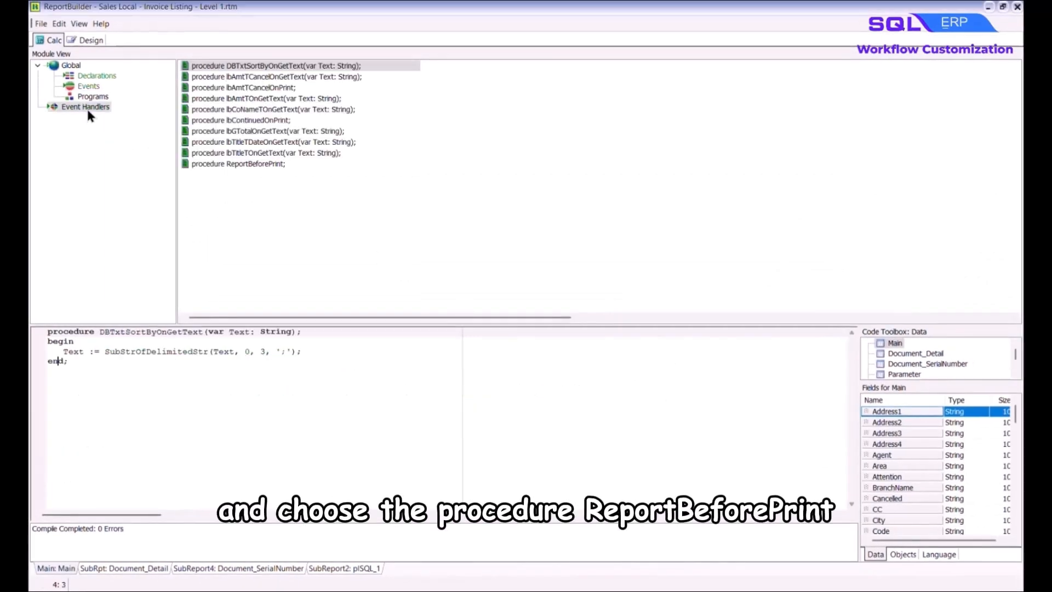
pyautogui.click(401, 163)
pyautogui.click(796, 410)
pyautogui.press('Return')
pyautogui.press('Return')
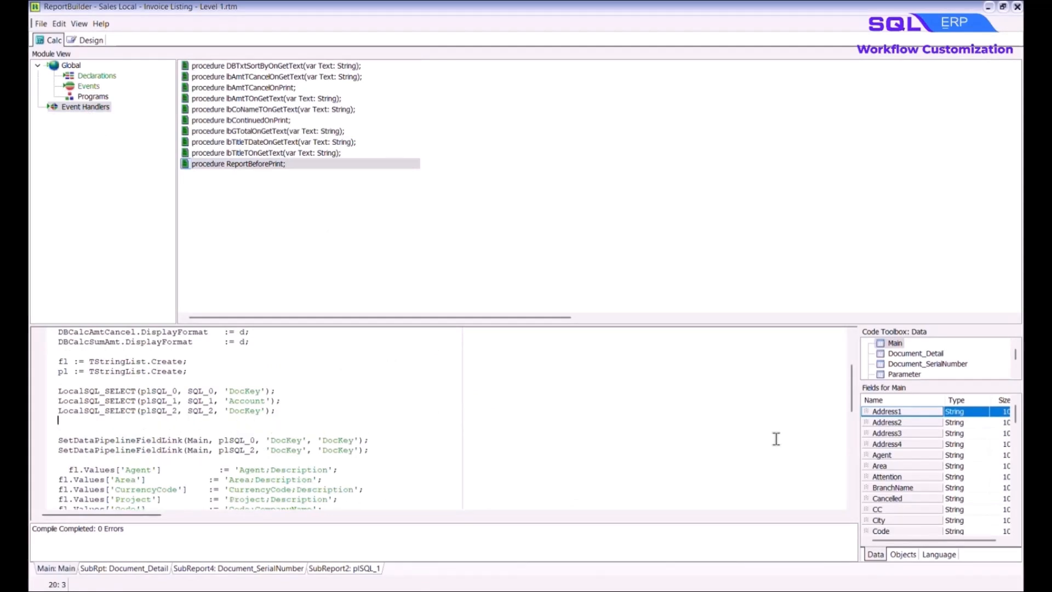
pyautogui.click(938, 554)
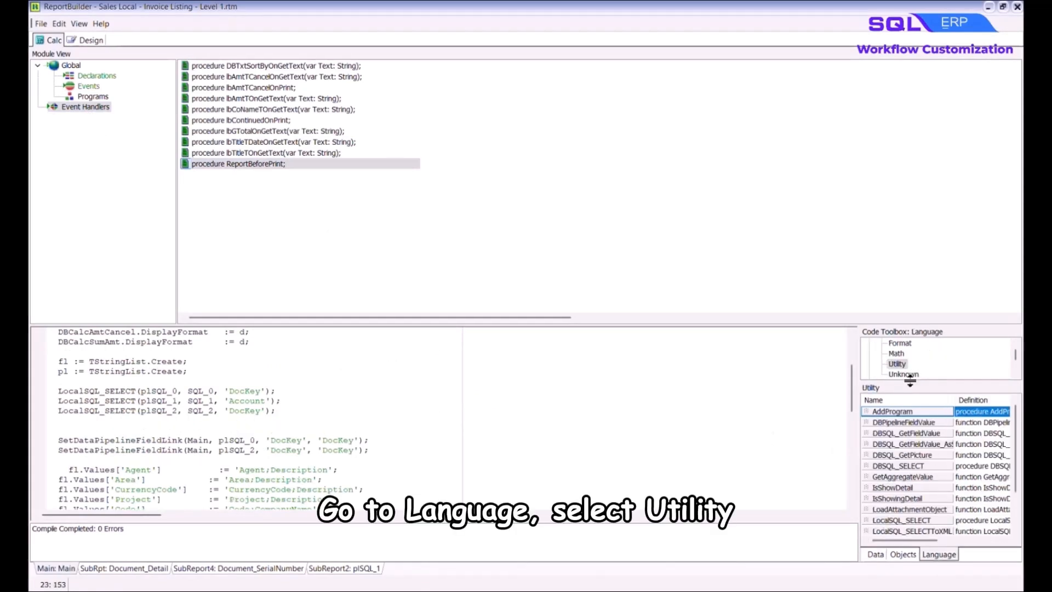
pyautogui.click(937, 524)
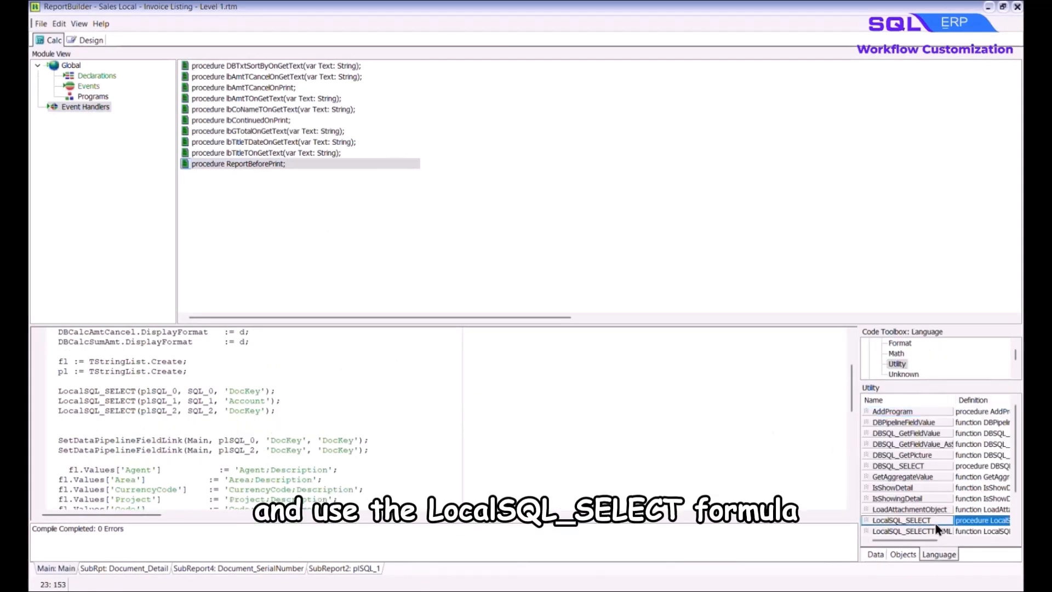
pyautogui.moveTo(936, 525); pyautogui.dragTo(61, 419)
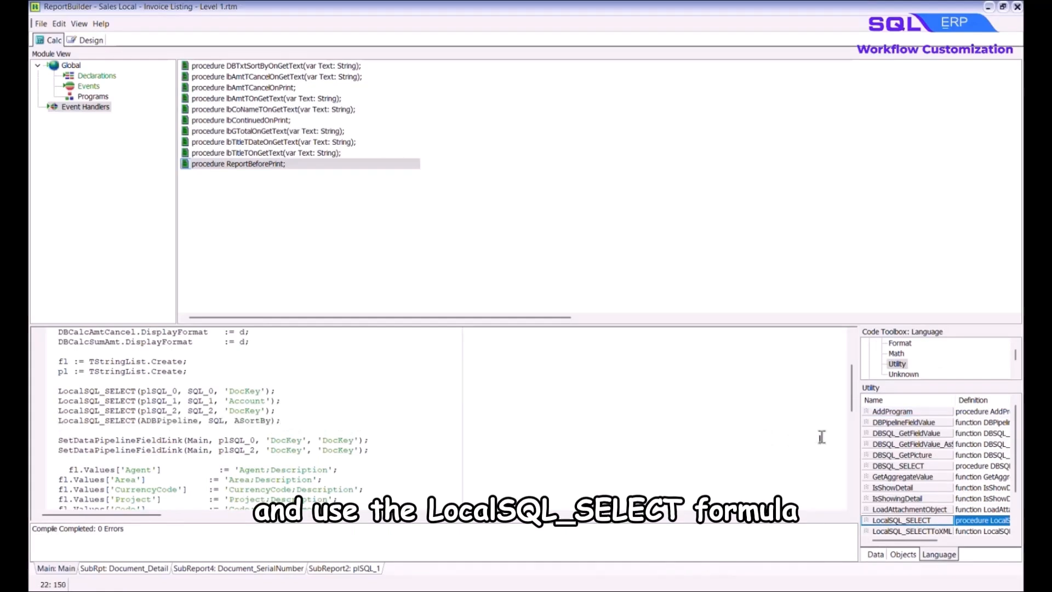
# - Complete the new LocalSQL_SELECT call with pipeline plSQL_3, query SQL_3 and sort order 'Location;DocDate;DocNo'
pyautogui.moveTo(199, 421); pyautogui.dragTo(143, 422)
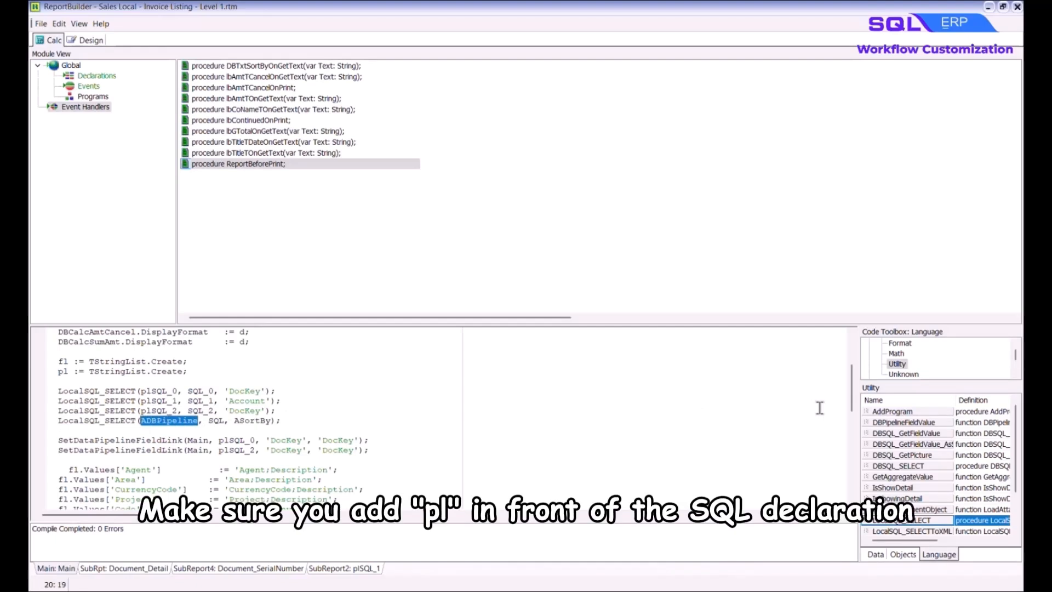
pyautogui.write('pl')
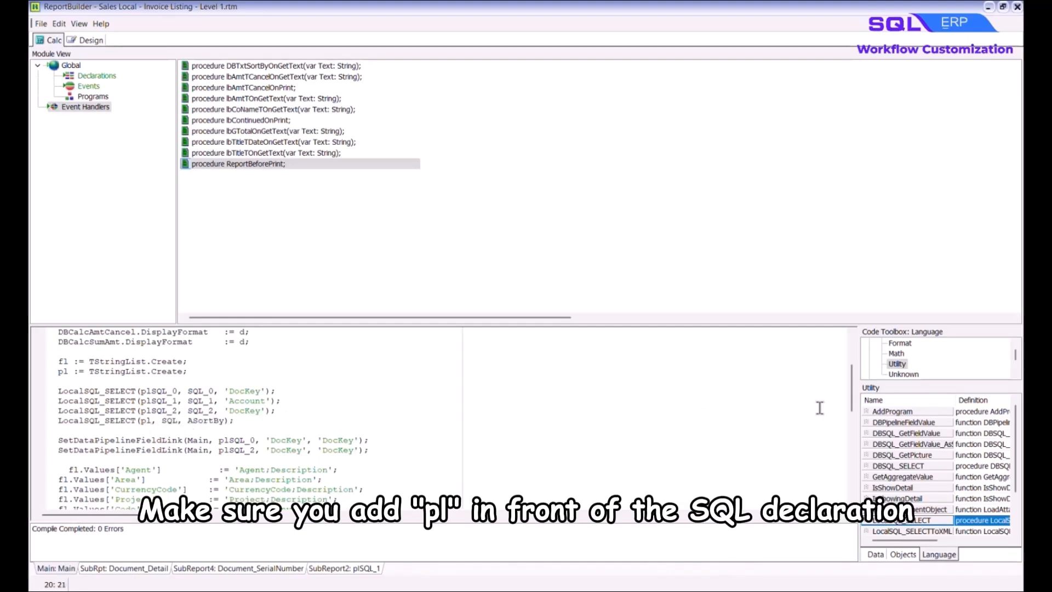
pyautogui.write('SQ')
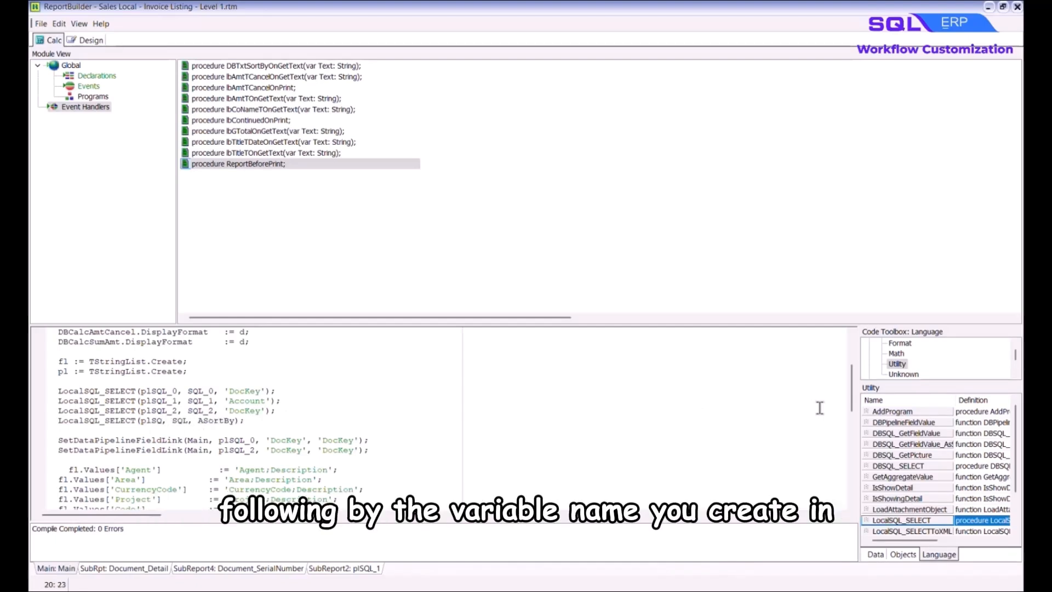
pyautogui.write('L_3')
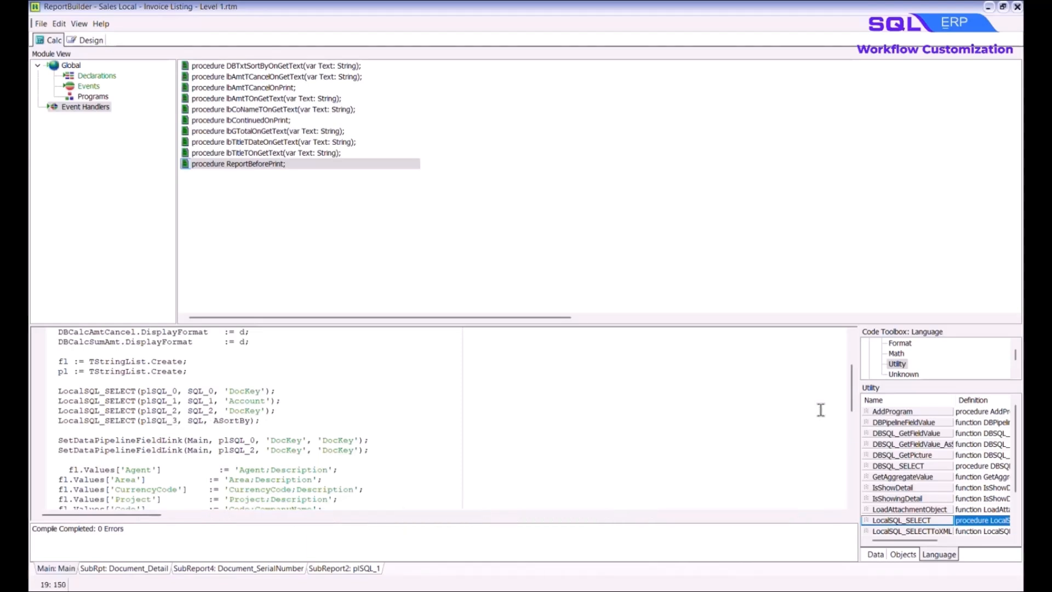
pyautogui.moveTo(204, 420); pyautogui.dragTo(190, 420)
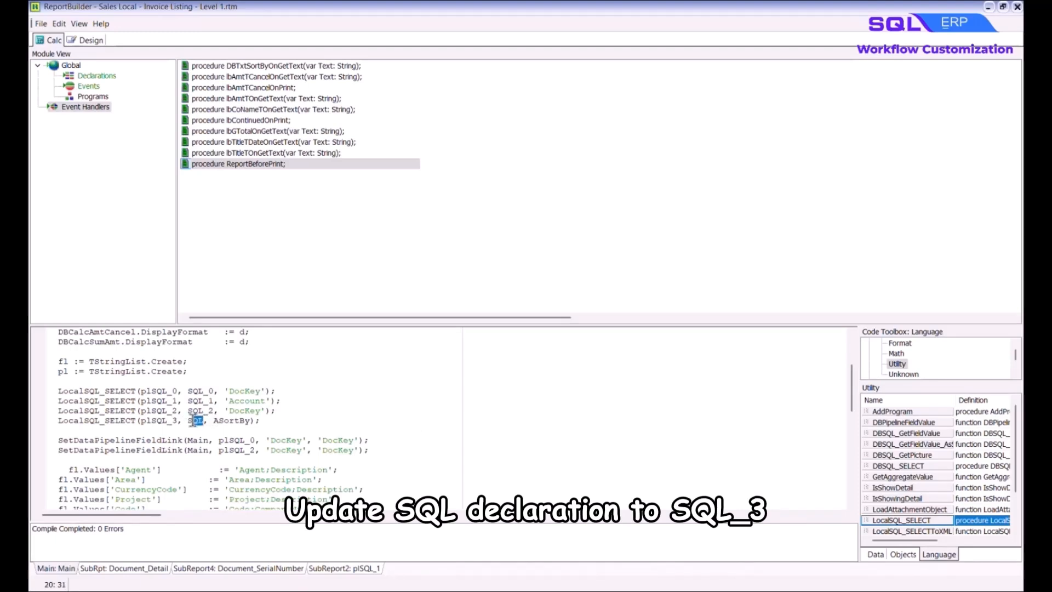
pyautogui.write('SQL_3')
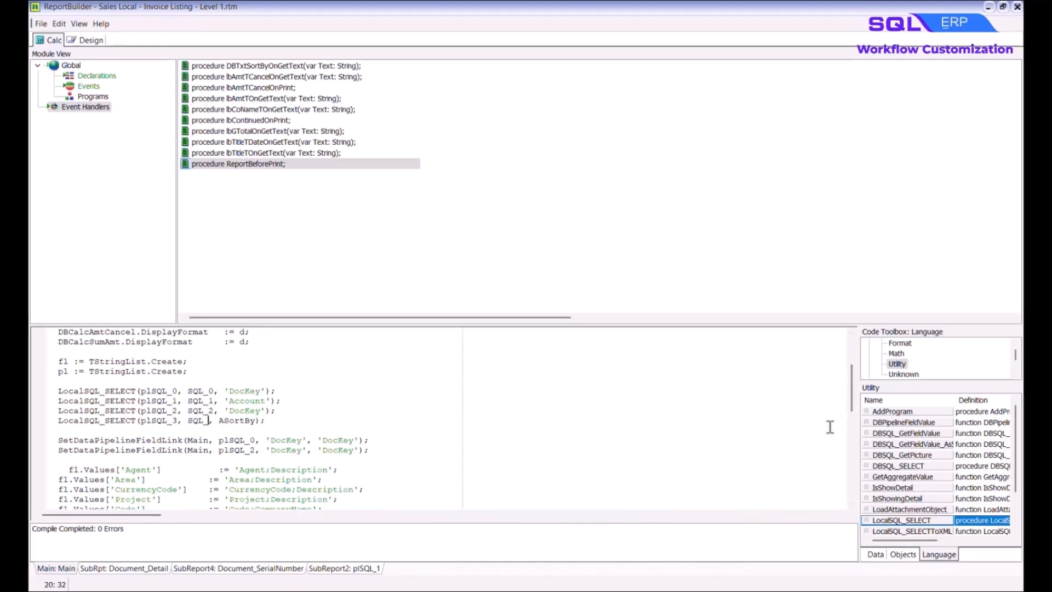
pyautogui.click(263, 420)
pyautogui.moveTo(262, 420); pyautogui.dragTo(223, 421)
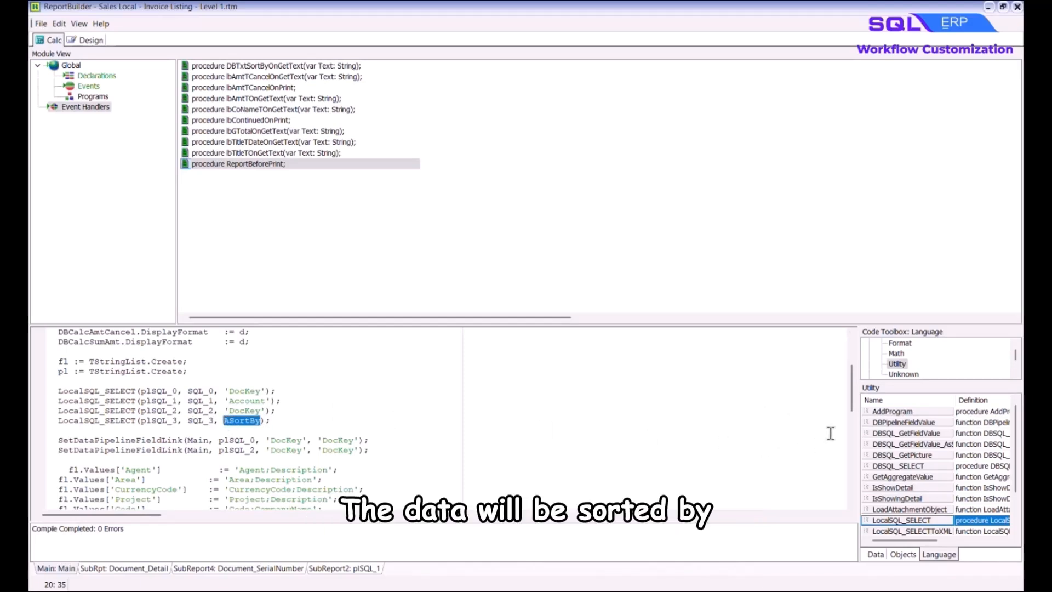
pyautogui.write("'Location;DocDate;DocNo")
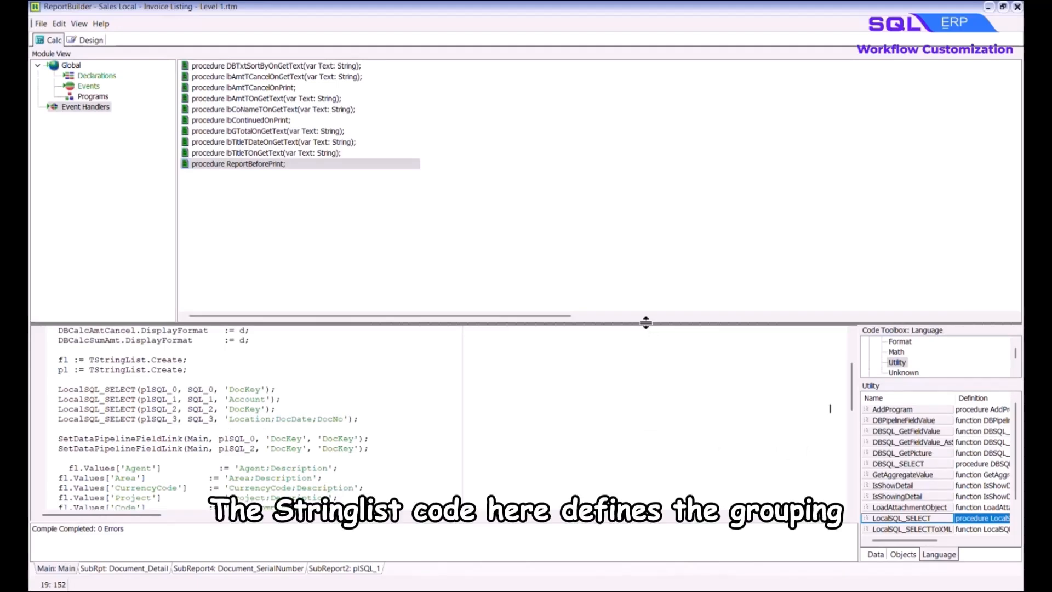
# - Comment out the string list grouping code from fl.Values['Agent'] through pl.Free with braces, and compile the ReportBeforePrint procedure
pyautogui.moveTo(645, 322); pyautogui.dragTo(646, 71)
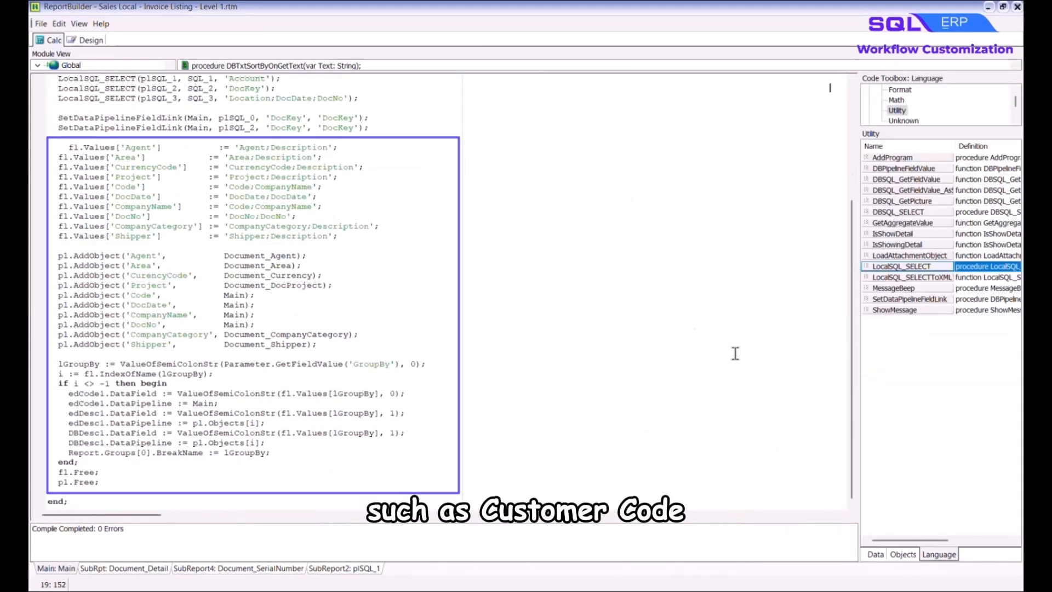
pyautogui.moveTo(561, 71); pyautogui.dragTo(629, 323)
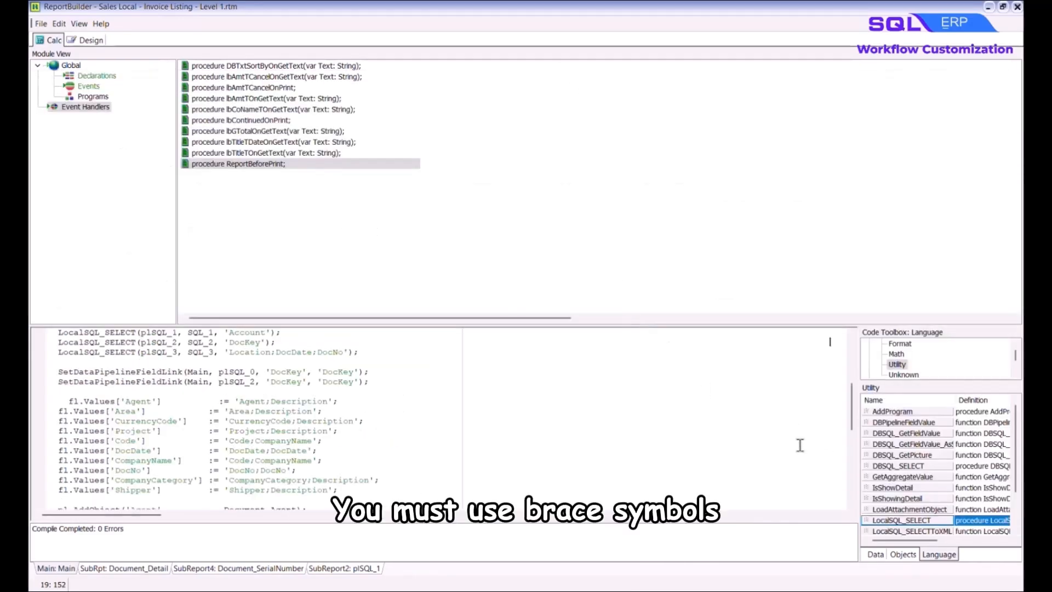
pyautogui.click(66, 401)
pyautogui.write('{')
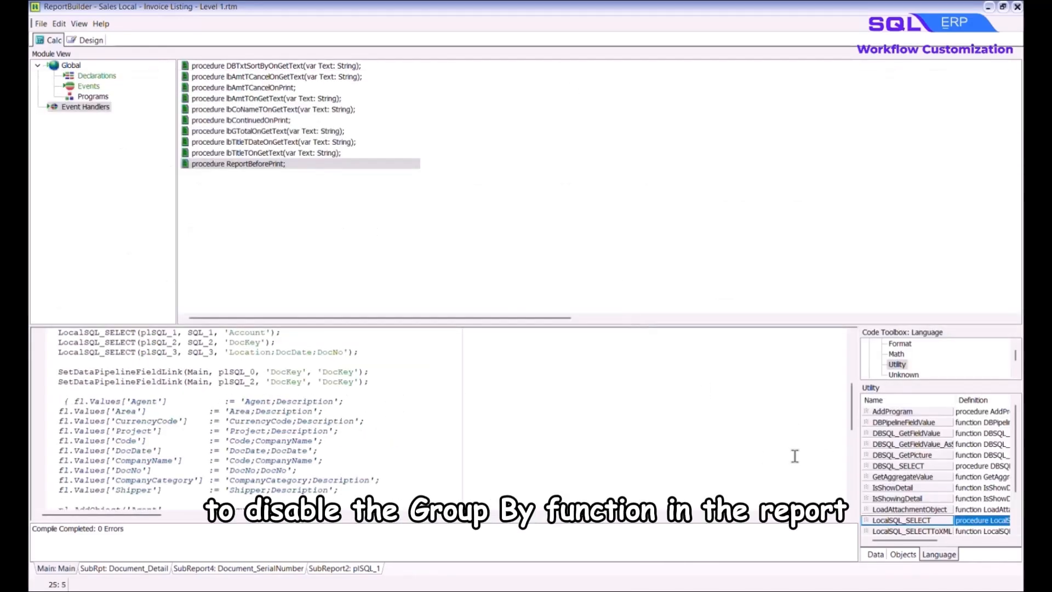
pyautogui.scroll(-12, 794, 456)
pyautogui.click(132, 480)
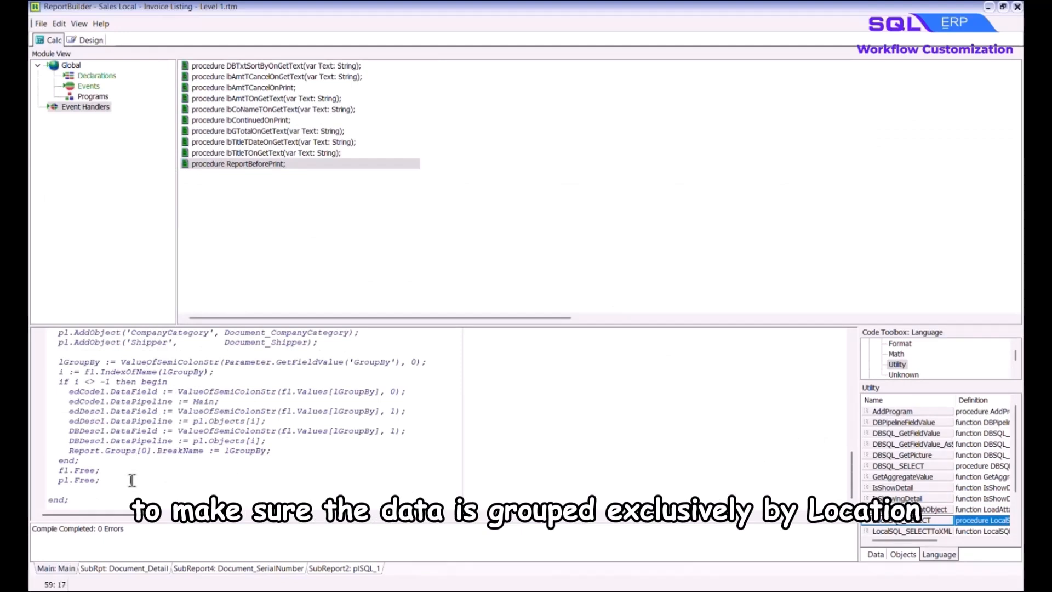
pyautogui.write('}')
pyautogui.rightClick(446, 433)
pyautogui.click(479, 457)
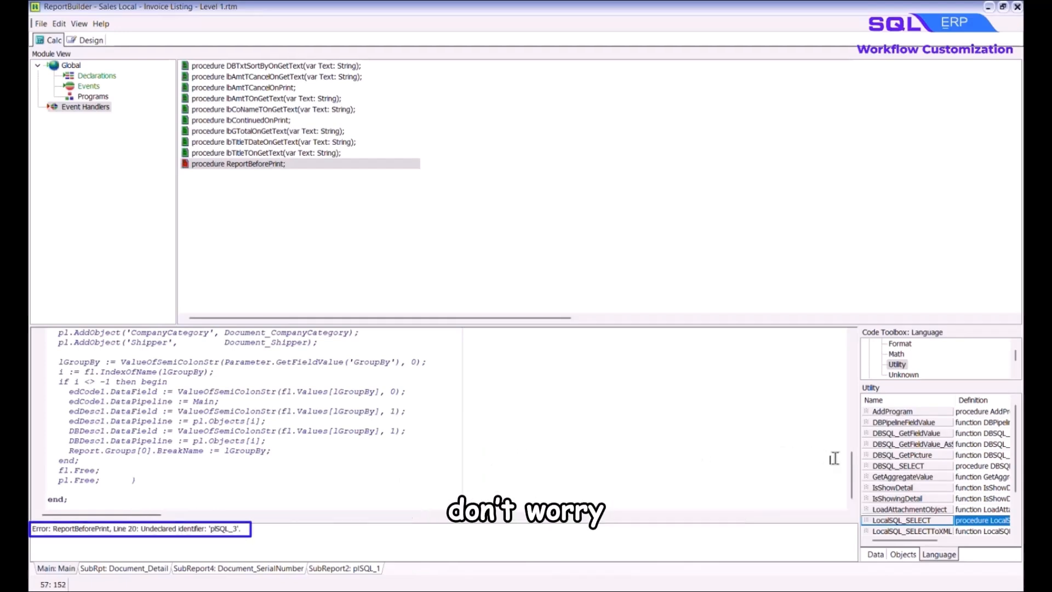
# - Save the report as a new one named "0Sales Invoice Listing - Driver Comm"
pyautogui.click(41, 23)
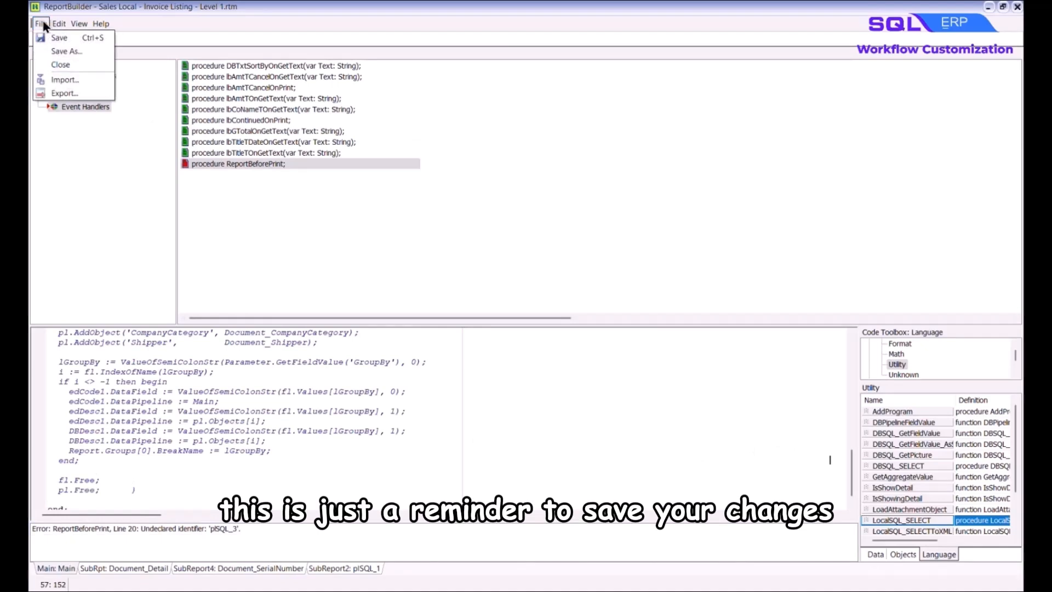
pyautogui.click(55, 48)
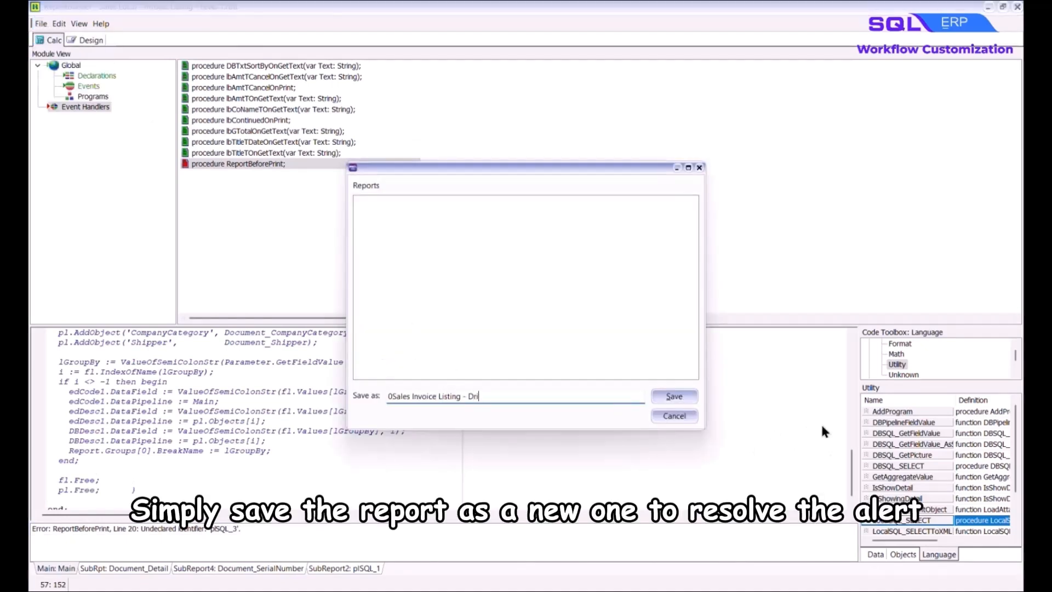
pyautogui.click(675, 396)
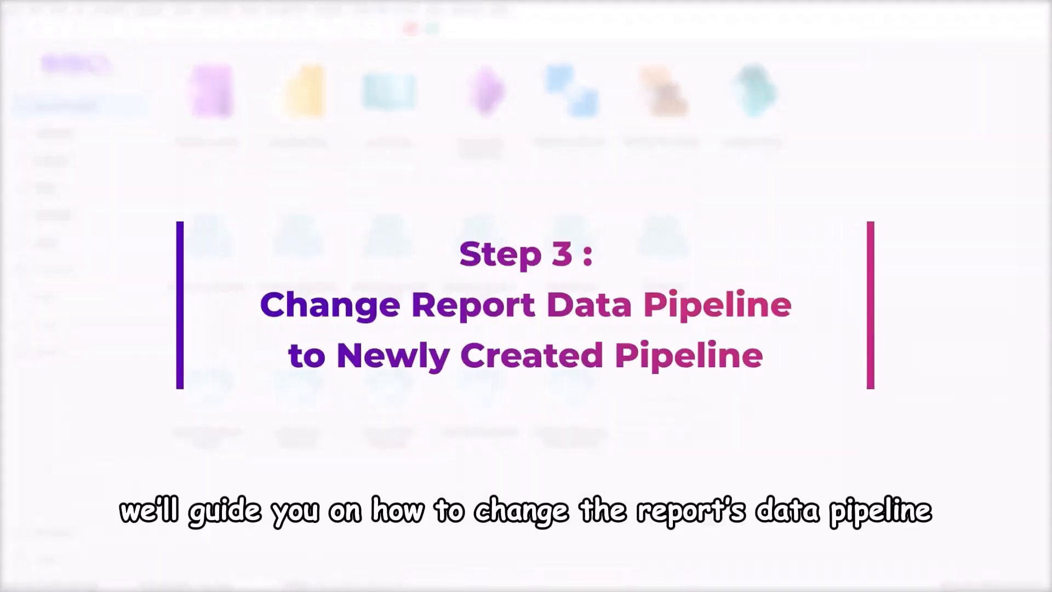
# - Preview the invoice listing and open the "0Sales Invoice Listing - Driver Comm" report in the report designer
pyautogui.click(397, 46)
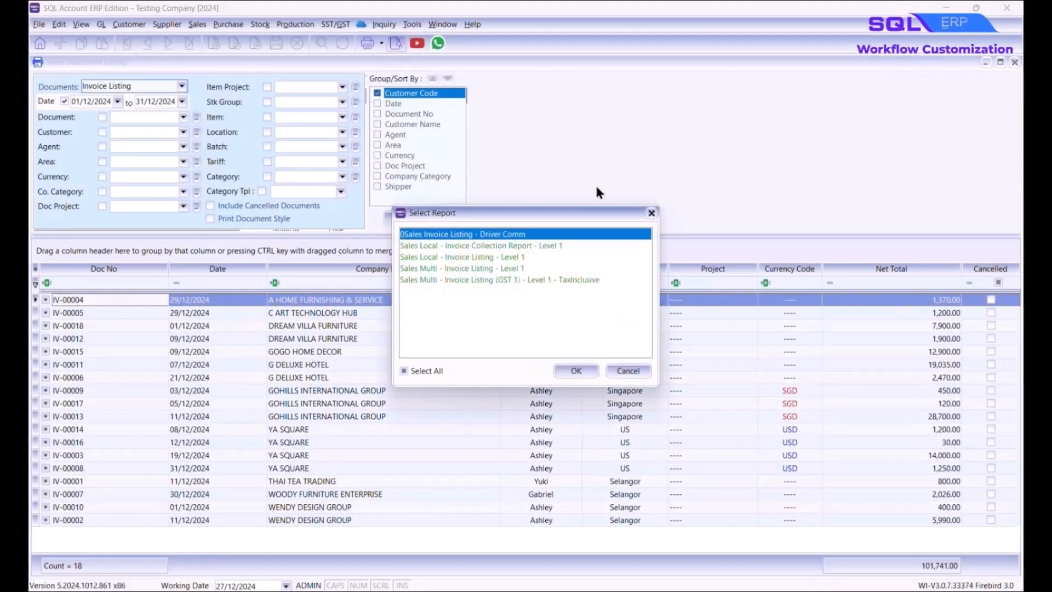
pyautogui.click(646, 236)
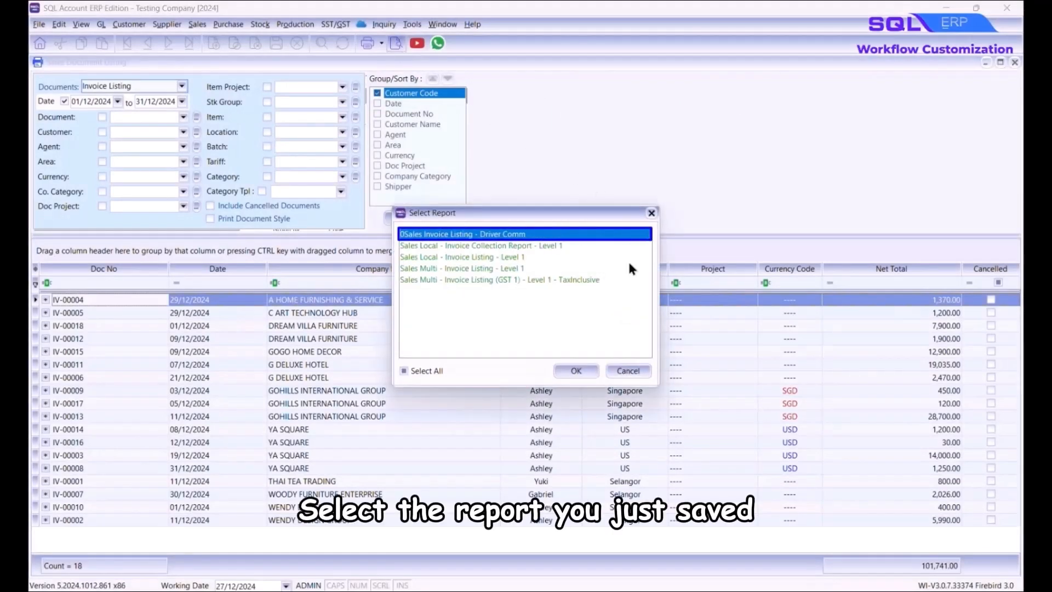
pyautogui.click(580, 369)
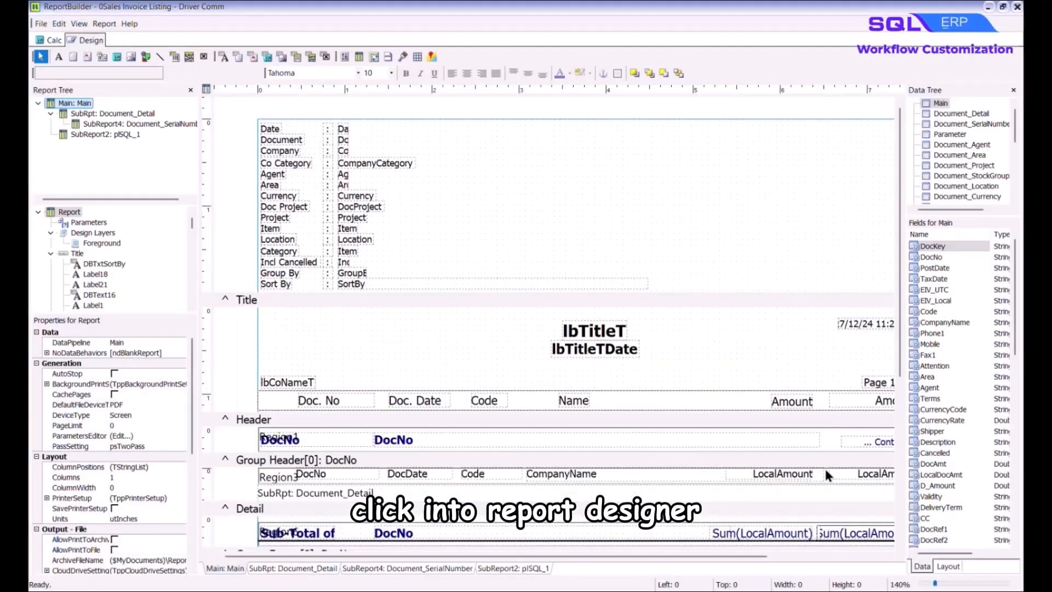
# - Set the report's data pipeline to plSQL_3 and check the pipeline assigned to the DocNo and amount fields in the Detail band
pyautogui.click(104, 24)
pyautogui.click(117, 37)
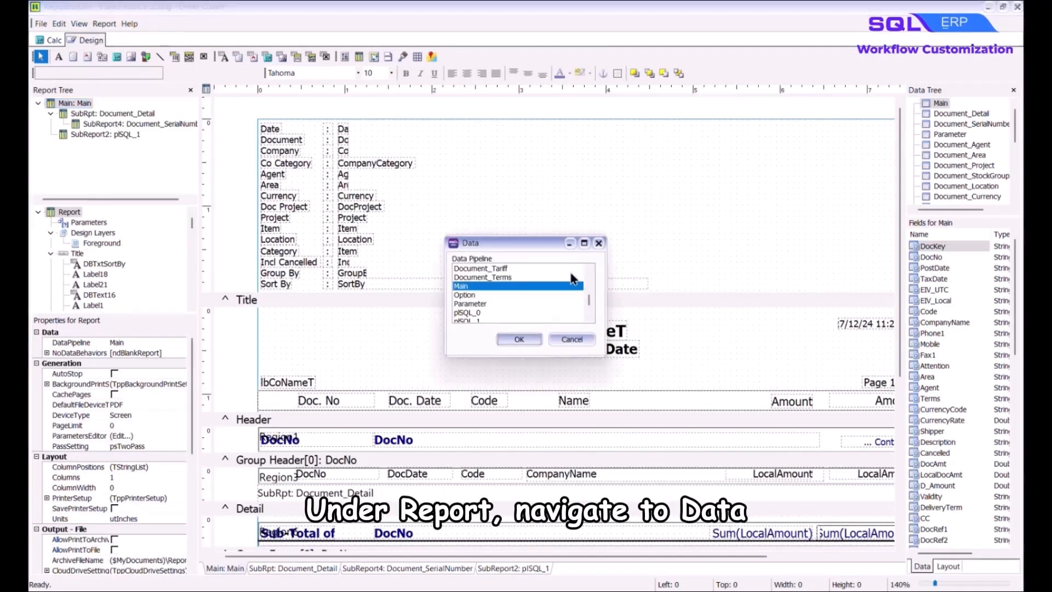
pyautogui.scroll(-2, 590, 318)
pyautogui.click(465, 295)
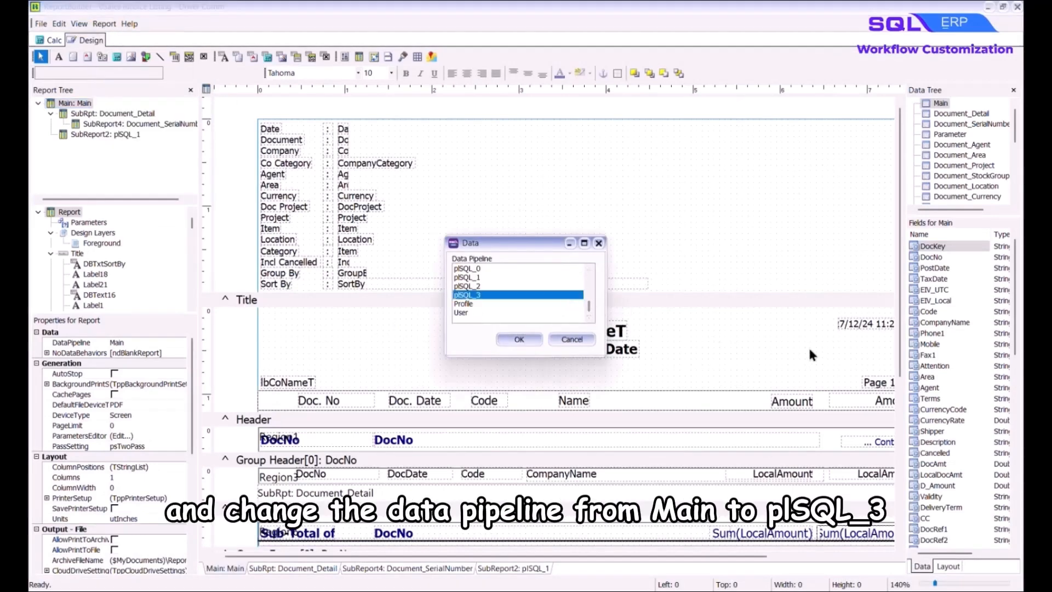
pyautogui.click(540, 338)
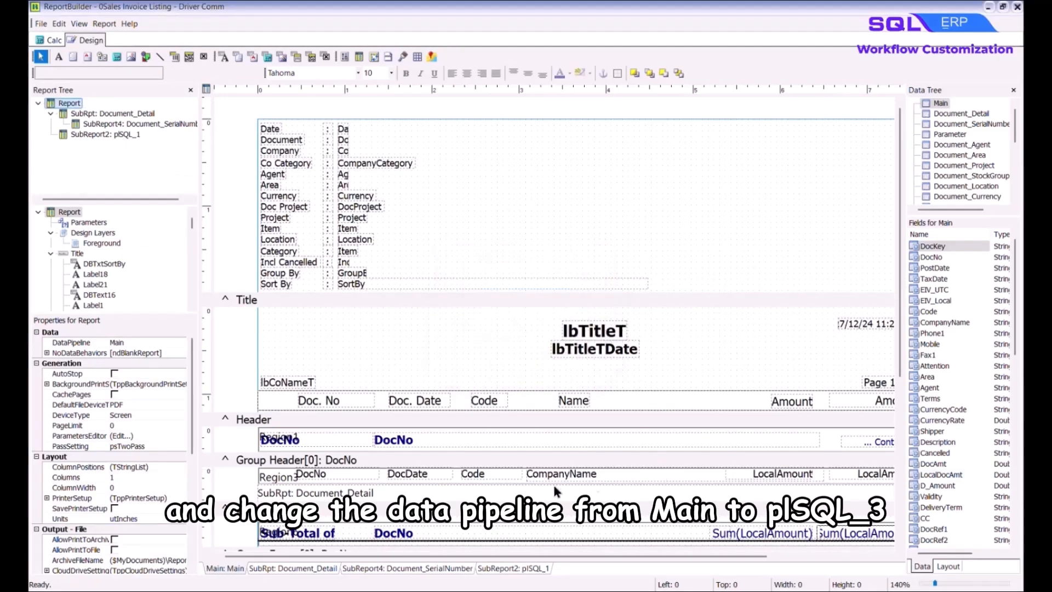
pyautogui.click(369, 475)
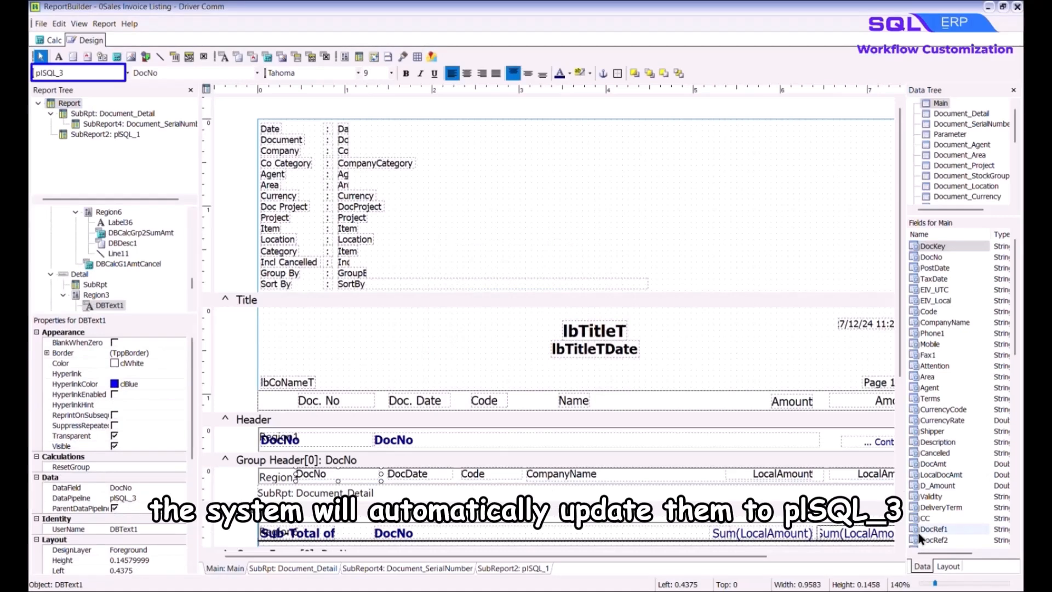
pyautogui.click(872, 483)
# - Link the first DocNo text (edCode1) in the group header to the Location field of the Document_Detail pipeline
pyautogui.click(363, 438)
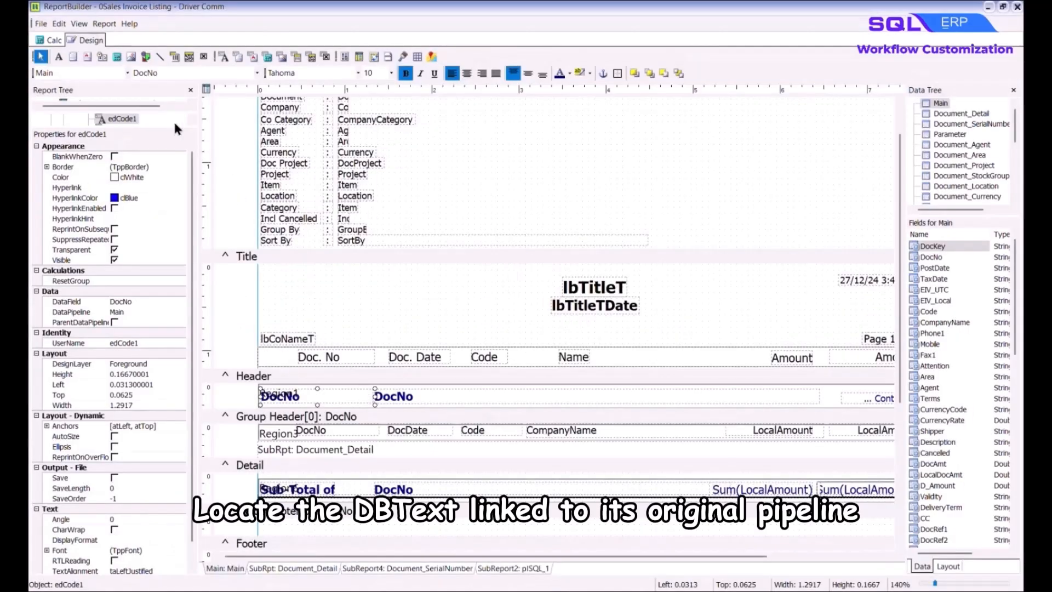
pyautogui.click(129, 74)
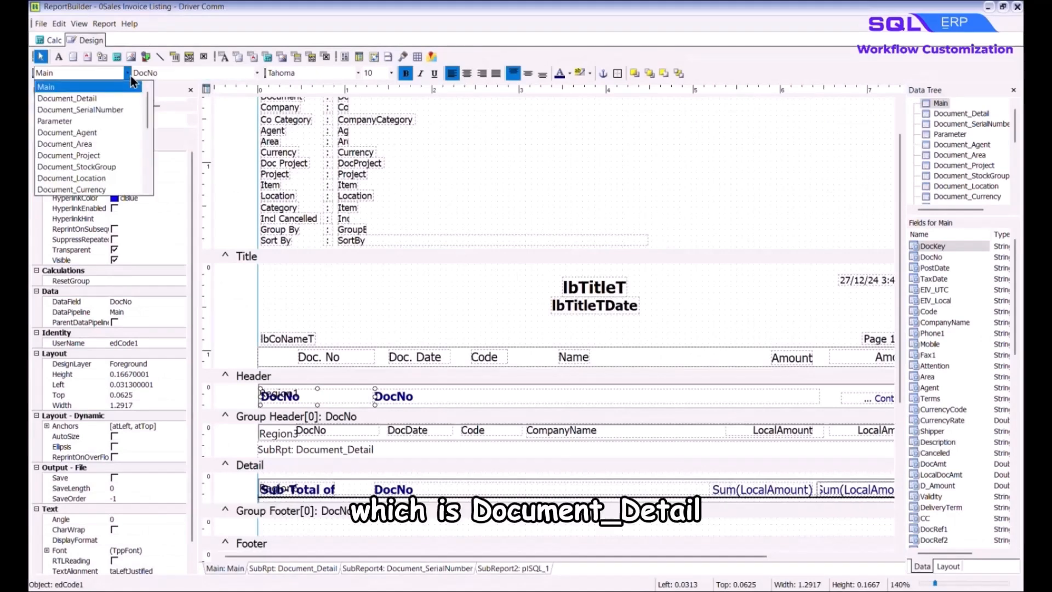
pyautogui.click(133, 97)
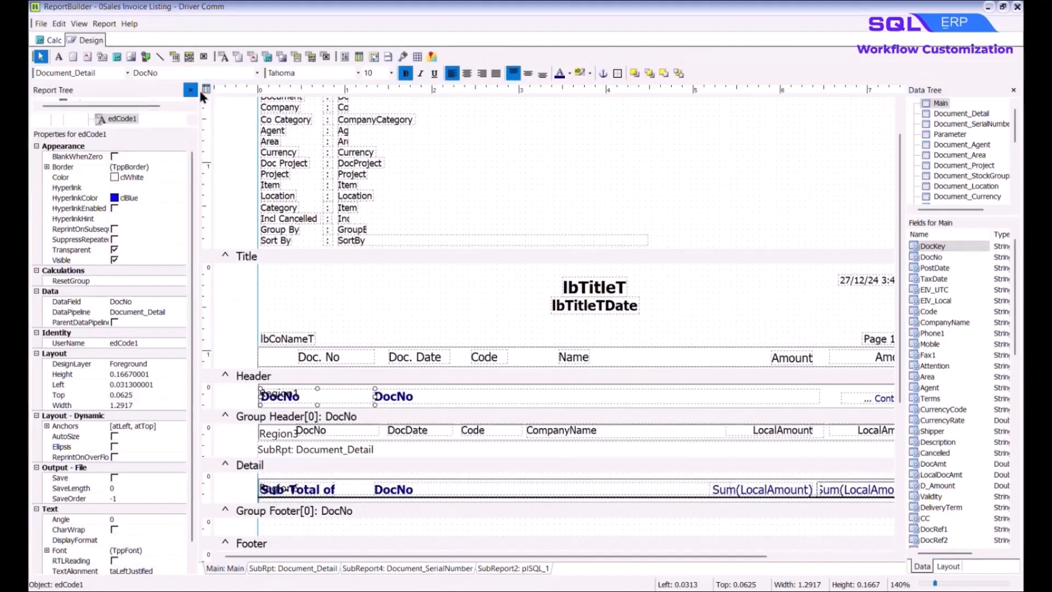
pyautogui.click(256, 73)
pyautogui.scroll(-5, 246, 132)
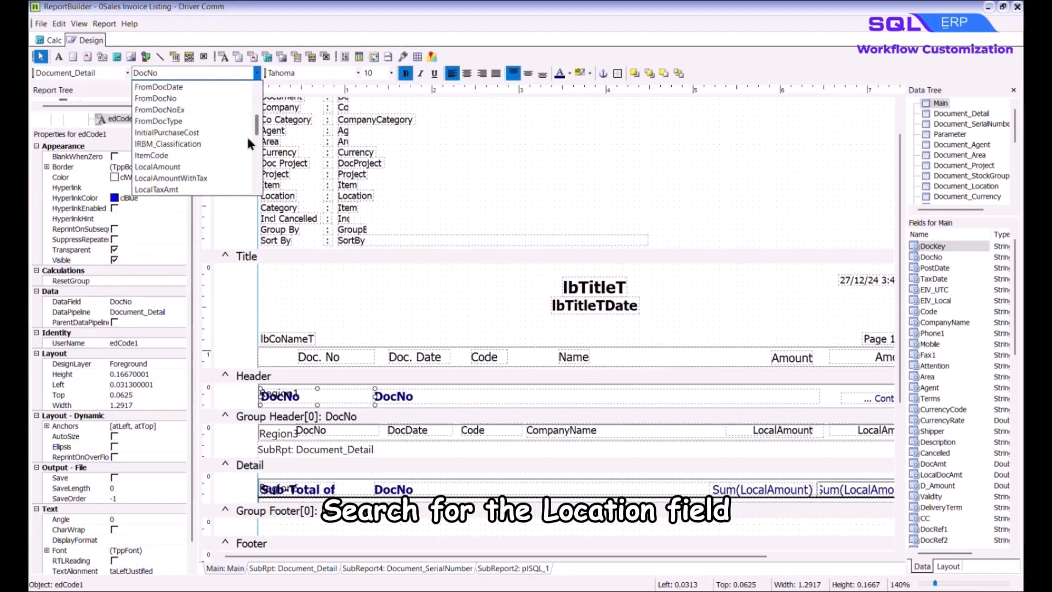
pyautogui.scroll(-1, 246, 130)
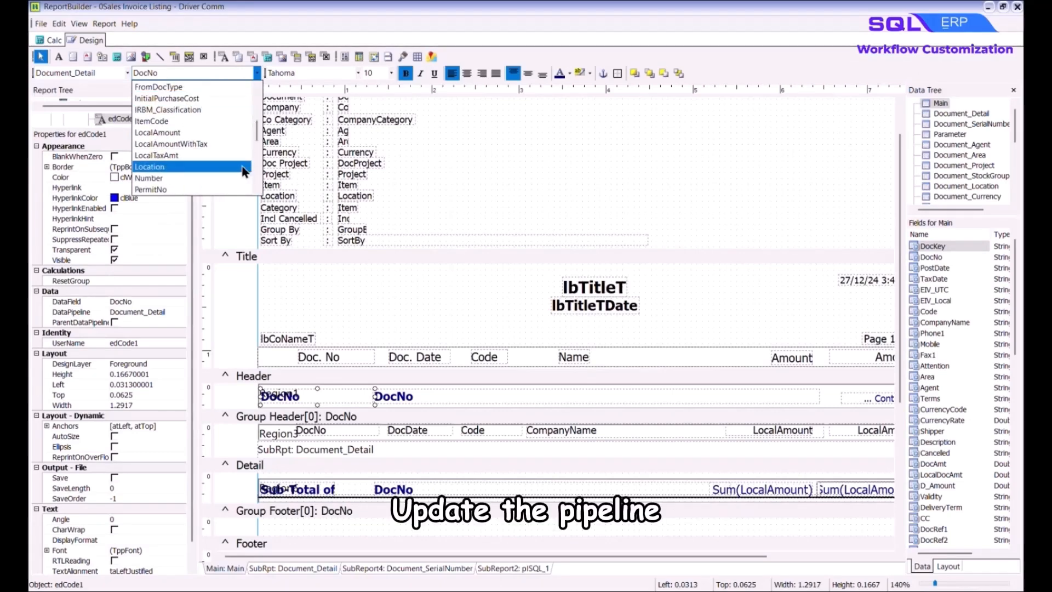
pyautogui.click(223, 167)
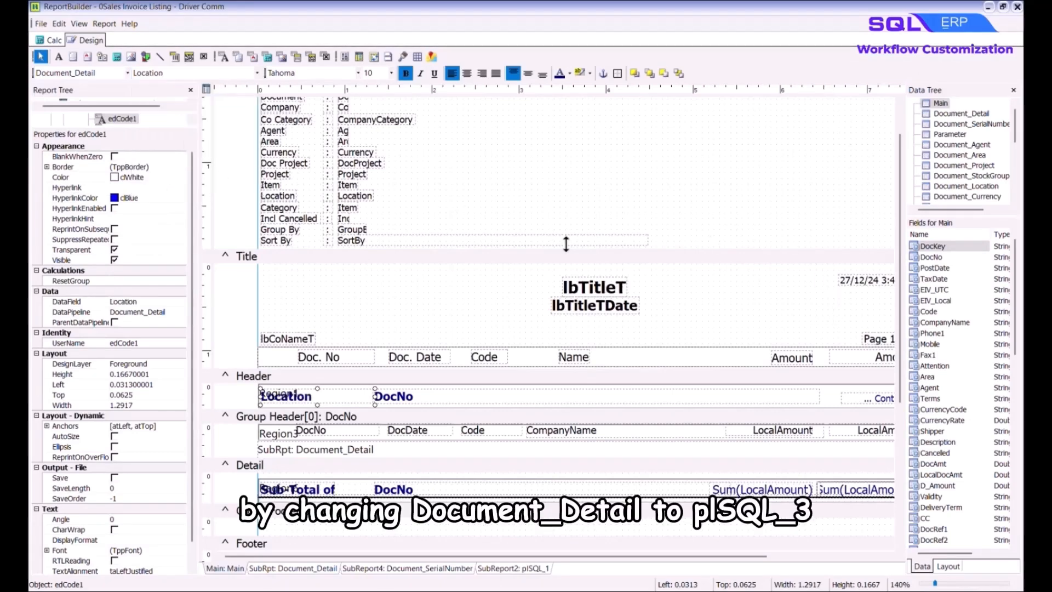
# - Switch the data pipeline of the group header's Location text to plSQL_3
pyautogui.click(128, 73)
pyautogui.scroll(-5, 119, 159)
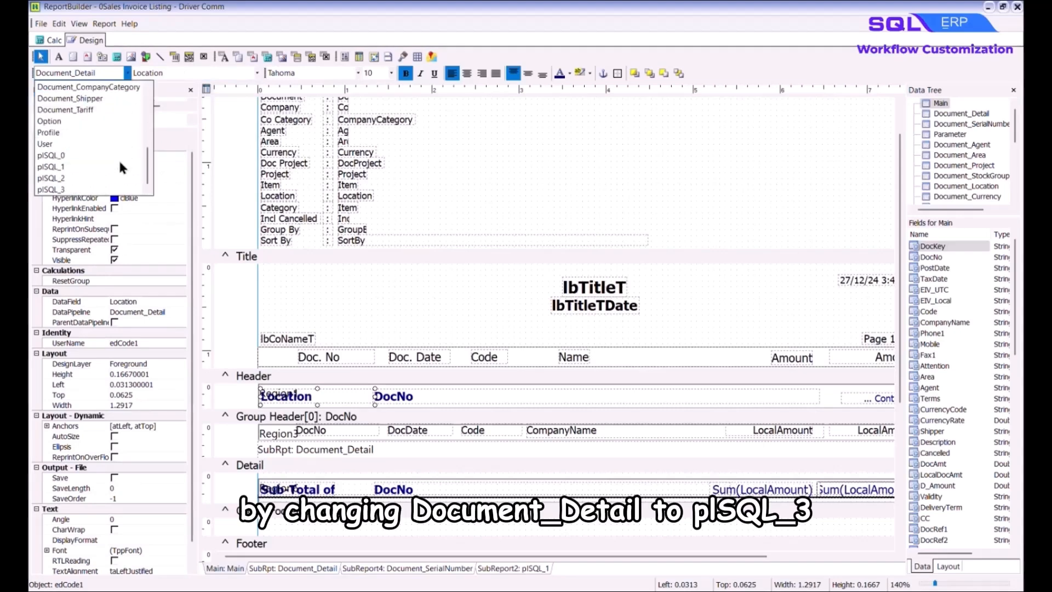
pyautogui.click(130, 190)
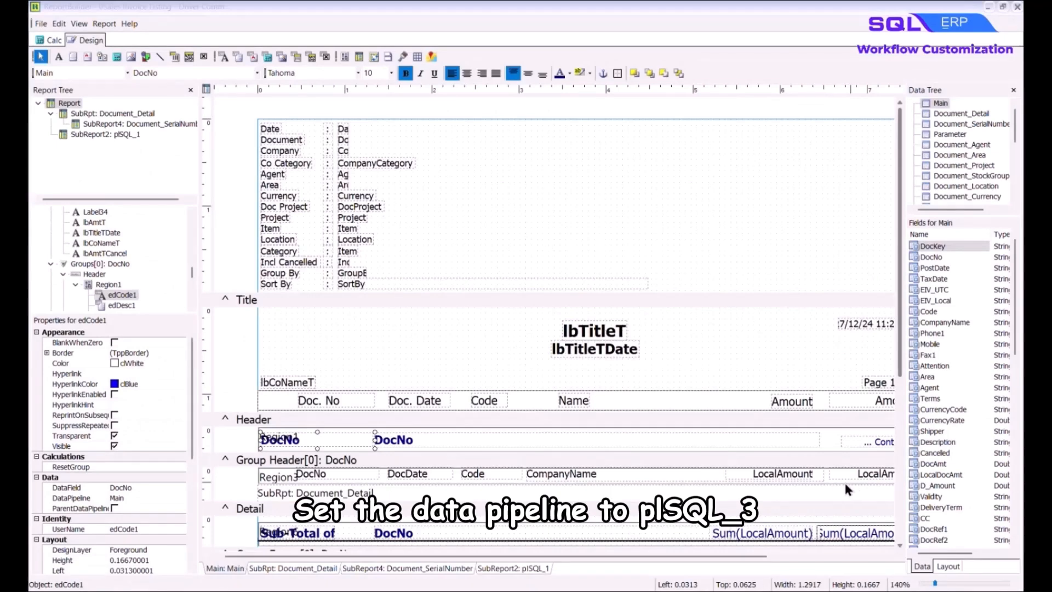
# - Set the group header's first DocNo text (edCode1) to the plSQL_3 pipeline and the Location field listed under Document_Detail
pyautogui.click(127, 73)
pyautogui.scroll(-5, 107, 160)
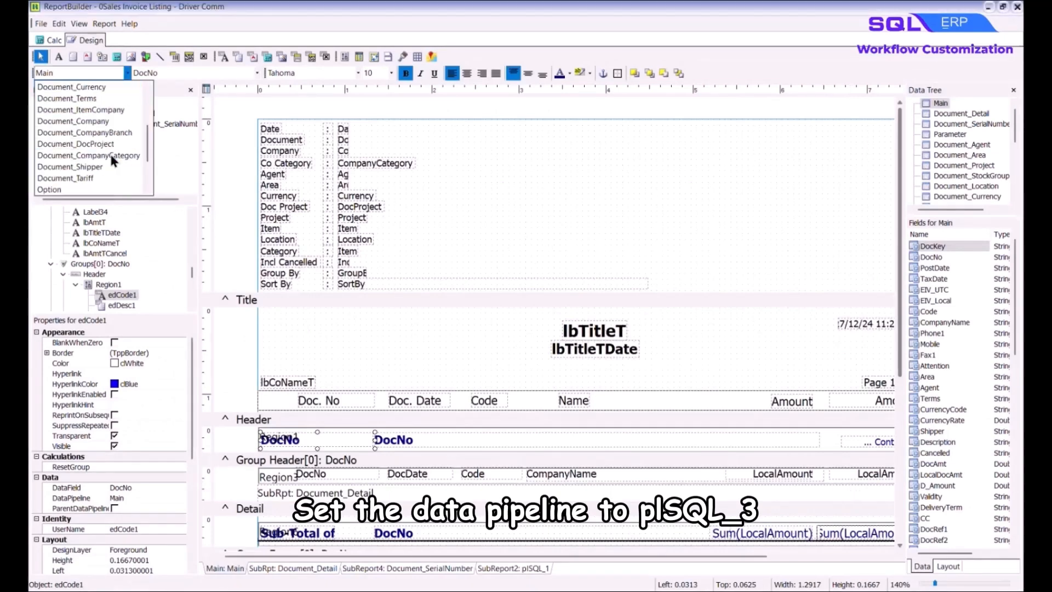
pyautogui.click(116, 189)
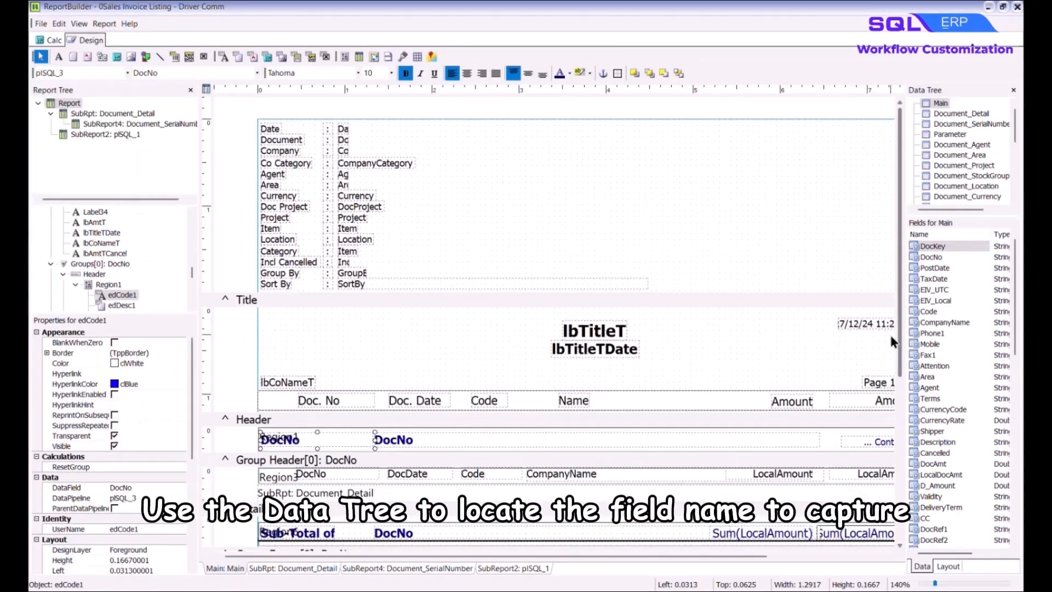
pyautogui.click(989, 116)
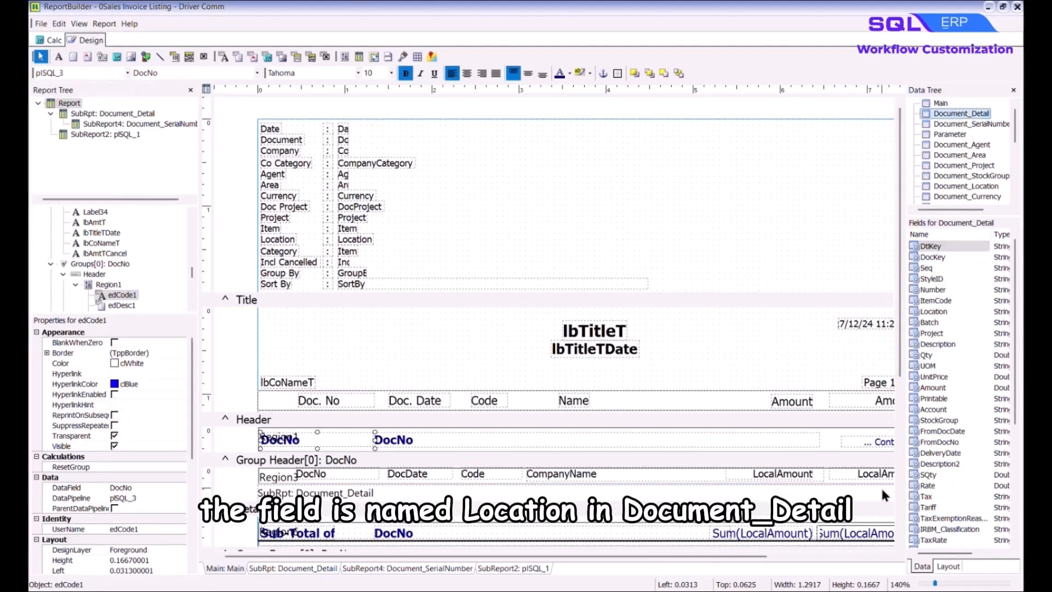
pyautogui.click(934, 311)
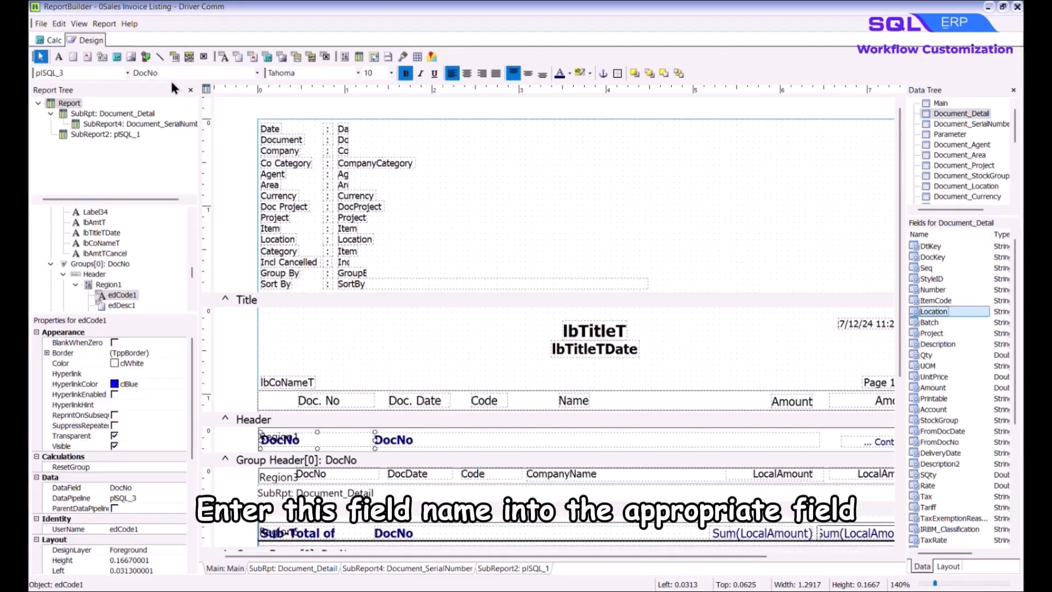
pyautogui.click(186, 73)
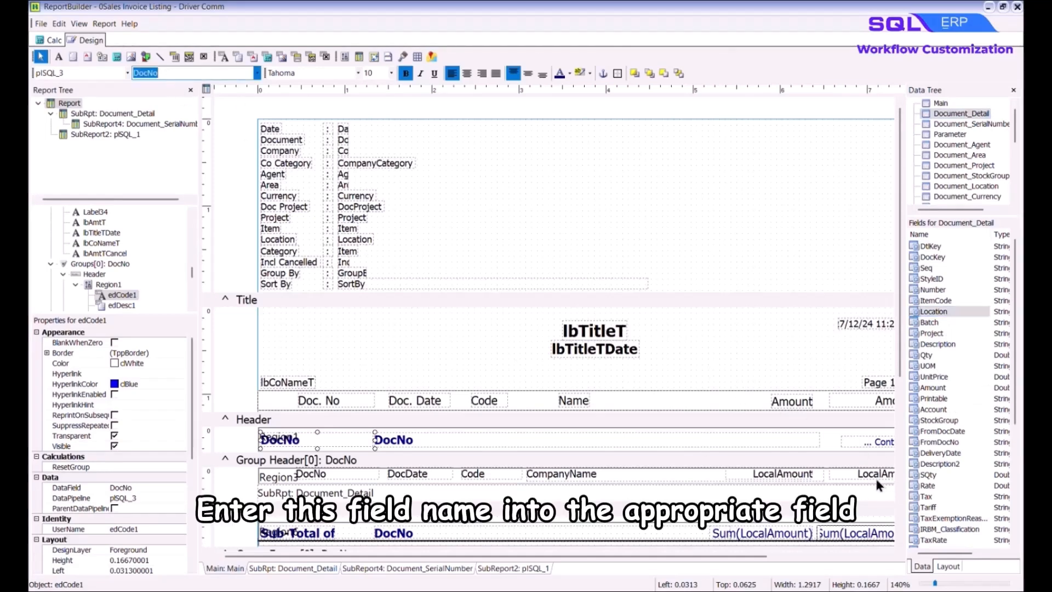
pyautogui.write('Location')
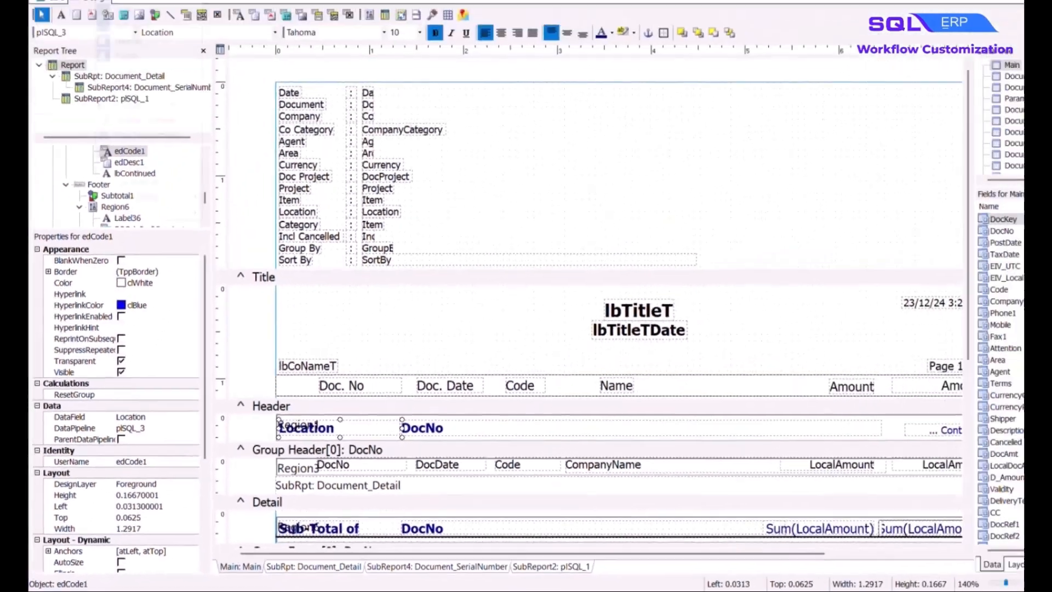
# - Make the report group break on the custom field edCode1: Location
pyautogui.click(105, 23)
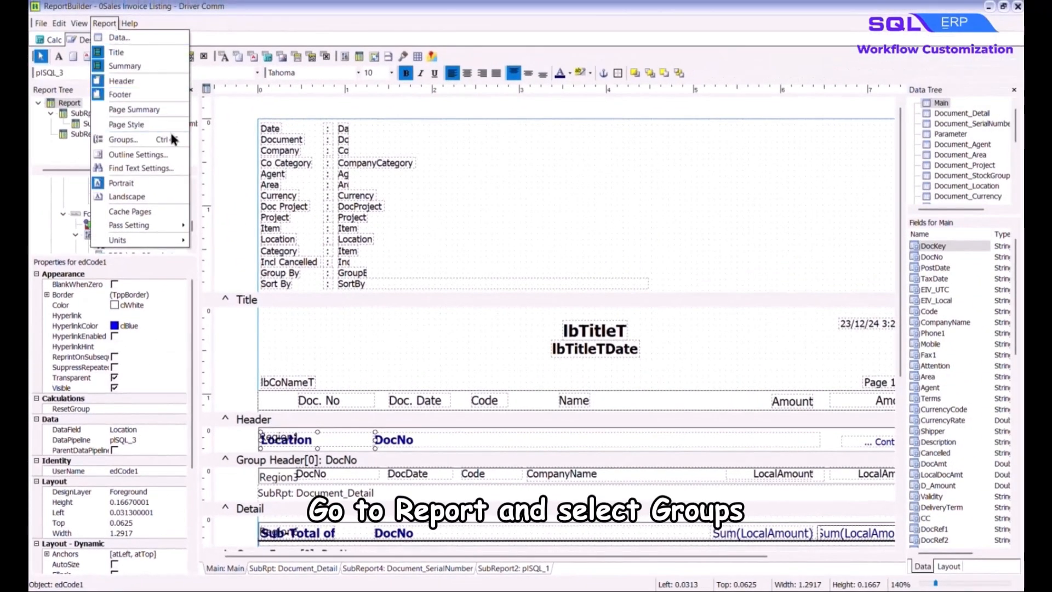
pyautogui.click(123, 139)
pyautogui.click(481, 294)
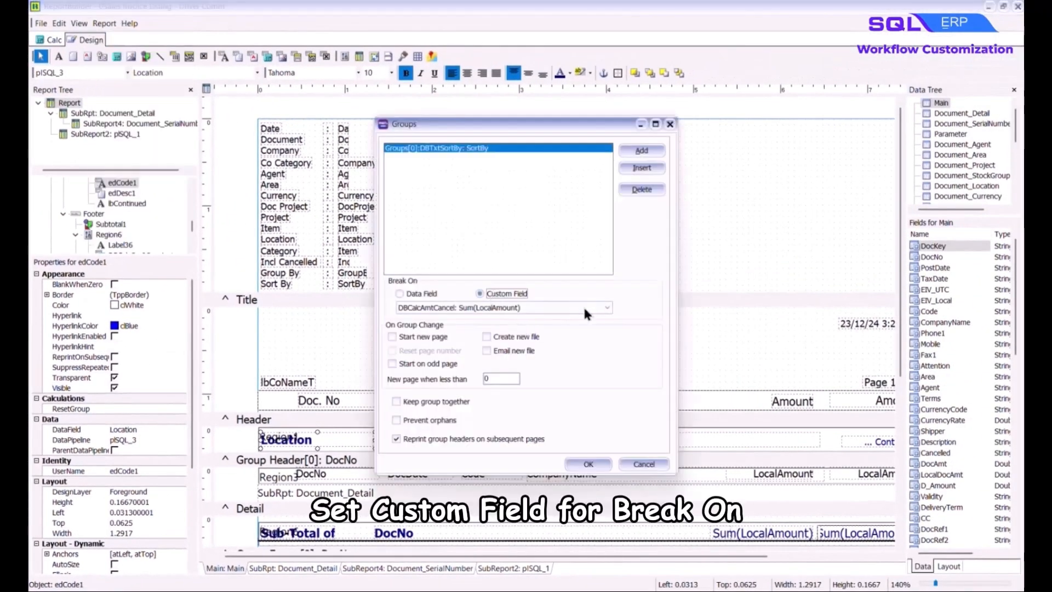
pyautogui.click(606, 308)
pyautogui.scroll(-3, 585, 362)
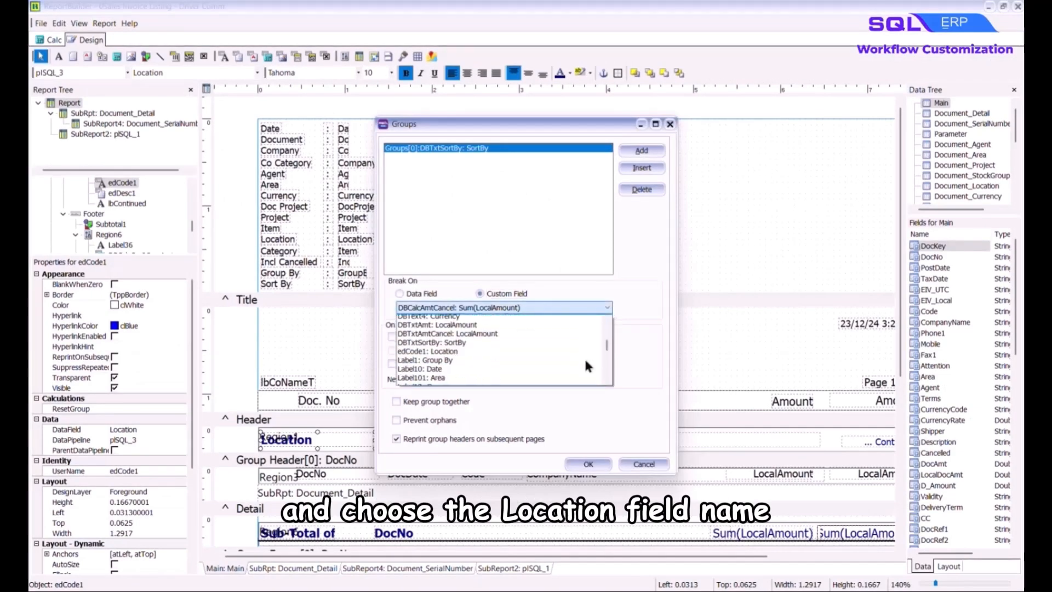
pyautogui.click(535, 322)
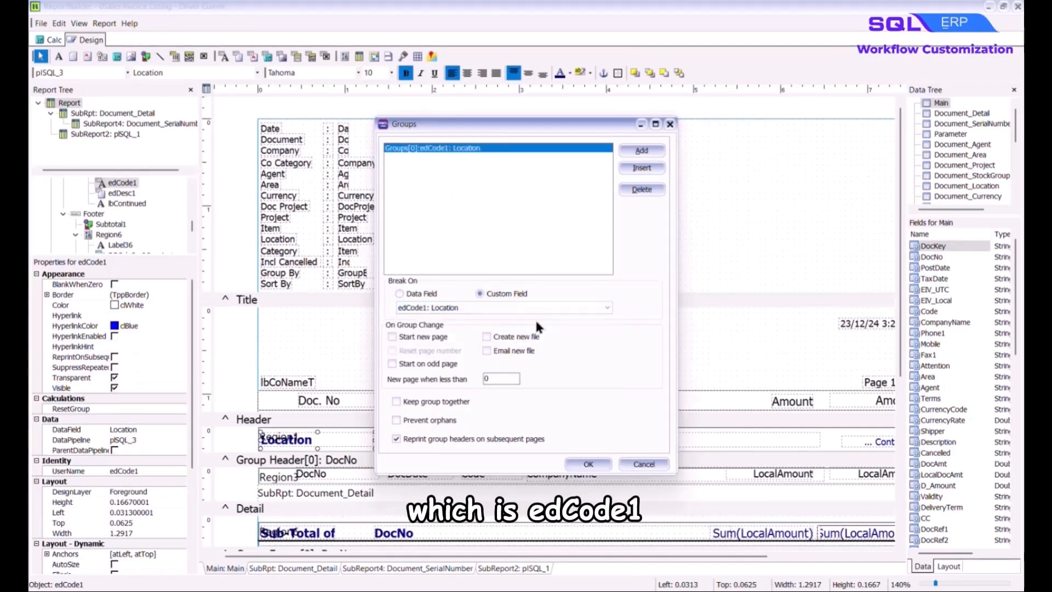
pyautogui.click(586, 464)
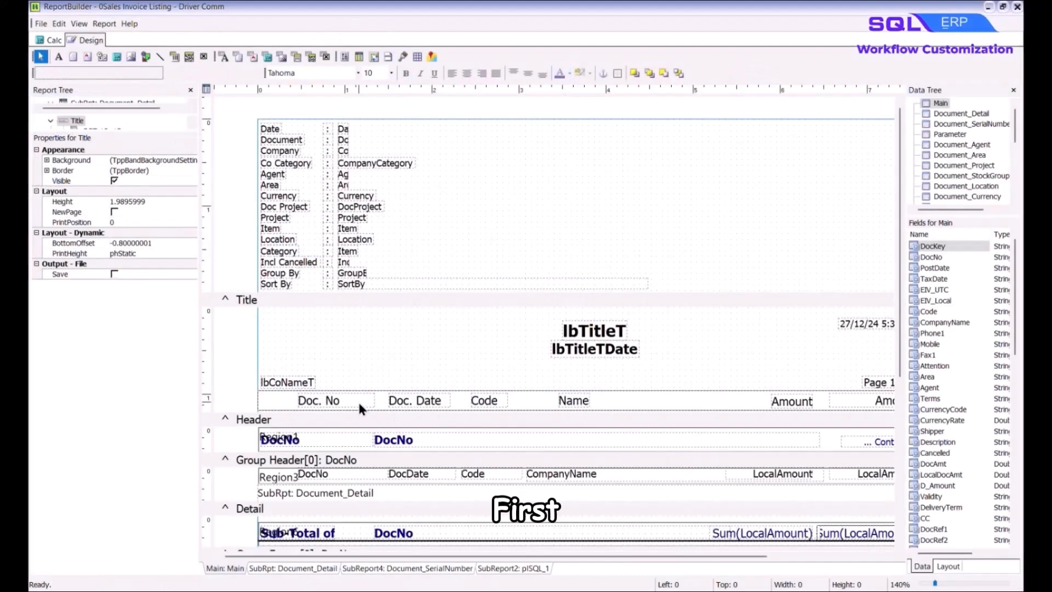
# - Move the Doc. No and Doc. Date labels together with their Detail band fields to the left edge of the report layout
pyautogui.click(359, 403)
pyautogui.keyDown('shift'); pyautogui.click(423, 403); pyautogui.keyUp('shift')
pyautogui.keyDown('shift'); pyautogui.click(349, 474); pyautogui.keyUp('shift')
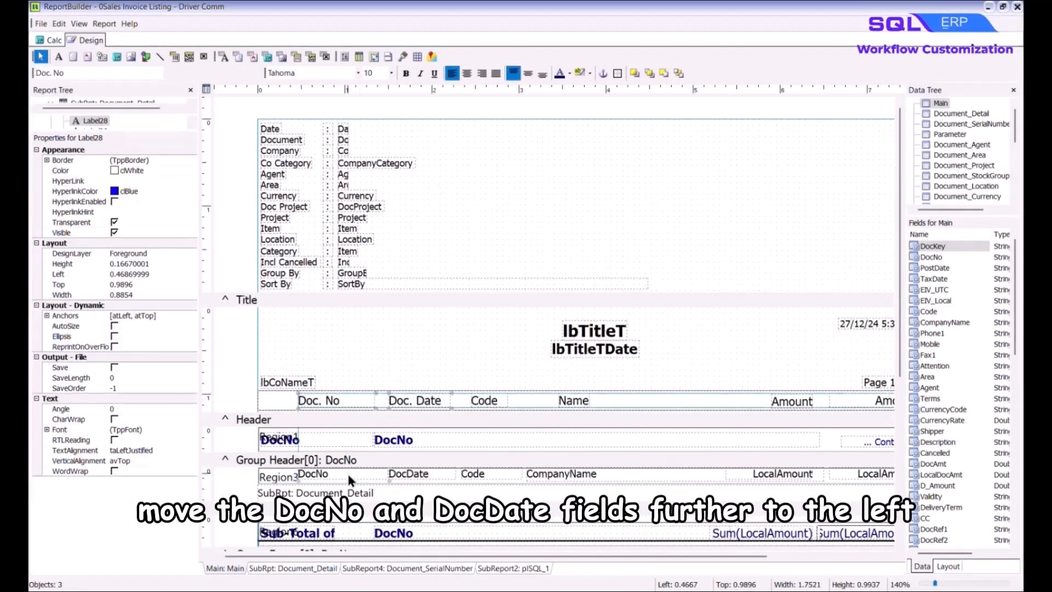
pyautogui.keyDown('shift'); pyautogui.click(428, 474); pyautogui.keyUp('shift')
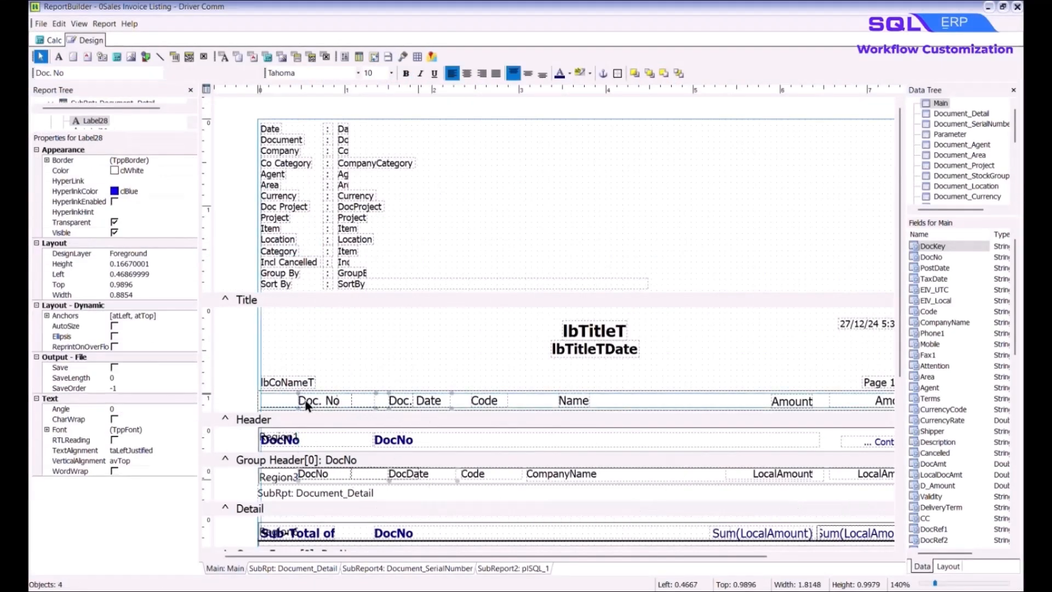
pyautogui.moveTo(305, 401); pyautogui.dragTo(305, 402)
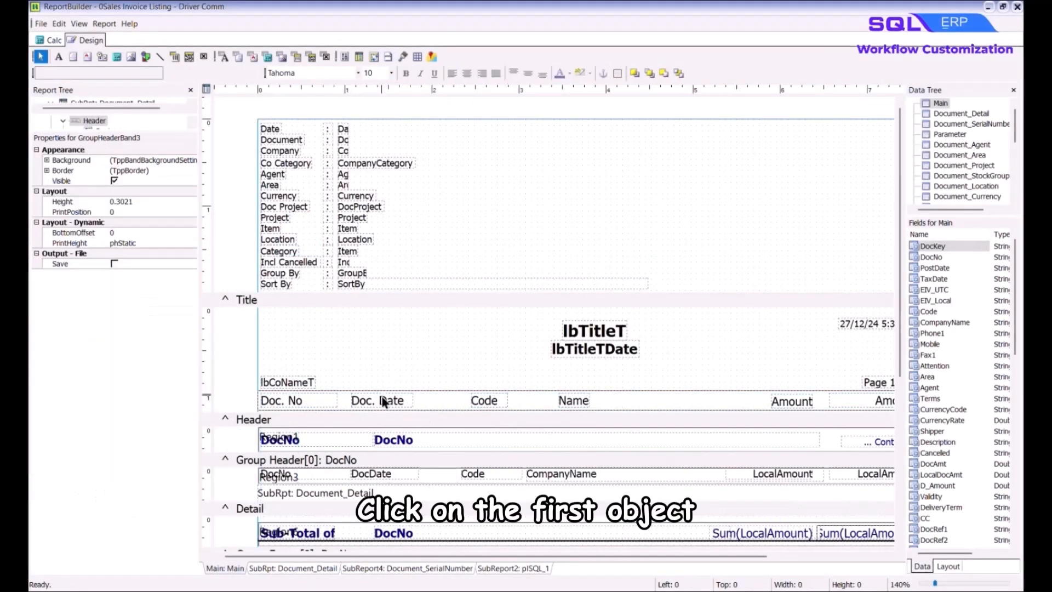
# - Move the Doc. Date label and the DocDate field closer to the Doc. No column
pyautogui.click(382, 399)
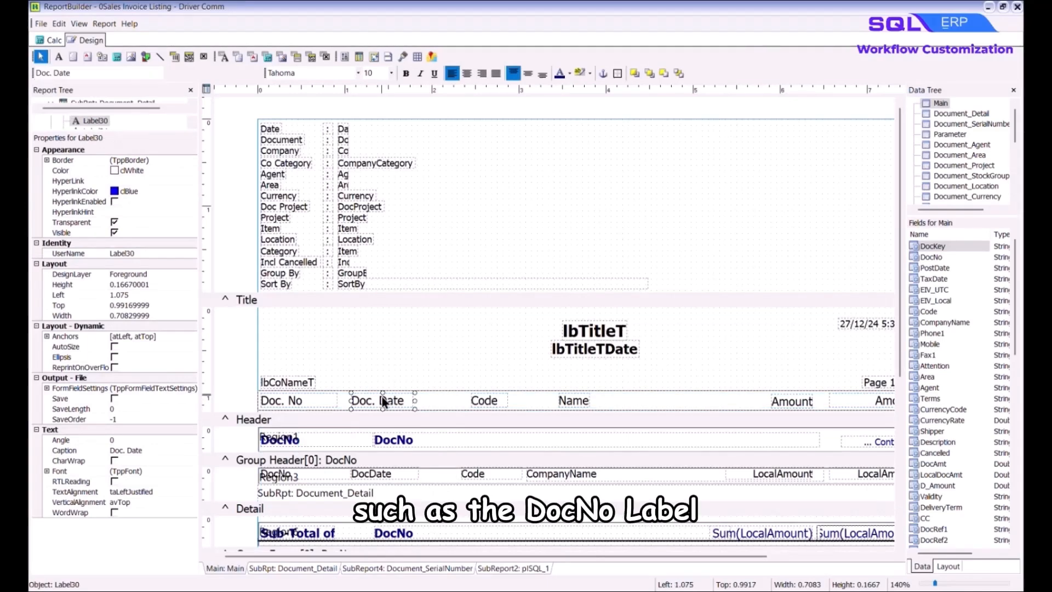
pyautogui.keyDown('shift'); pyautogui.click(405, 473); pyautogui.keyUp('shift')
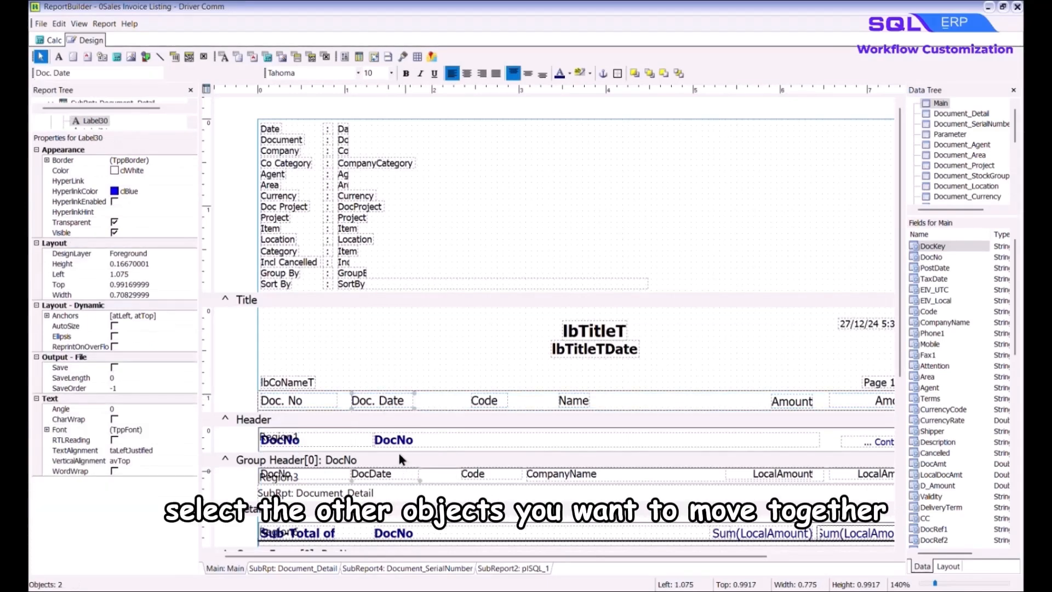
pyautogui.moveTo(366, 405); pyautogui.dragTo(338, 403)
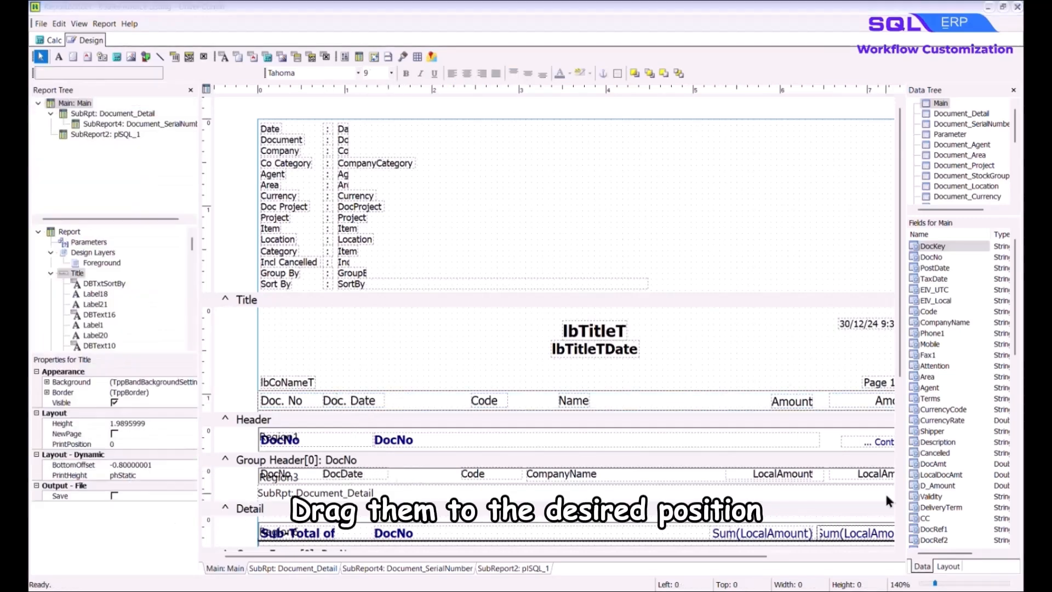
# - Delete the Code label from the header and the Code field from the Detail band
pyautogui.click(497, 398)
pyautogui.keyDown('shift'); pyautogui.click(493, 474); pyautogui.keyUp('shift')
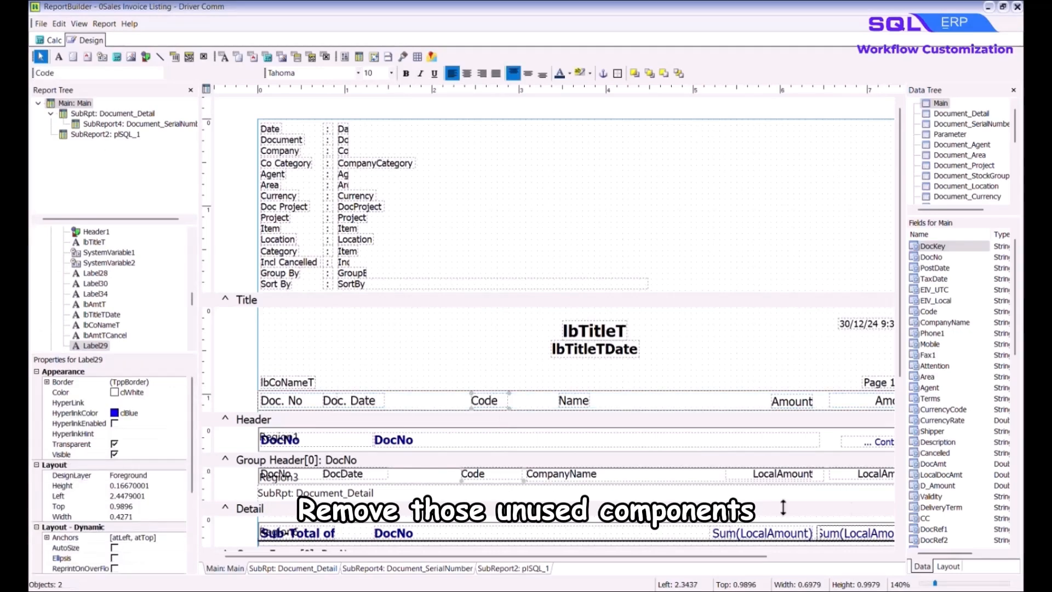
pyautogui.press('Delete')
# - Delete the second LocalAmount field in the Detail band, its group footer sum and the grand total sums in the Summary band
pyautogui.scroll(-5, 877, 501)
pyautogui.click(864, 265)
pyautogui.keyDown('shift'); pyautogui.click(851, 324); pyautogui.keyUp('shift')
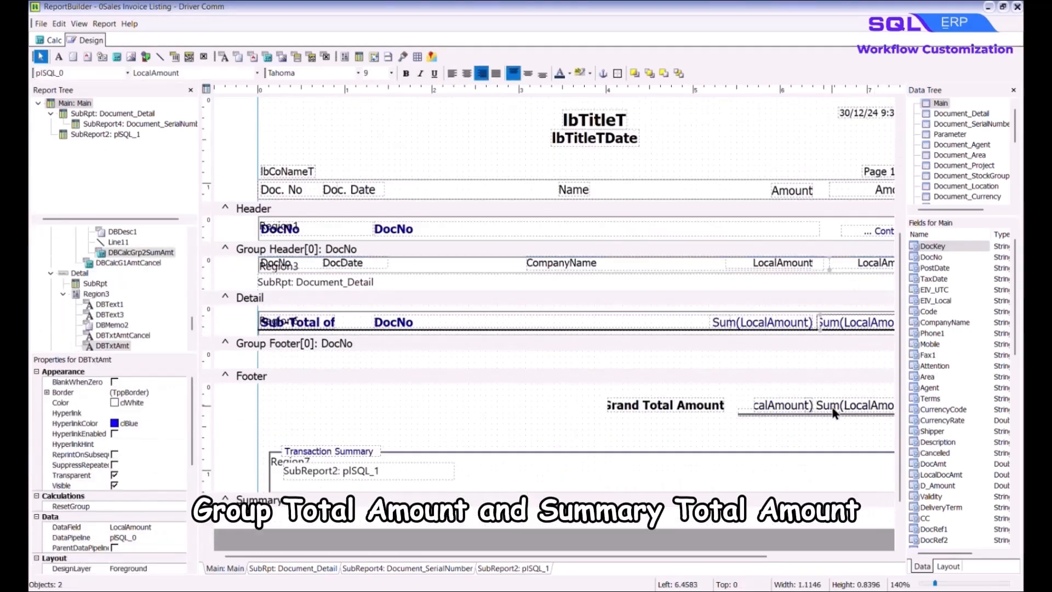
pyautogui.keyDown('shift'); pyautogui.click(833, 408); pyautogui.keyUp('shift')
pyautogui.keyDown('shift'); pyautogui.click(782, 405); pyautogui.keyUp('shift')
pyautogui.press('Delete')
pyautogui.scroll(5, 881, 479)
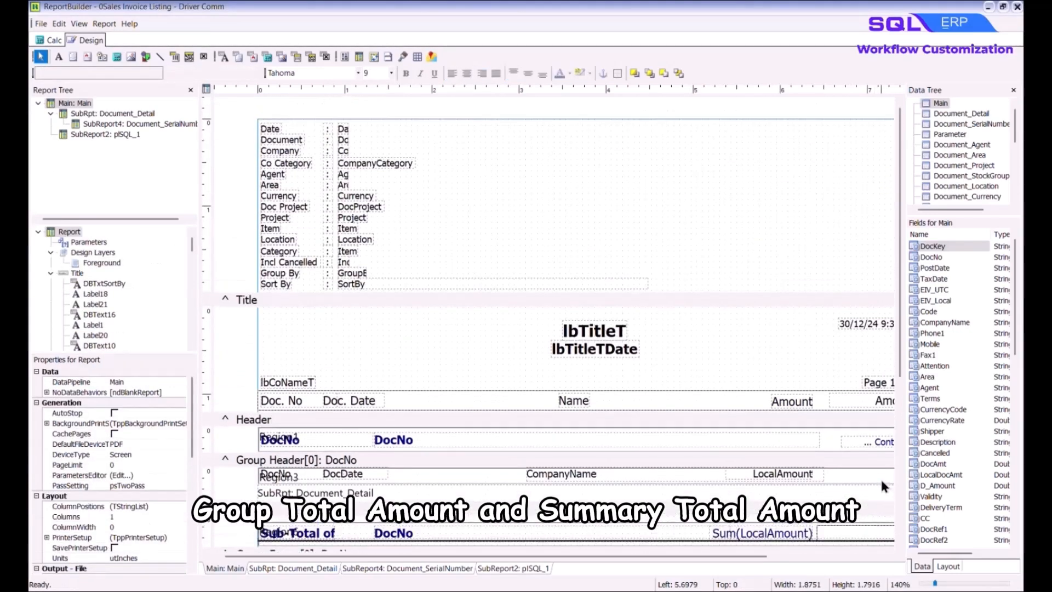
# - Move the Name label and the CompanyName field left into the space of the removed Code column
pyautogui.click(566, 401)
pyautogui.keyDown('shift'); pyautogui.click(576, 472); pyautogui.keyUp('shift')
pyautogui.moveTo(549, 401); pyautogui.dragTo(449, 402)
# - Add the labels "Item Code" and "Qty" to the header between Name and Amount
pyautogui.click(59, 57)
pyautogui.click(554, 400)
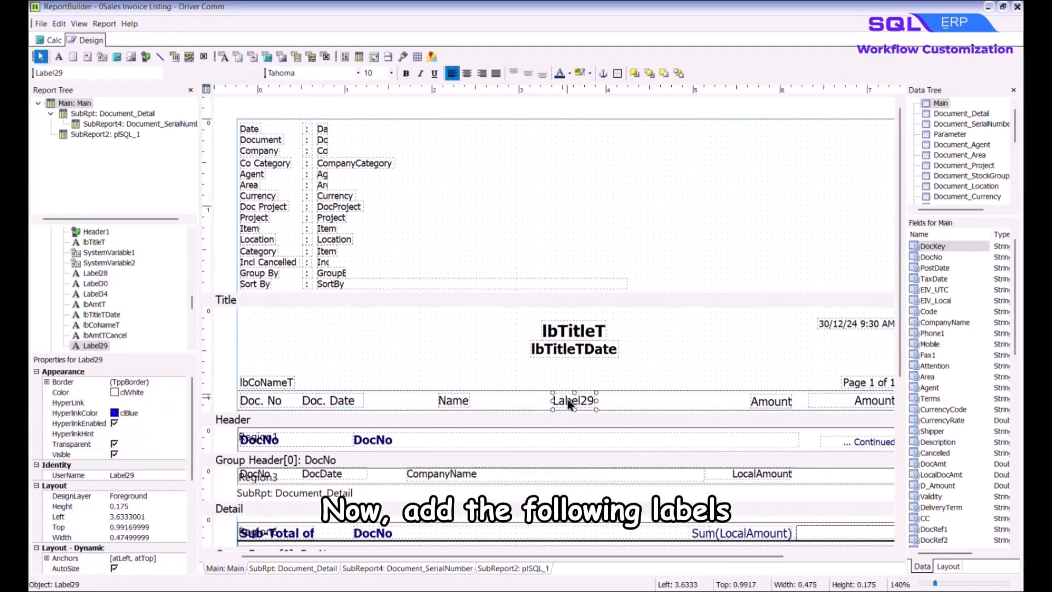
pyautogui.doubleClick(52, 73)
pyautogui.write('Item Code')
pyautogui.click(647, 370)
pyautogui.click(58, 57)
pyautogui.click(642, 400)
pyautogui.doubleClick(53, 73)
pyautogui.write('Qty')
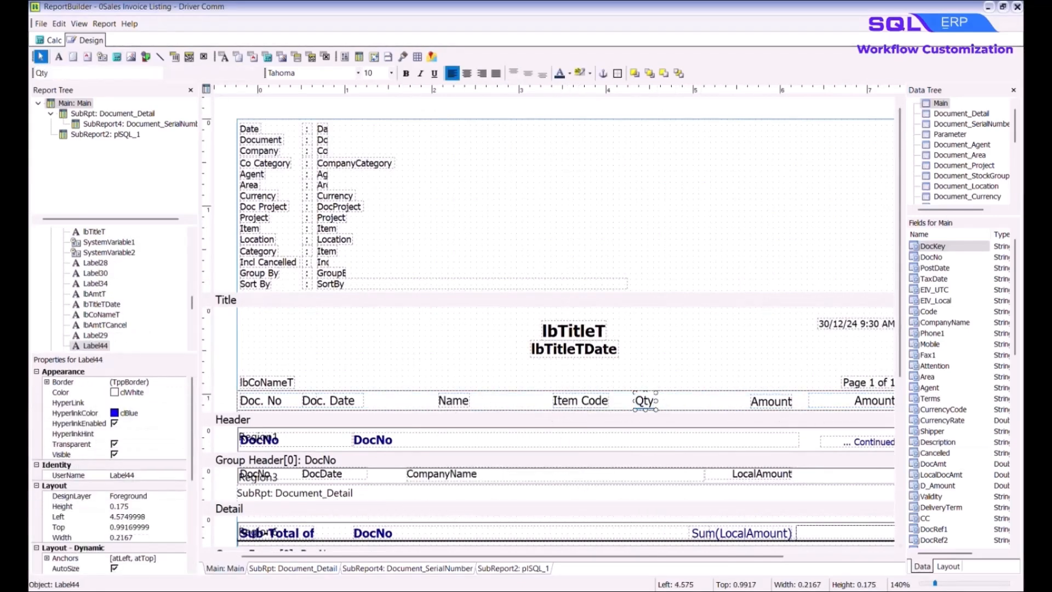
pyautogui.click(652, 404)
# - Move the first Amount label, its LocalAmount field and the group footer sum left, next to the Qty label
pyautogui.click(778, 403)
pyautogui.keyDown('shift'); pyautogui.click(771, 475); pyautogui.keyUp('shift')
pyautogui.keyDown('shift'); pyautogui.click(772, 533); pyautogui.keyUp('shift')
pyautogui.click(729, 372)
pyautogui.moveTo(781, 406)
pyautogui.mouseDown()
pyautogui.moveTo(726, 404)
pyautogui.moveTo(787, 399)
pyautogui.mouseUp()
# - Add a "Comm. Rate" label after Amount in the header and change the last Amount label to "Total Comm."
pyautogui.click(59, 56)
pyautogui.click(762, 399)
pyautogui.doubleClick(774, 400)
pyautogui.write('Comm. Rate')
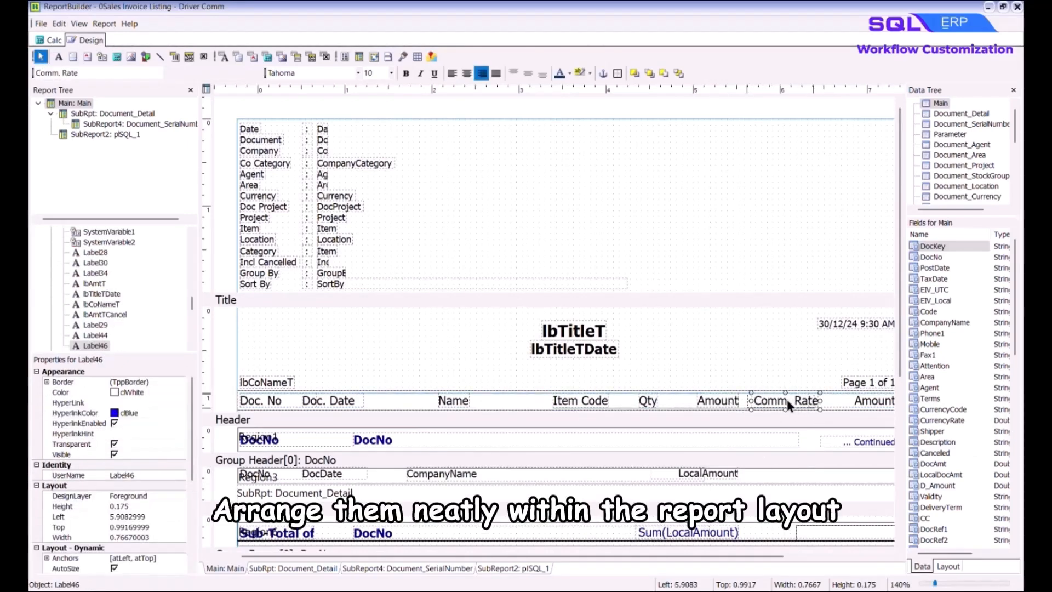
pyautogui.doubleClick(873, 400)
pyautogui.write('Total Comm.')
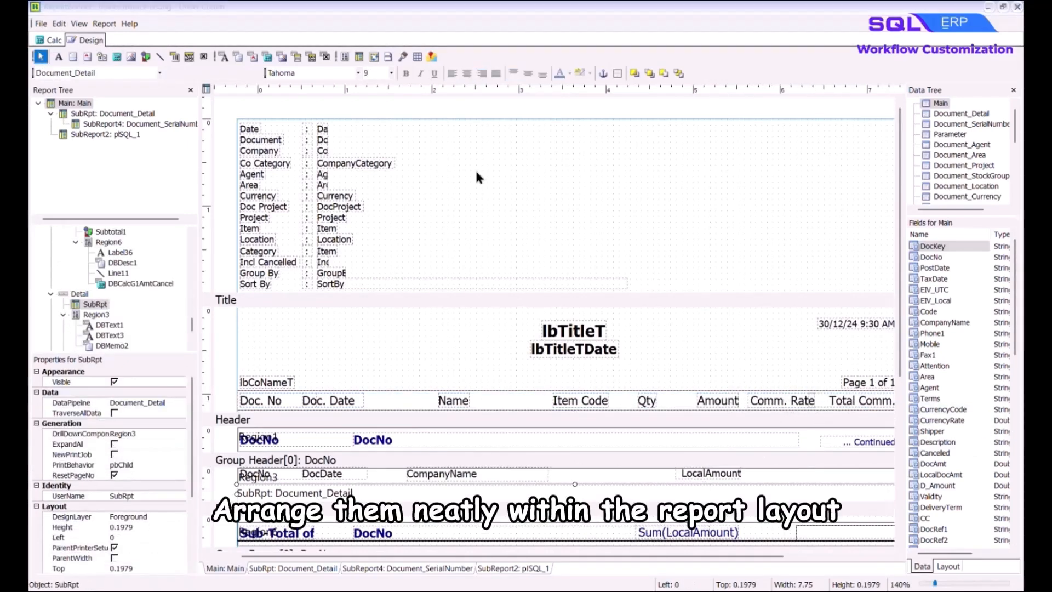
# - Add a DBText under Item Code in the Detail band, linked to the ItemCode field of plSQL_3
pyautogui.click(223, 57)
pyautogui.click(556, 473)
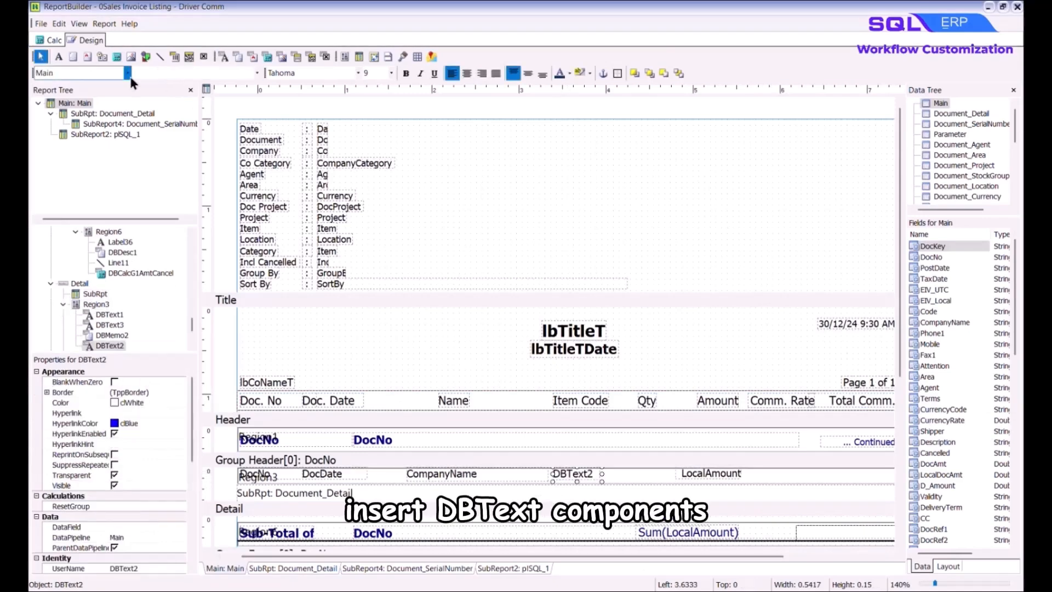
pyautogui.click(110, 73)
pyautogui.click(88, 189)
pyautogui.click(181, 75)
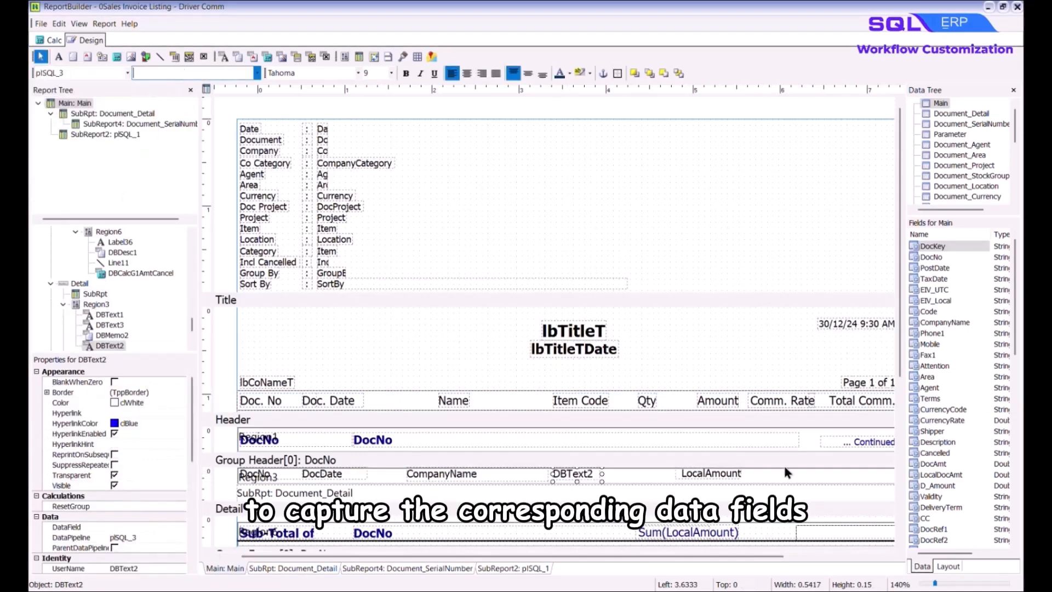
pyautogui.write('ItemCode')
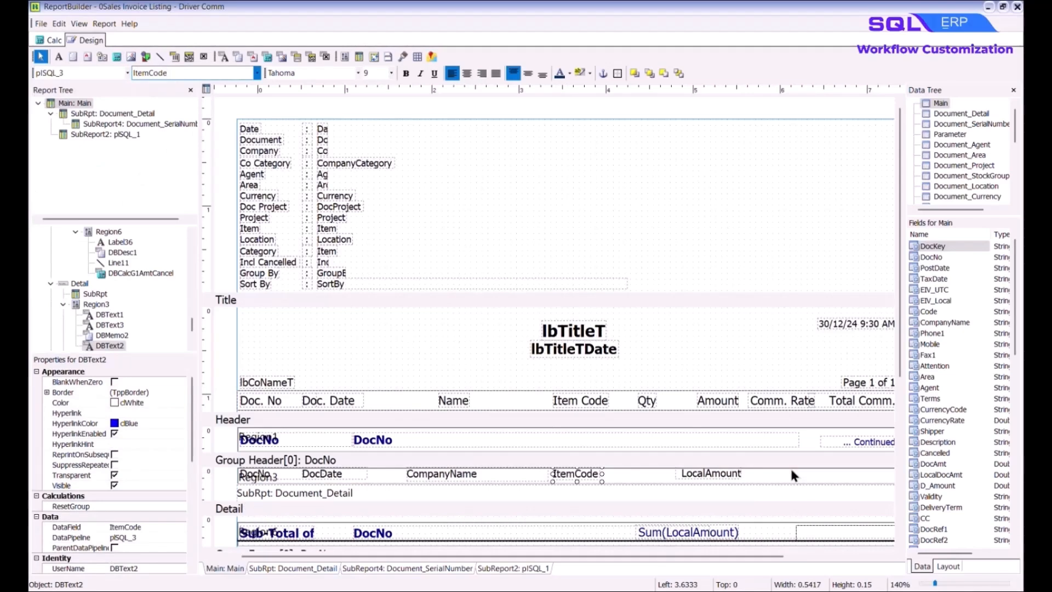
# - Add a DBText under Qty in the Detail band, linked to the Qty field of plSQL_3
pyautogui.click(792, 471)
pyautogui.click(619, 473)
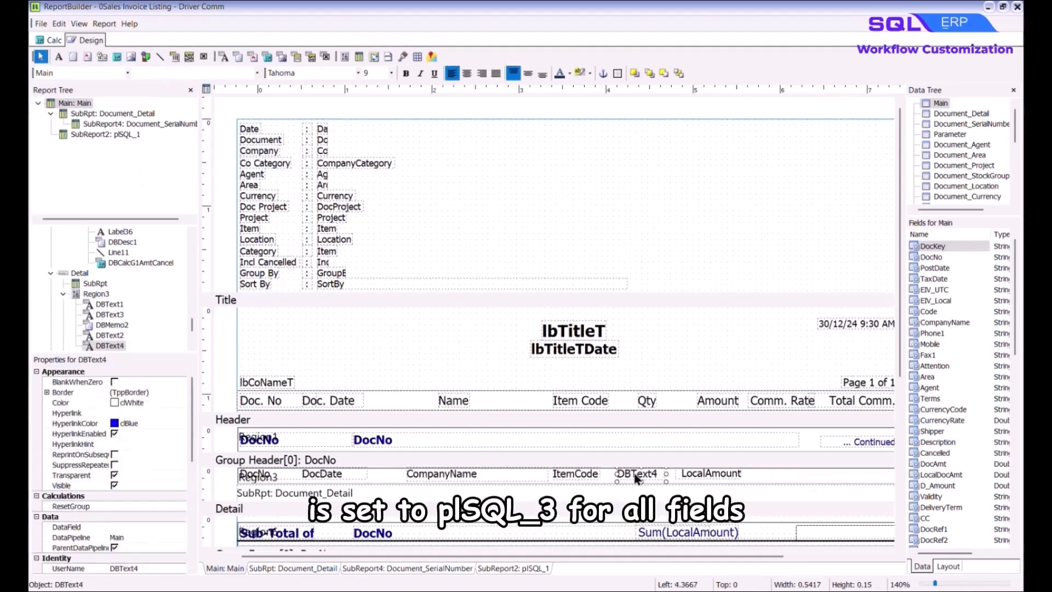
pyautogui.click(121, 73)
pyautogui.scroll(-5, 121, 123)
pyautogui.click(132, 190)
pyautogui.click(194, 75)
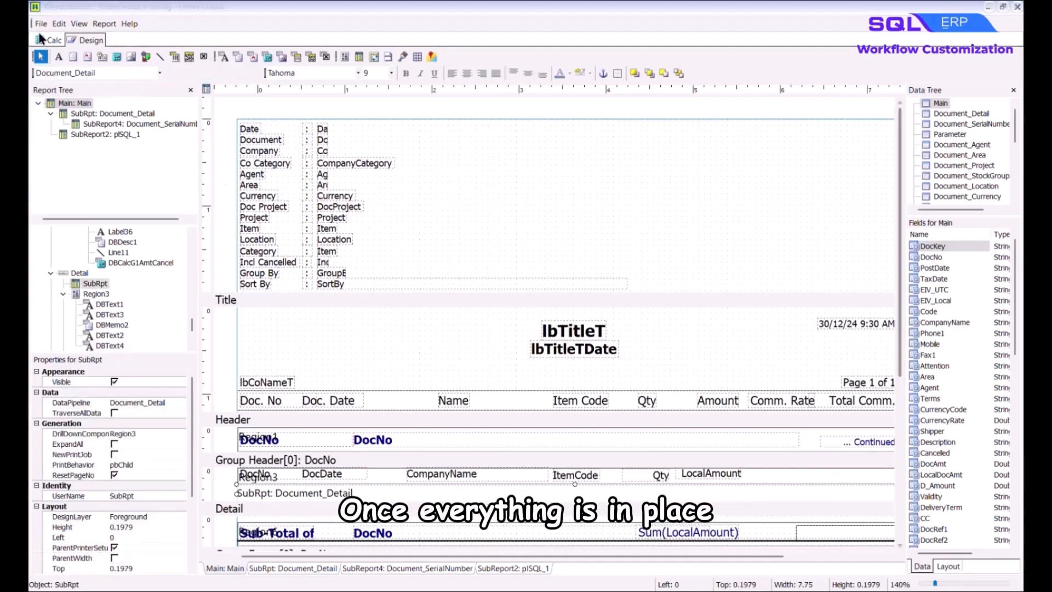
# - Save the report design and preview the invoice listing with the "0Sales Invoice Listing - Driver Comm" report
pyautogui.click(40, 24)
pyautogui.click(145, 93)
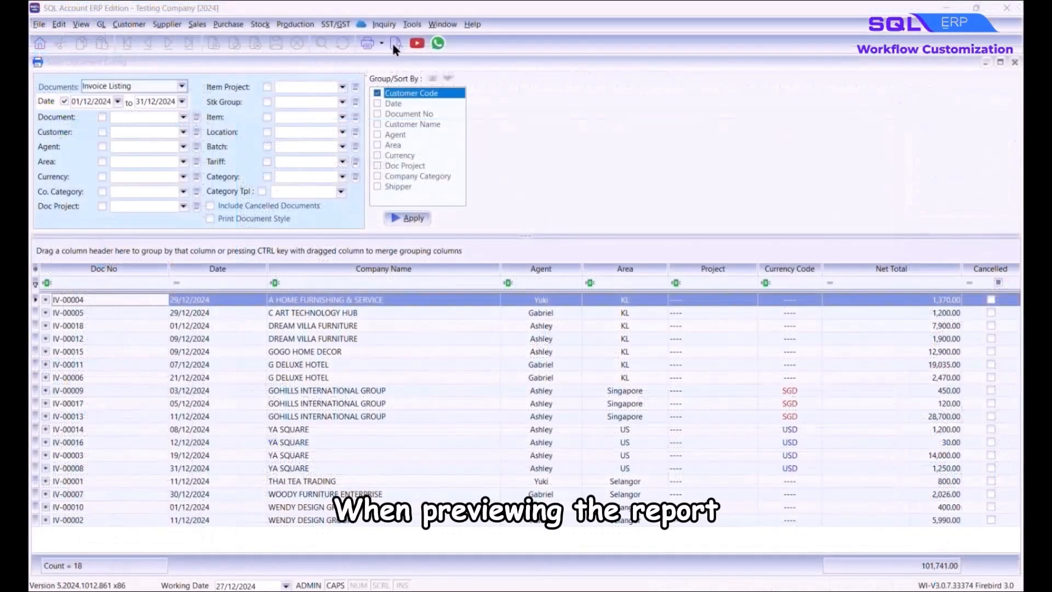
pyautogui.click(394, 42)
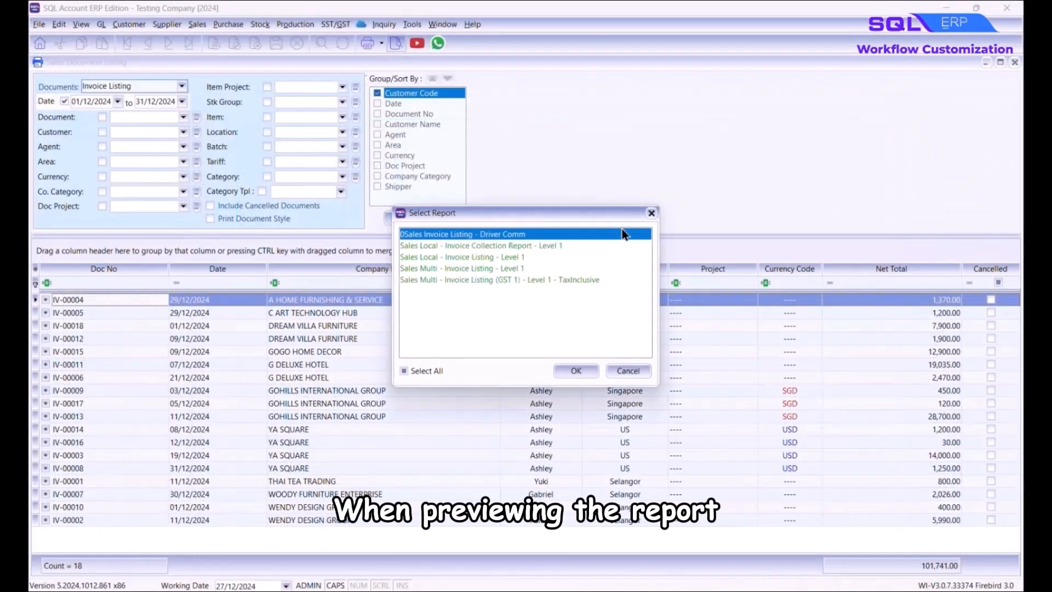
pyautogui.click(587, 376)
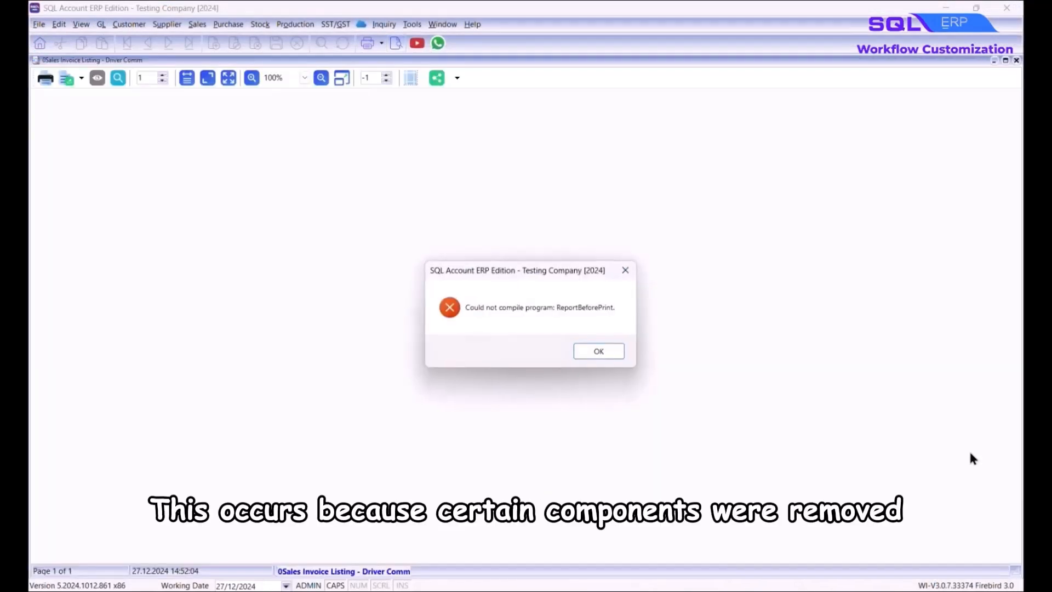
pyautogui.click(619, 351)
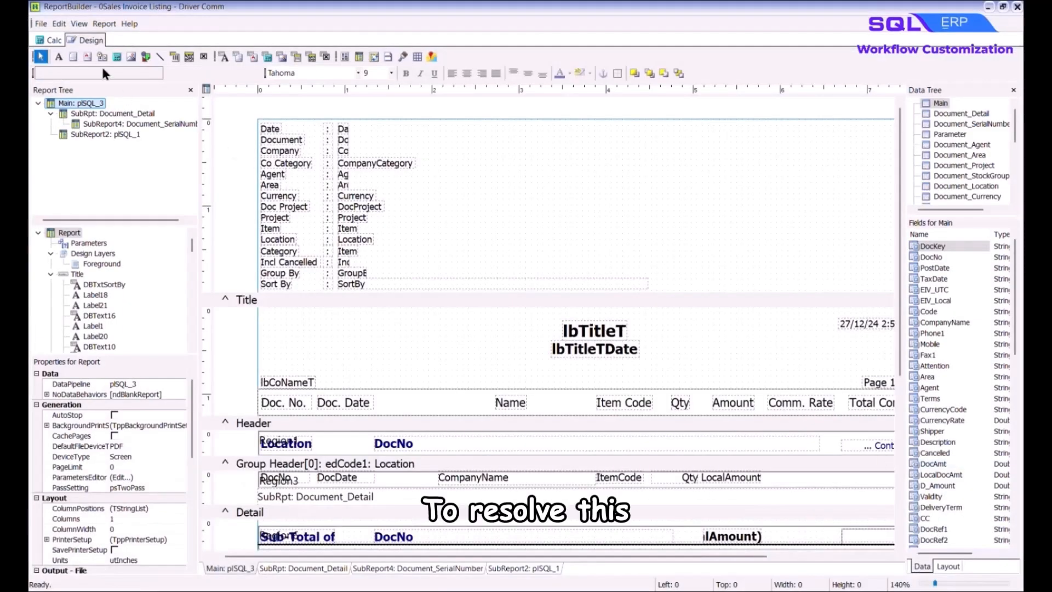
# - Open the code of the ReportBeforePrint procedure from the main report's event handlers
pyautogui.click(56, 40)
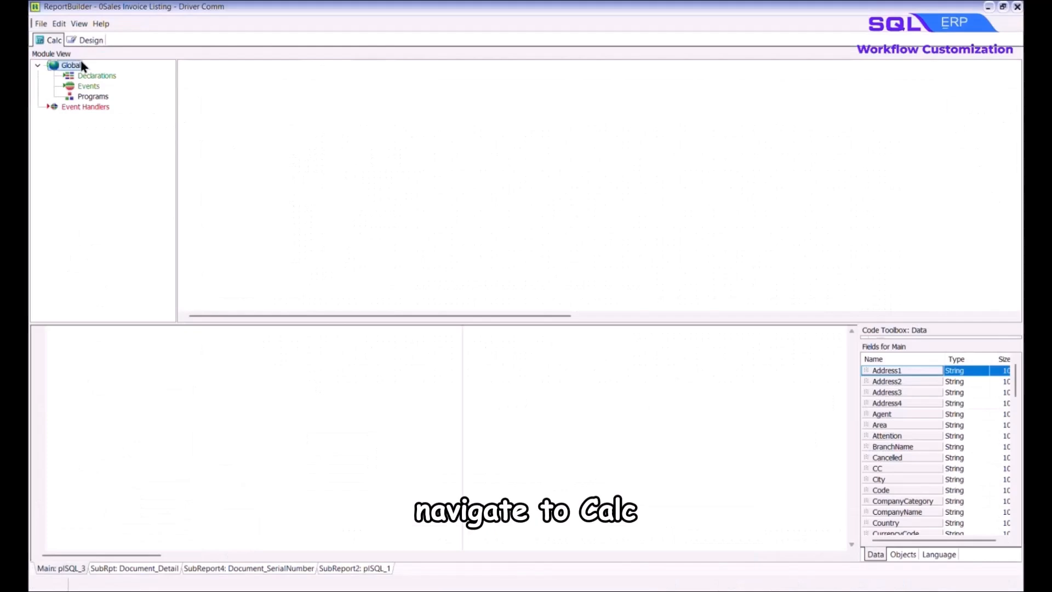
pyautogui.click(105, 111)
pyautogui.click(390, 131)
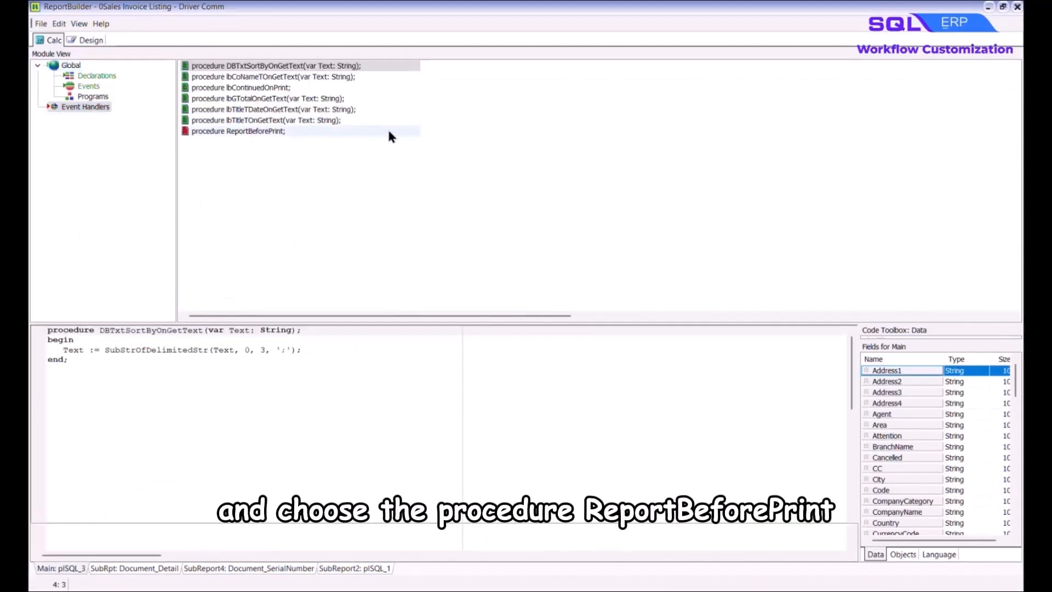
pyautogui.click(817, 354)
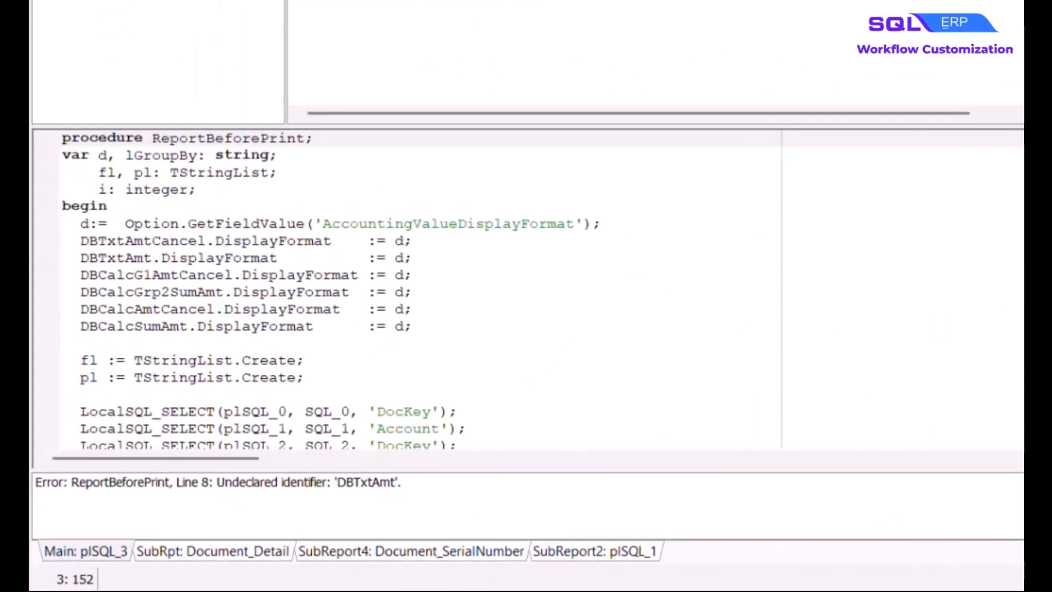
# - Comment out the DBTxtAmt.DisplayFormat line in ReportBeforePrint and compile the procedure
pyautogui.doubleClick(391, 489)
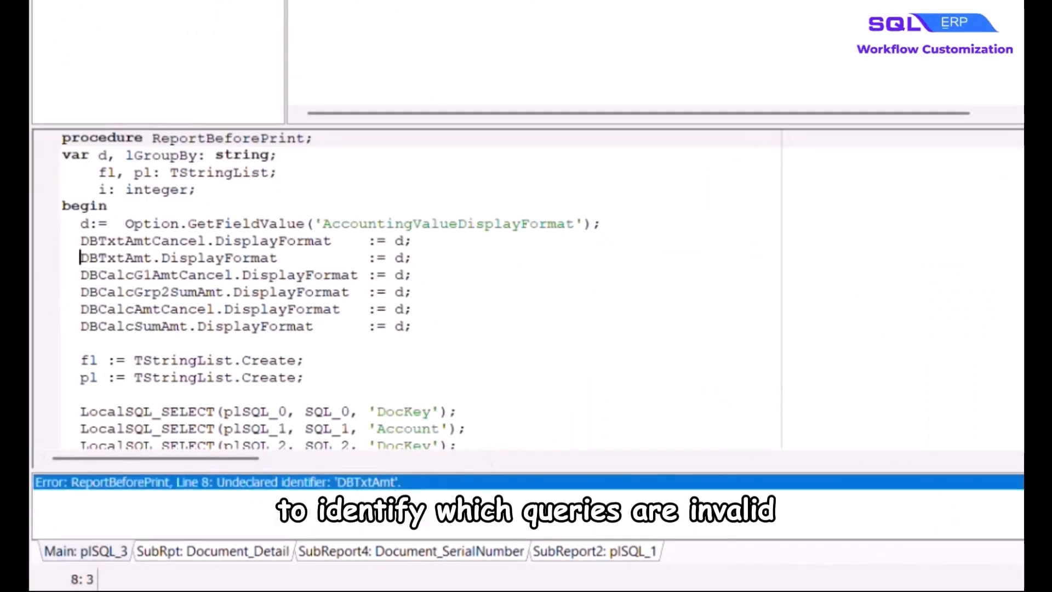
pyautogui.write('//')
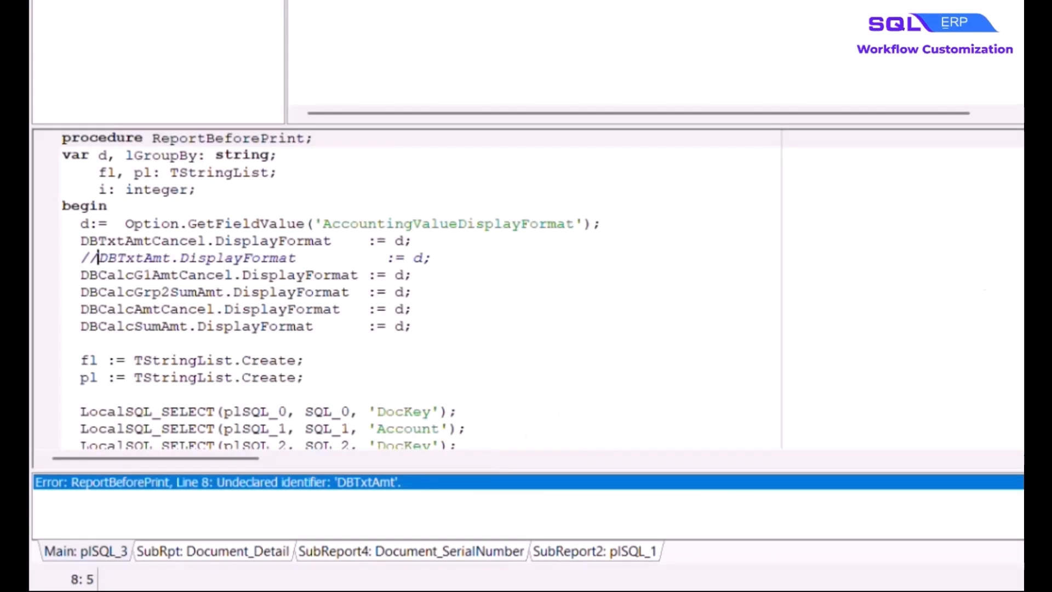
pyautogui.rightClick(530, 277)
pyautogui.click(629, 313)
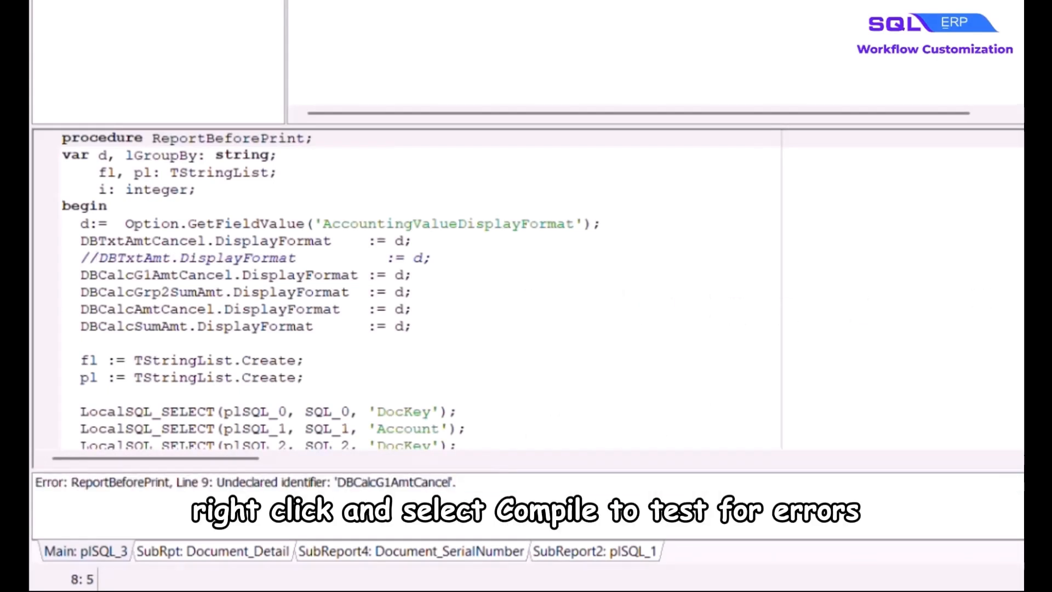
# - Comment out the DisplayFormat lines of DBCalcG1AmtCancel, DBCalcGrp2SumAmt, DBCalcAmtCancel and DBCalcSumAmt in ReportBeforePrint
pyautogui.doubleClick(434, 483)
pyautogui.write('//')
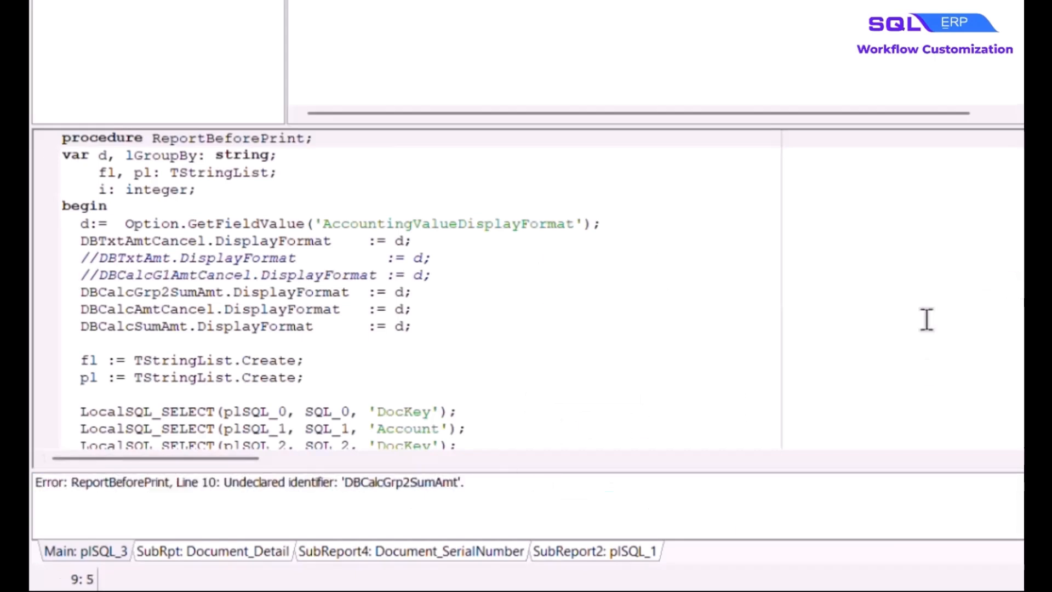
pyautogui.doubleClick(436, 483)
pyautogui.write('//')
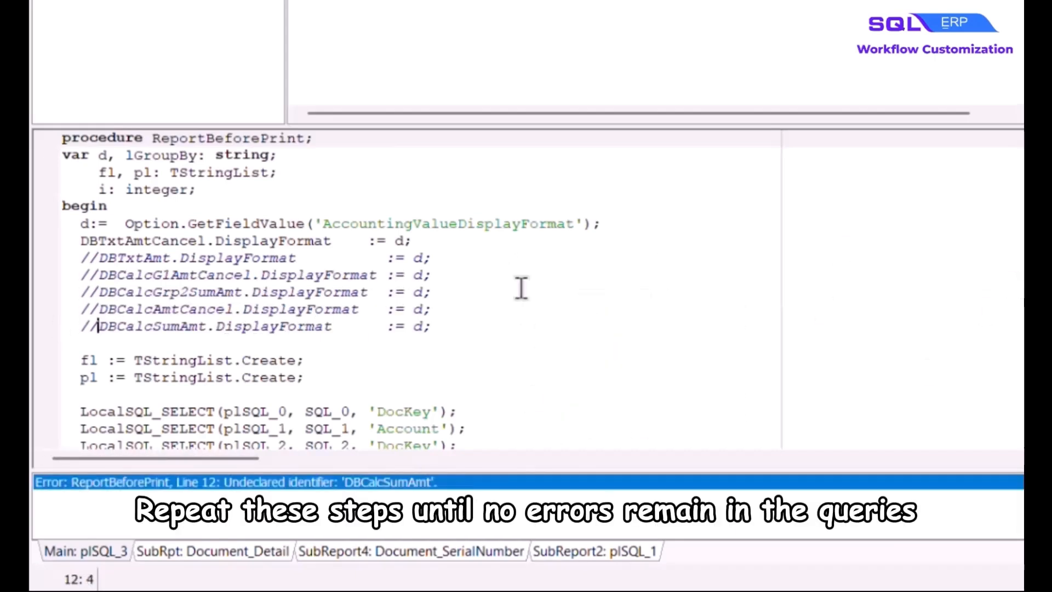
pyautogui.click(521, 291)
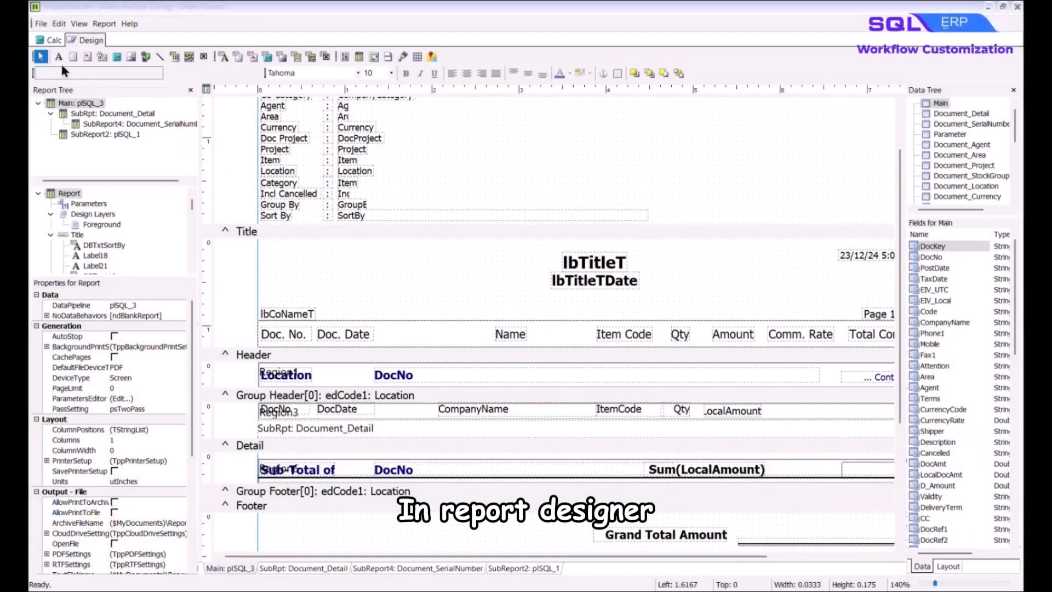
# - Add a "Due Date" label between Doc. Date and Name in the report header
pyautogui.click(58, 56)
pyautogui.click(385, 328)
pyautogui.doubleClick(399, 340)
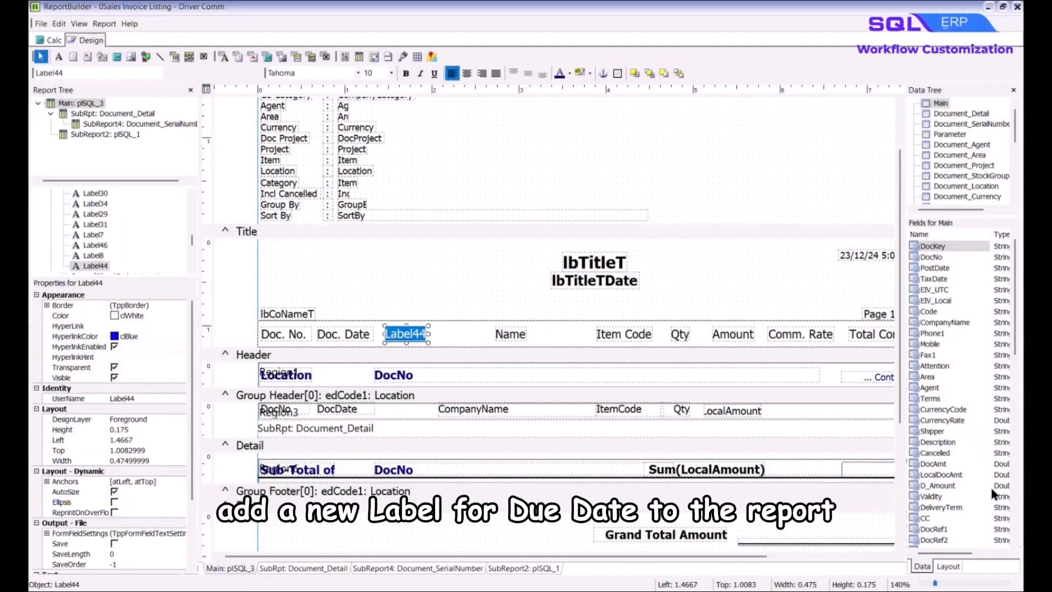
pyautogui.write('Due Date')
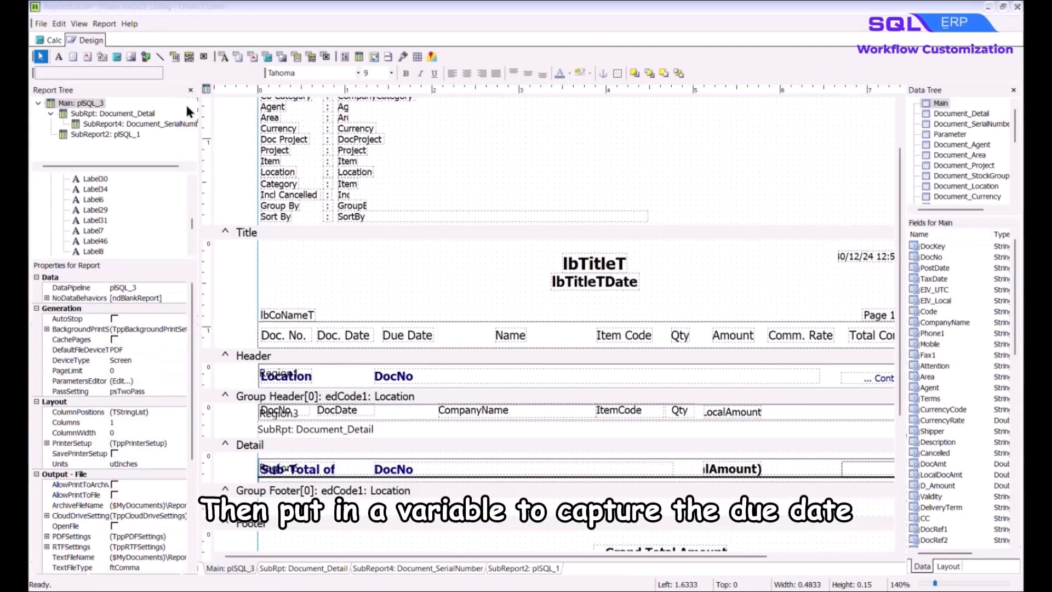
# - Insert a variable in the Detail band under Due Date and rename it vDueDate
pyautogui.click(117, 56)
pyautogui.click(382, 407)
pyautogui.scroll(-3, 175, 427)
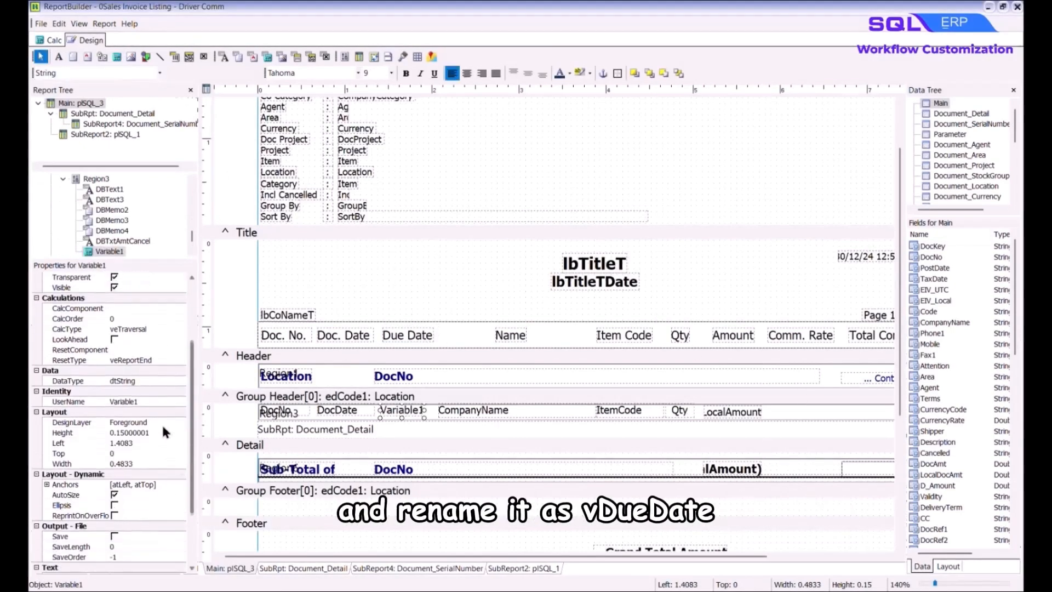
pyautogui.click(131, 401)
pyautogui.write('vDueDate')
pyautogui.press('Return')
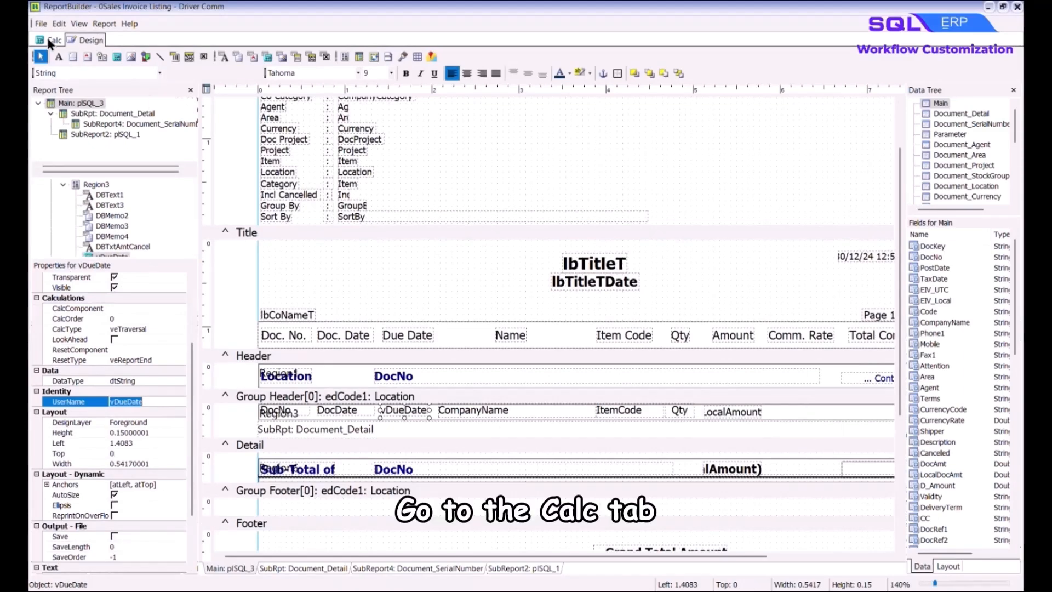
# - Write the OnCalc code of vDueDate to select DueDate from AR_IV by plSQL_3's DocNo, else an empty string, and compile it
pyautogui.click(51, 40)
pyautogui.scroll(-1, 141, 289)
pyautogui.scroll(-1, 139, 293)
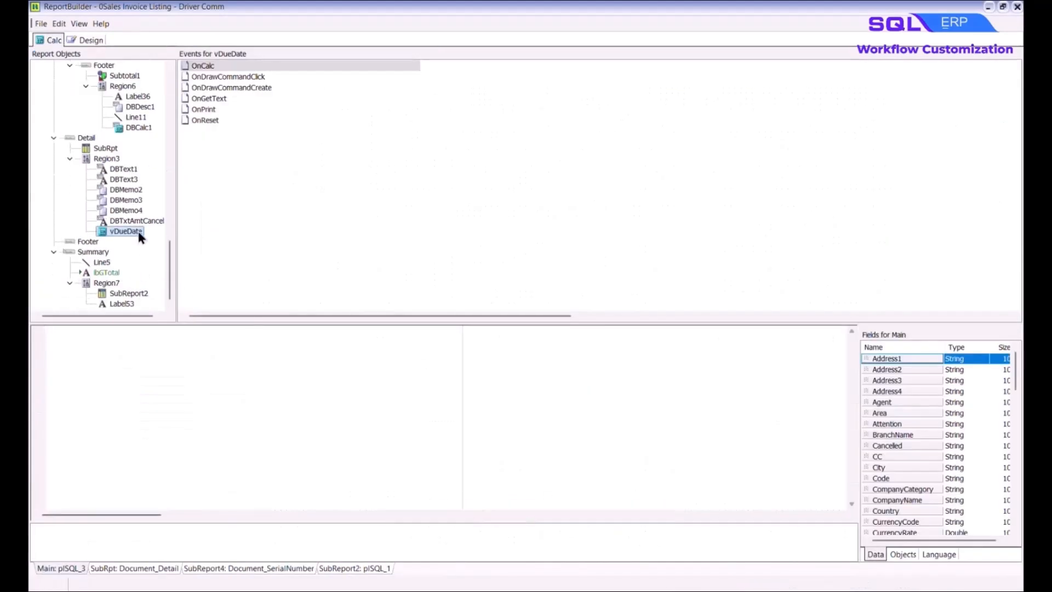
pyautogui.doubleClick(136, 229)
pyautogui.click(835, 469)
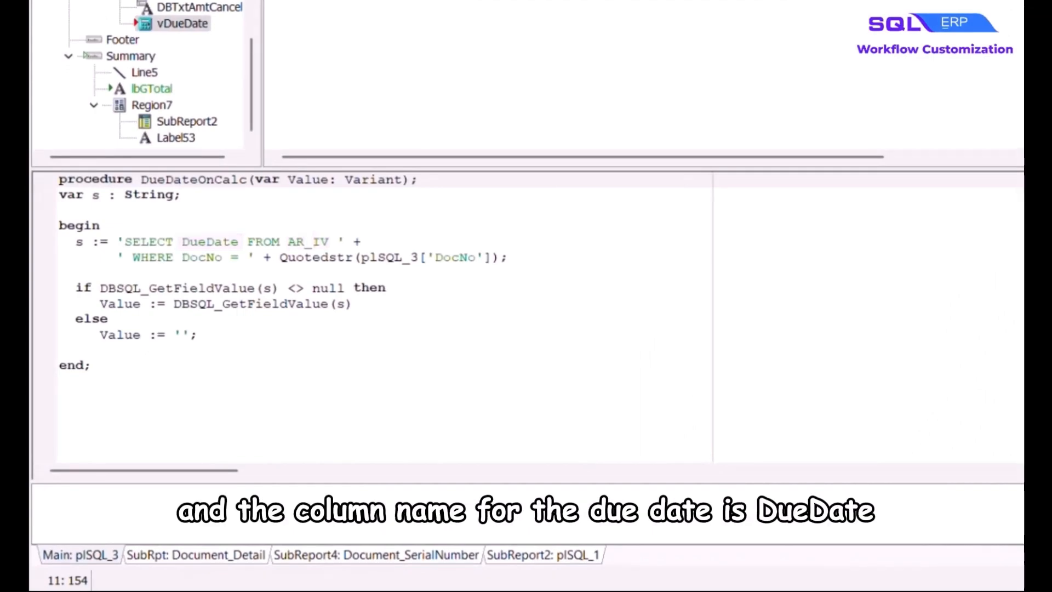
pyautogui.rightClick(487, 302)
pyautogui.click(549, 339)
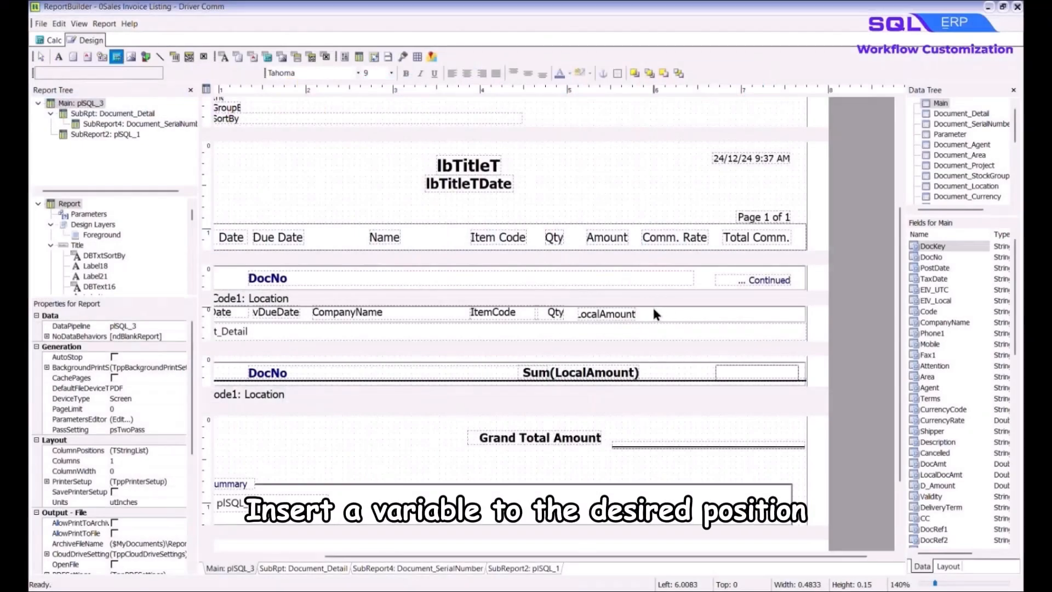
# - Insert a variable in the Detail band under Comm. Rate, rename it vCommRate and set its type to Double
pyautogui.moveTo(653, 308); pyautogui.dragTo(693, 320)
pyautogui.scroll(-4, 130, 430)
pyautogui.click(129, 430)
pyautogui.write('vCommR')
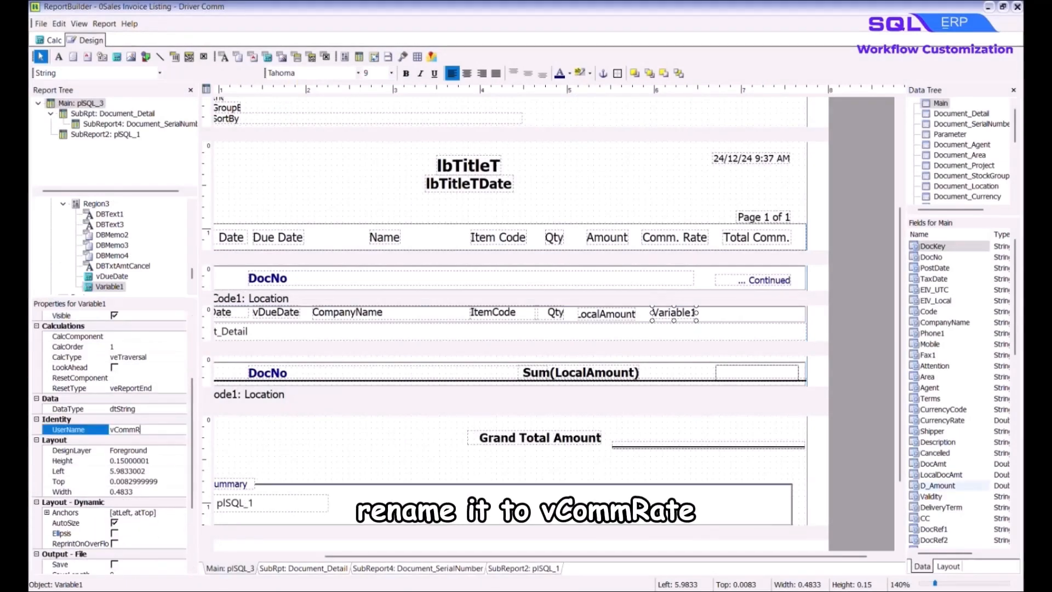
pyautogui.write('ate')
pyautogui.press('Return')
pyautogui.click(160, 73)
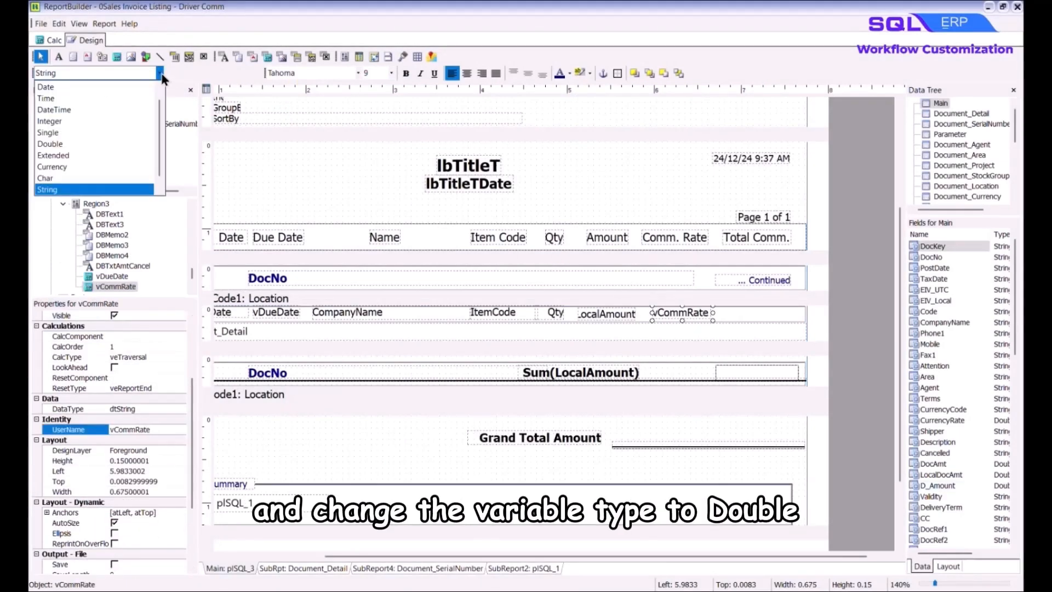
pyautogui.click(143, 138)
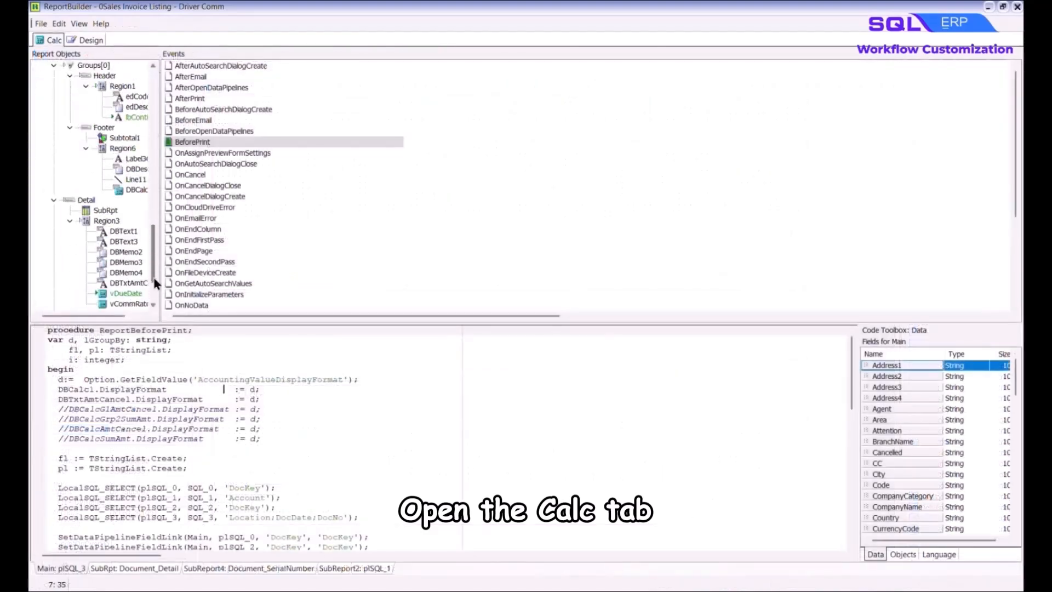
# - Write the OnCalc code of vCommRate to select UDF_CommRate from ST_ITEM by plSQL_3's ItemCode, else 0, and compile it
pyautogui.click(137, 262)
pyautogui.click(328, 65)
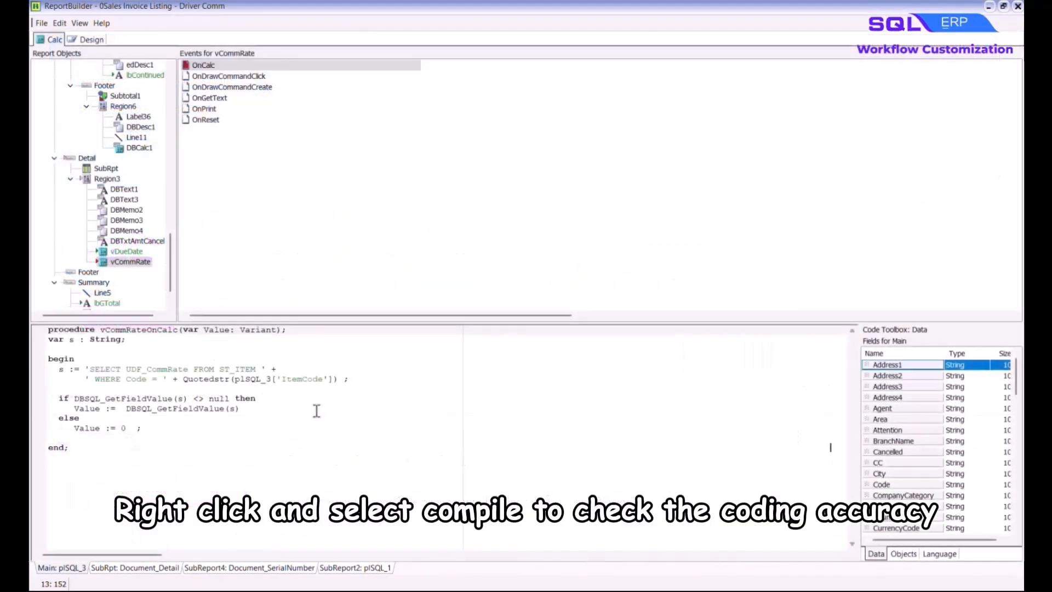
pyautogui.rightClick(317, 411)
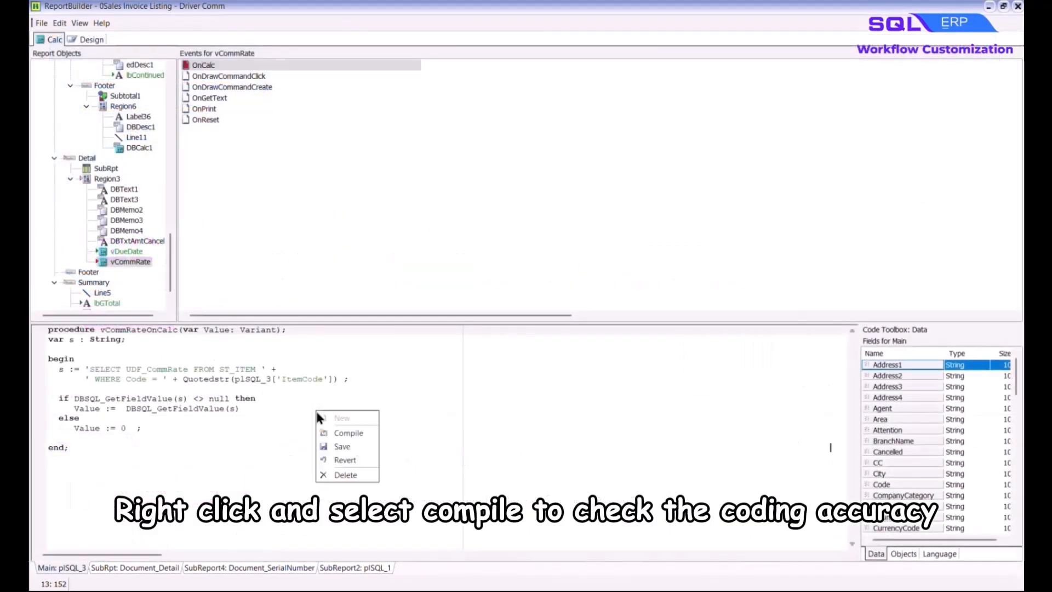
pyautogui.click(378, 438)
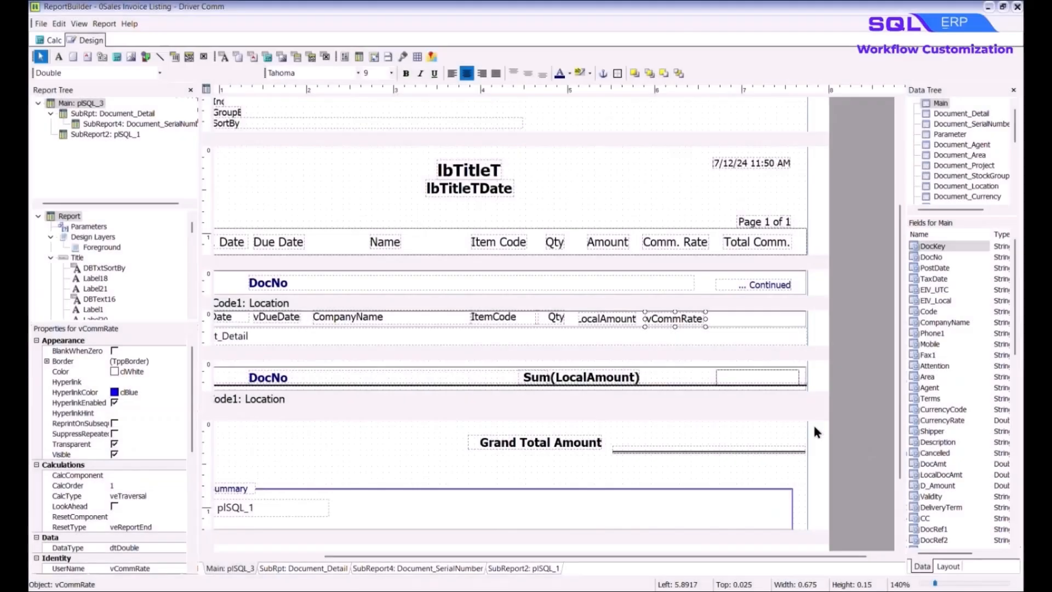
# - Insert a variable in the Detail band under Total Comm., set its type to Double and rename it vTotalComm
pyautogui.click(116, 57)
pyautogui.click(735, 315)
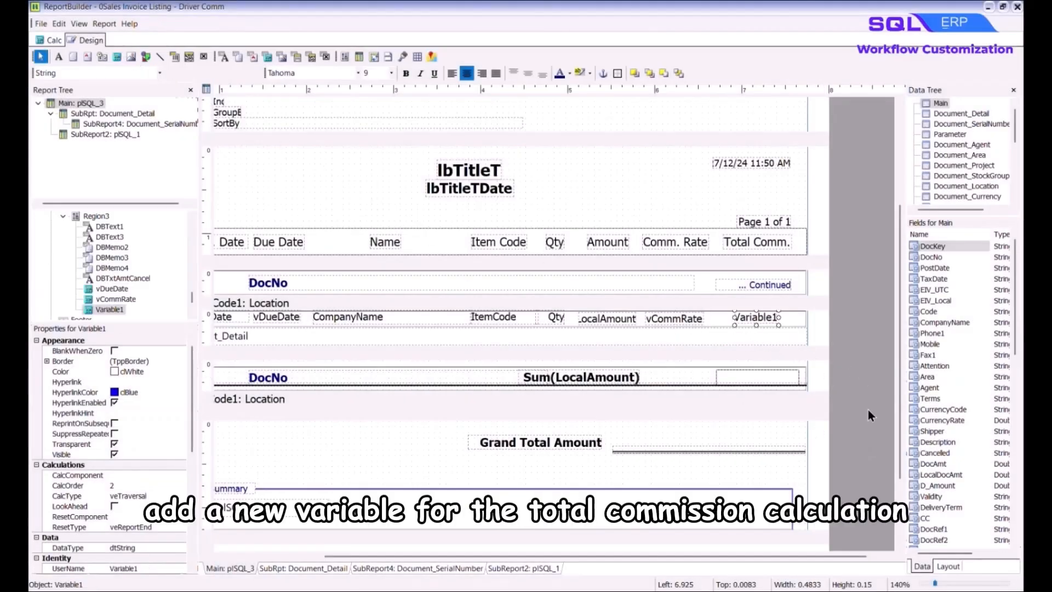
pyautogui.click(160, 73)
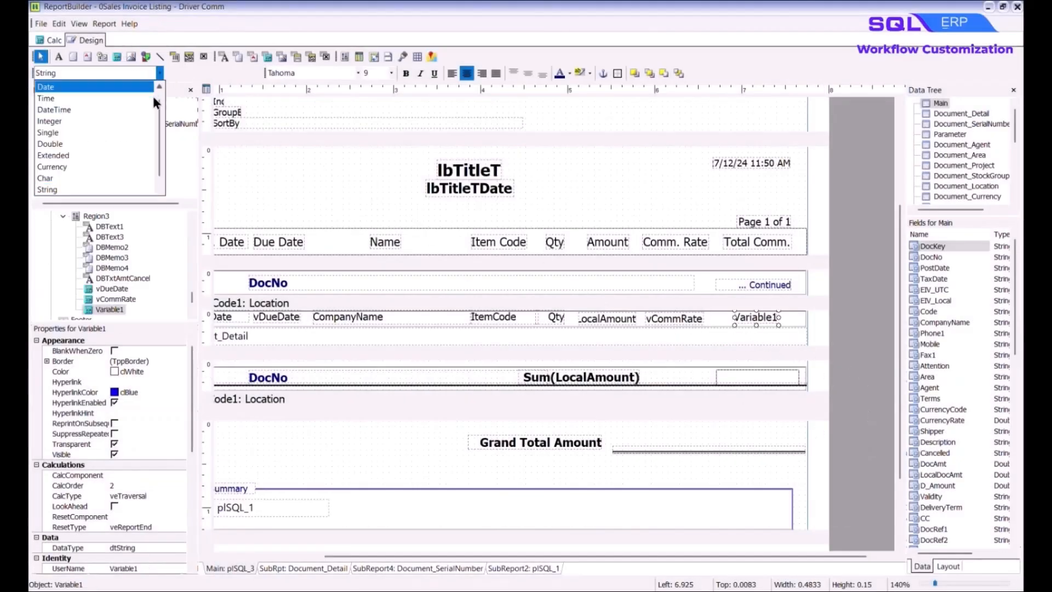
pyautogui.click(148, 144)
pyautogui.scroll(-4, 109, 438)
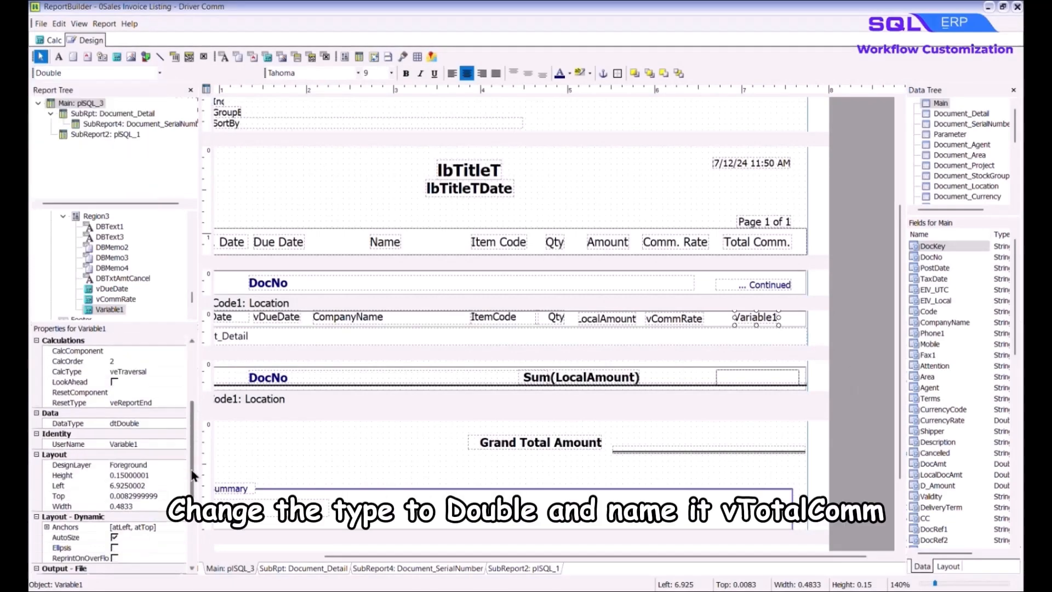
pyautogui.click(143, 444)
pyautogui.write('vTotalComm')
pyautogui.press('Return')
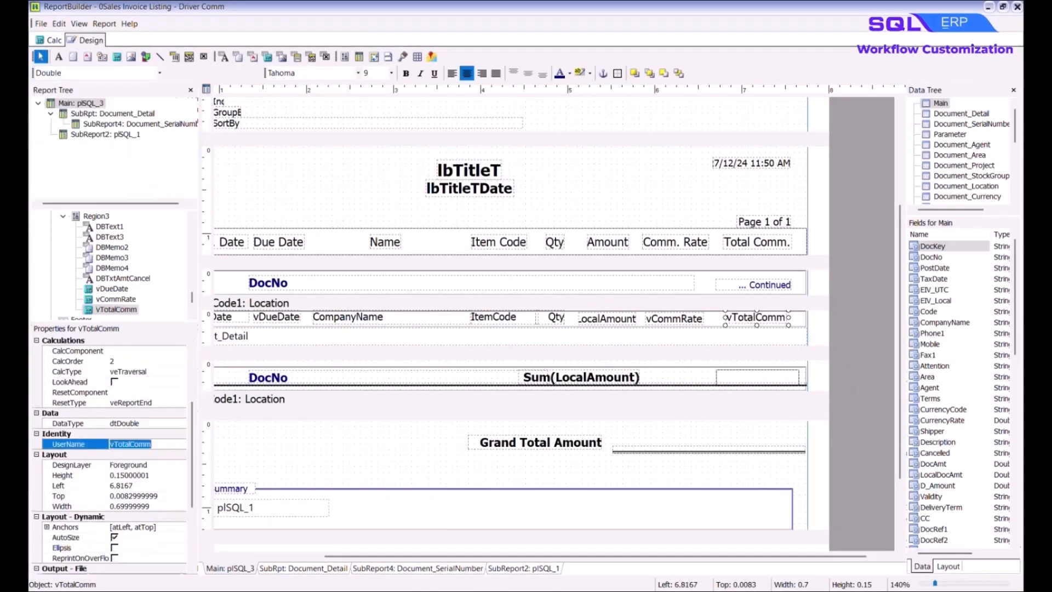
# - Enter the calculation of vTotalComm as Value := vCommRate.Value * plSQL_3['Qty'];
pyautogui.rightClick(772, 320)
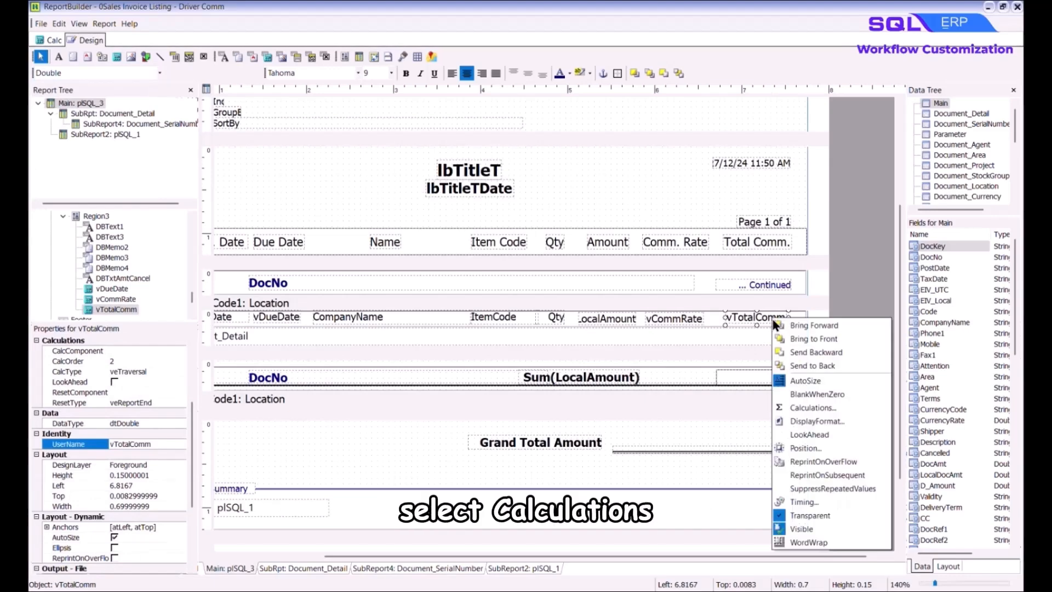
pyautogui.click(880, 408)
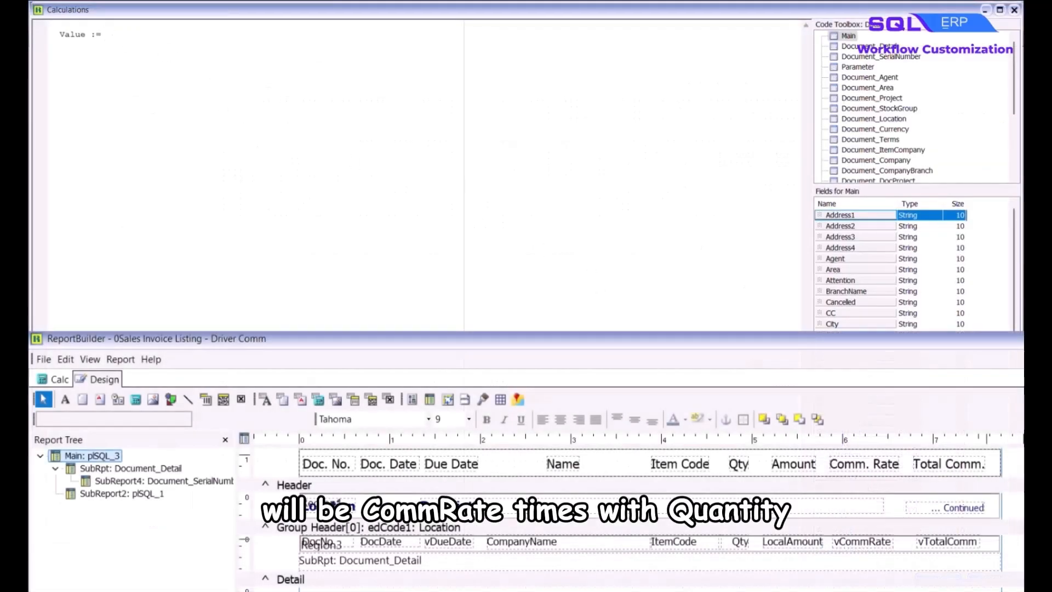
pyautogui.write('vCommRate.Value * plSQL_3')
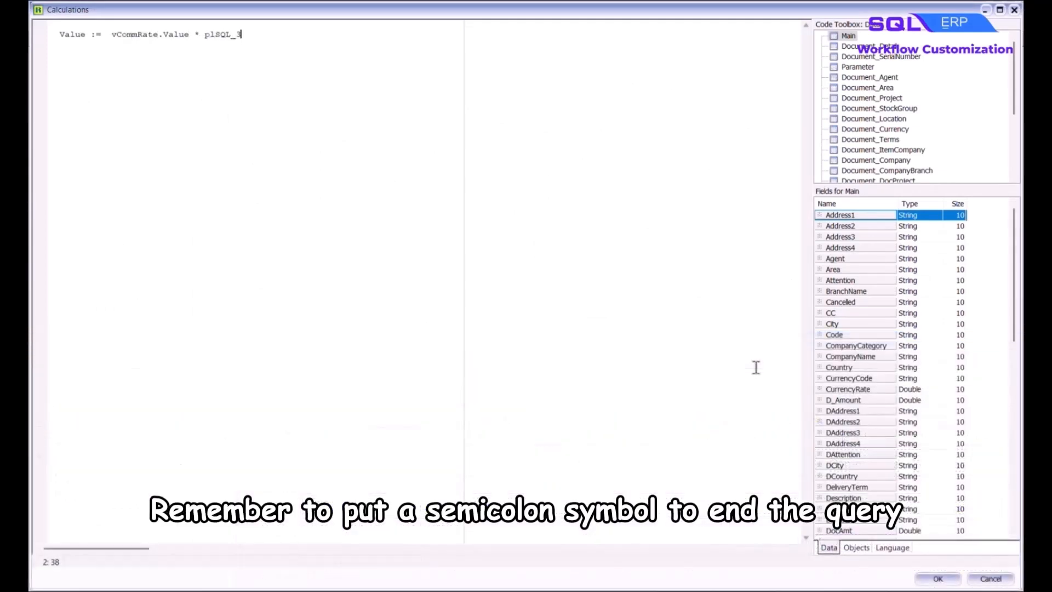
pyautogui.write("['Cty'];")
# - Wrap the vTotalComm expression in SimpleRoundToEx with -2 to round it to two decimals
pyautogui.hotkey('ctrl', 'Left')
pyautogui.hotkey('ctrl', 'Left')
pyautogui.hotkey('ctrl', 'Left')
pyautogui.hotkey('ctrl', 'Left')
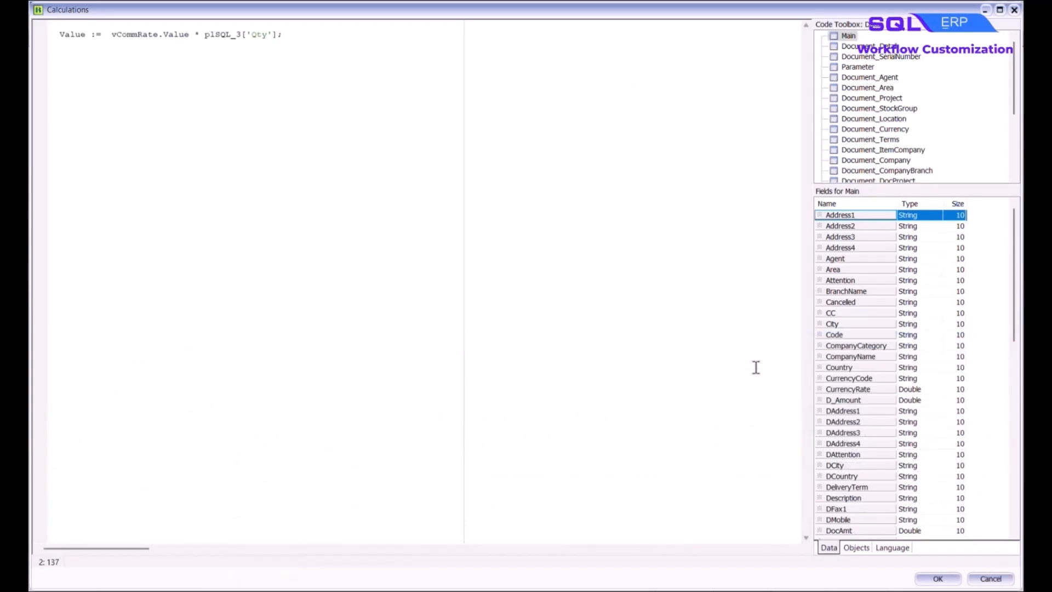
pyautogui.write('Simple')
pyautogui.write('RoundToEx(')
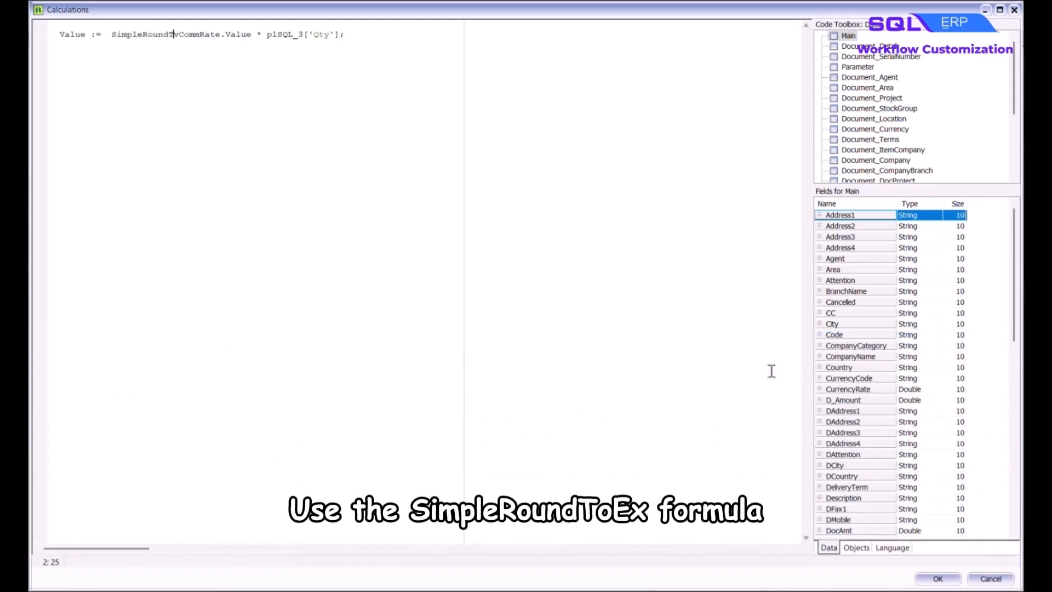
pyautogui.press('End')
pyautogui.press('Left')
pyautogui.write(',')
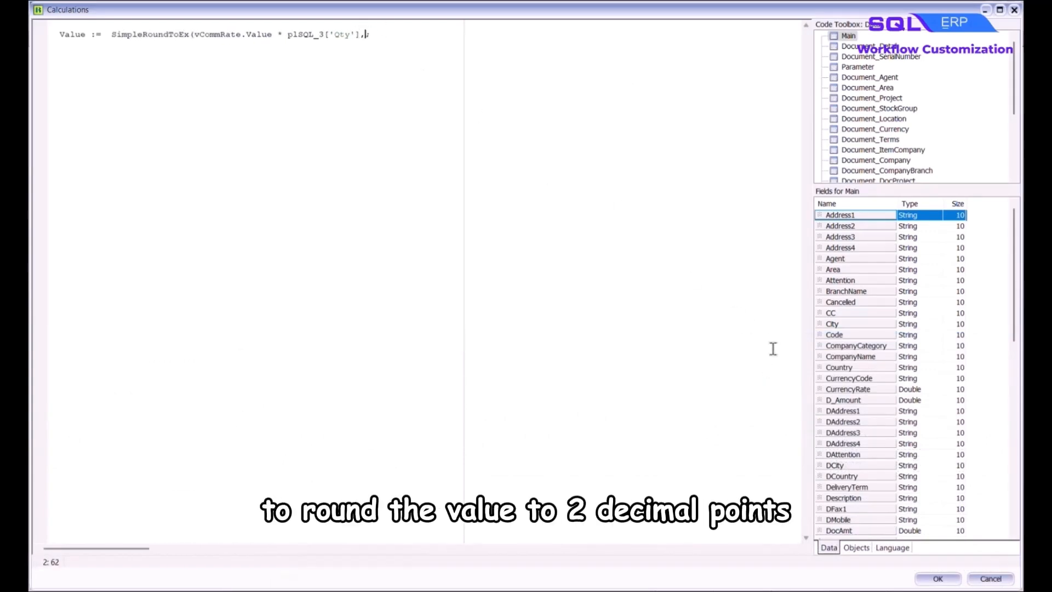
pyautogui.write('-2)')
pyautogui.click(772, 348)
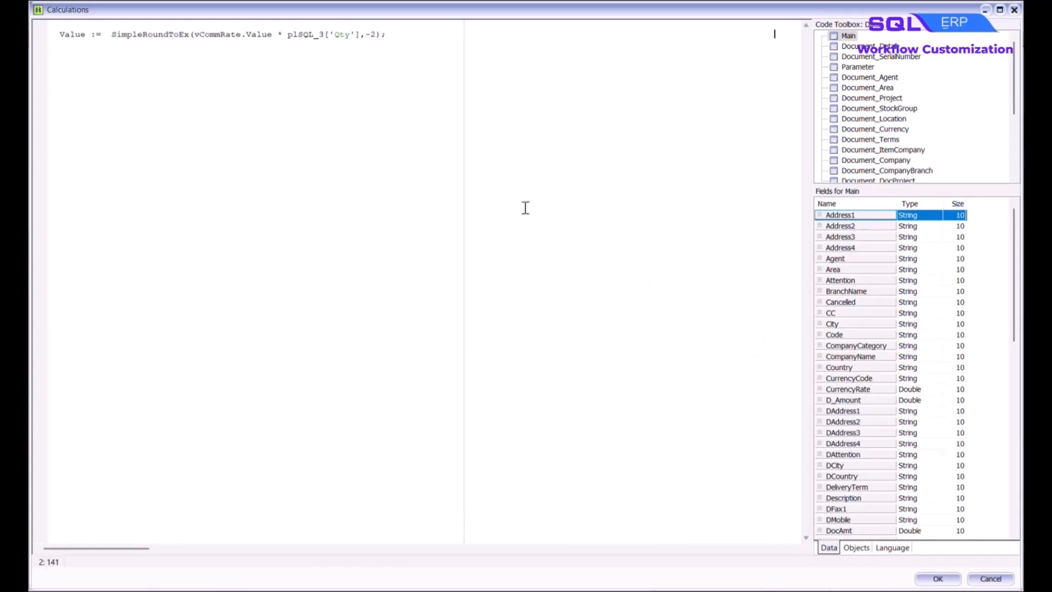
# - Compile the vTotalComm calculation and save it
pyautogui.rightClick(406, 114)
pyautogui.click(453, 138)
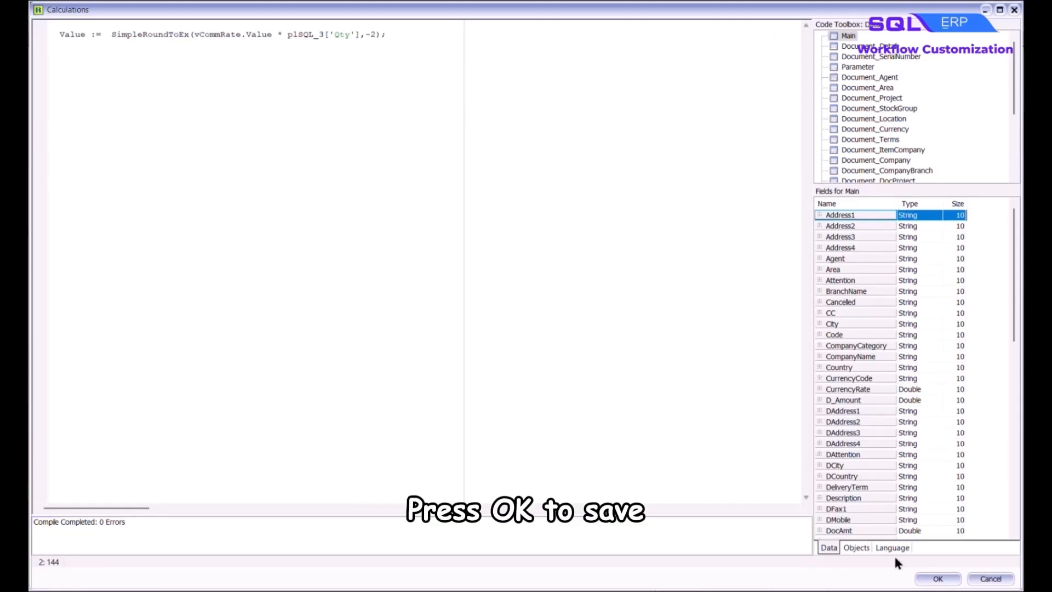
pyautogui.click(956, 581)
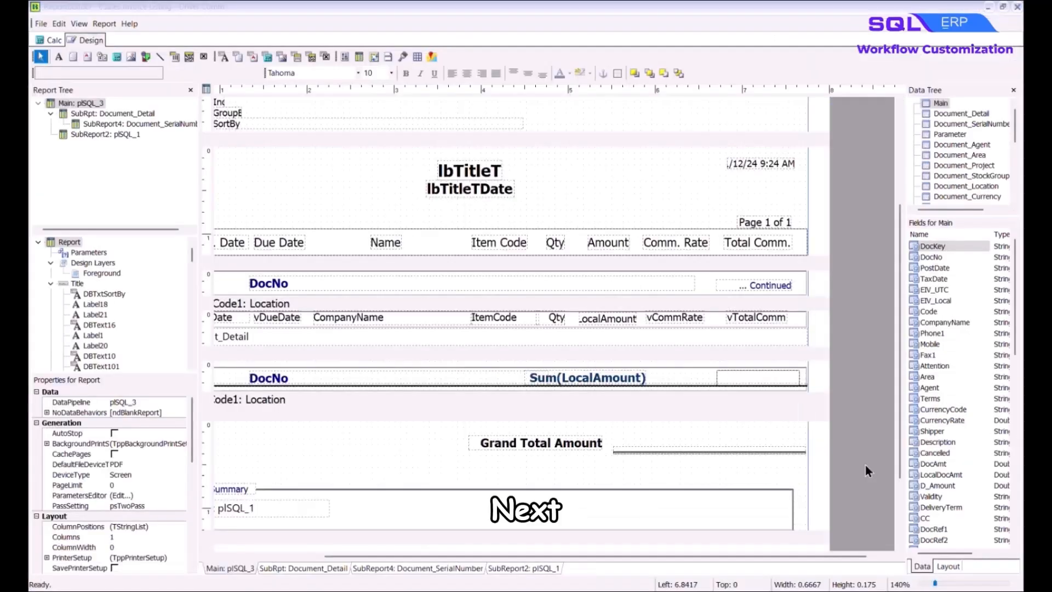
# - Insert a variable in the group footer under Total Comm., rename it vGTotalComm and set its type to Double
pyautogui.click(733, 376)
pyautogui.scroll(-7, 123, 466)
pyautogui.click(131, 423)
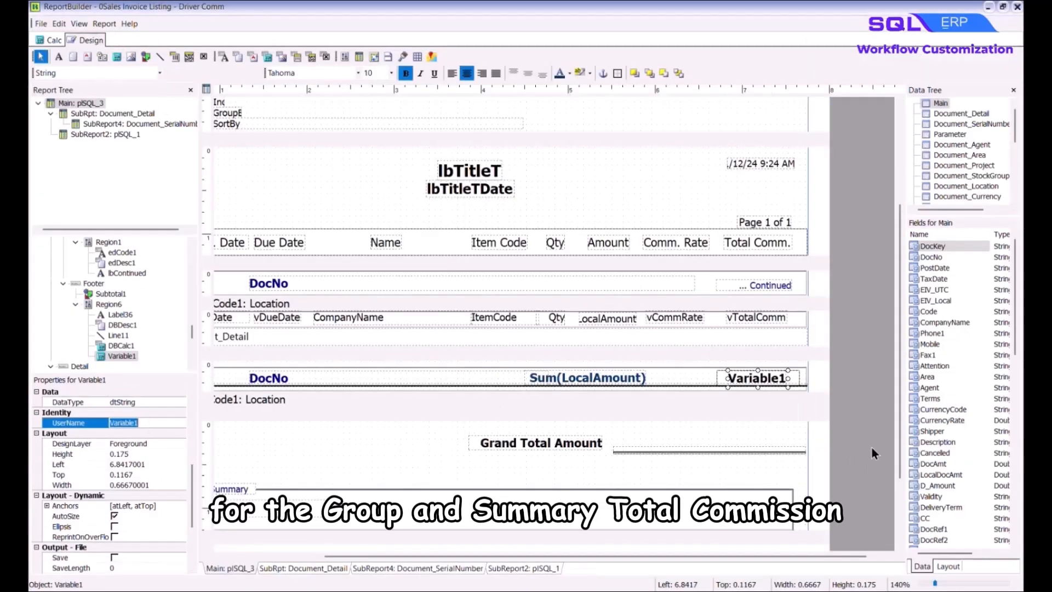
pyautogui.write('vGTotalComm')
pyautogui.press('Return')
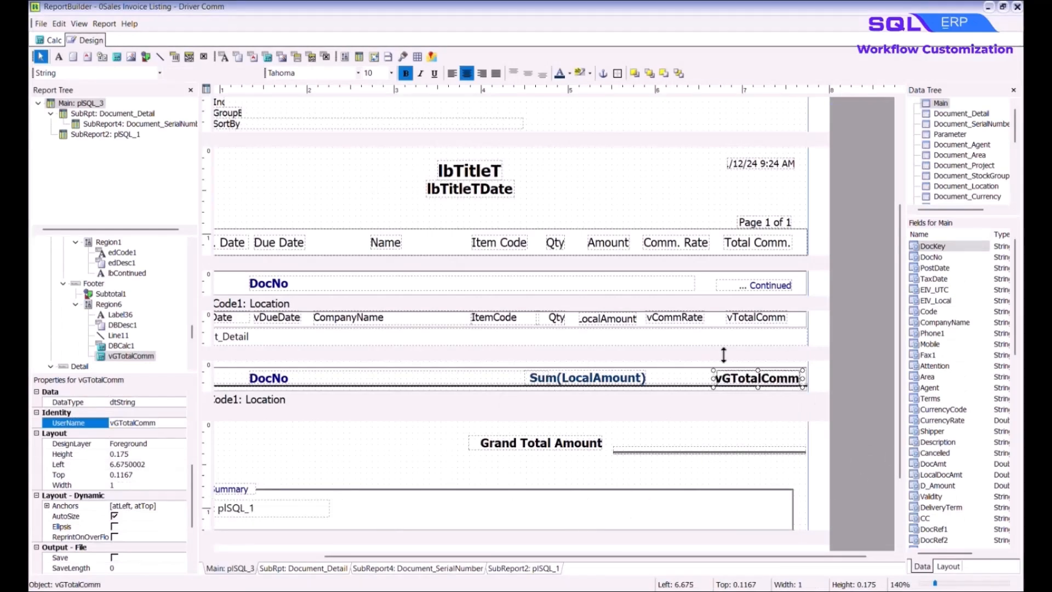
pyautogui.click(159, 73)
pyautogui.click(142, 144)
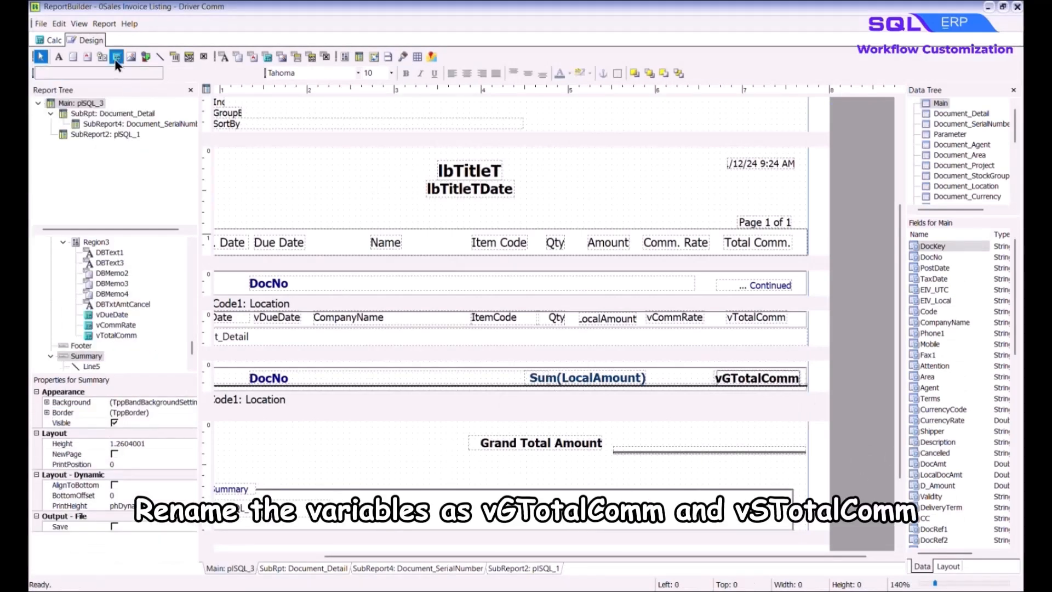
# - Insert a variable in the Summary band beside Grand Total Amount, rename it vSTotalComm and set its type to Double
pyautogui.click(116, 59)
pyautogui.click(723, 434)
pyautogui.scroll(-5, 123, 466)
pyautogui.click(137, 412)
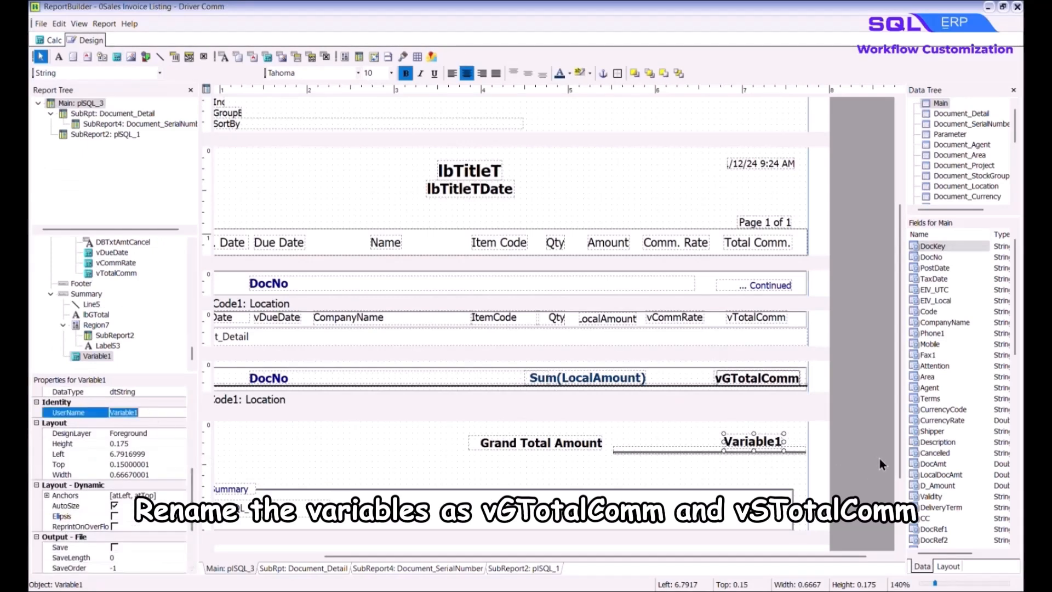
pyautogui.write('vSTotalComm')
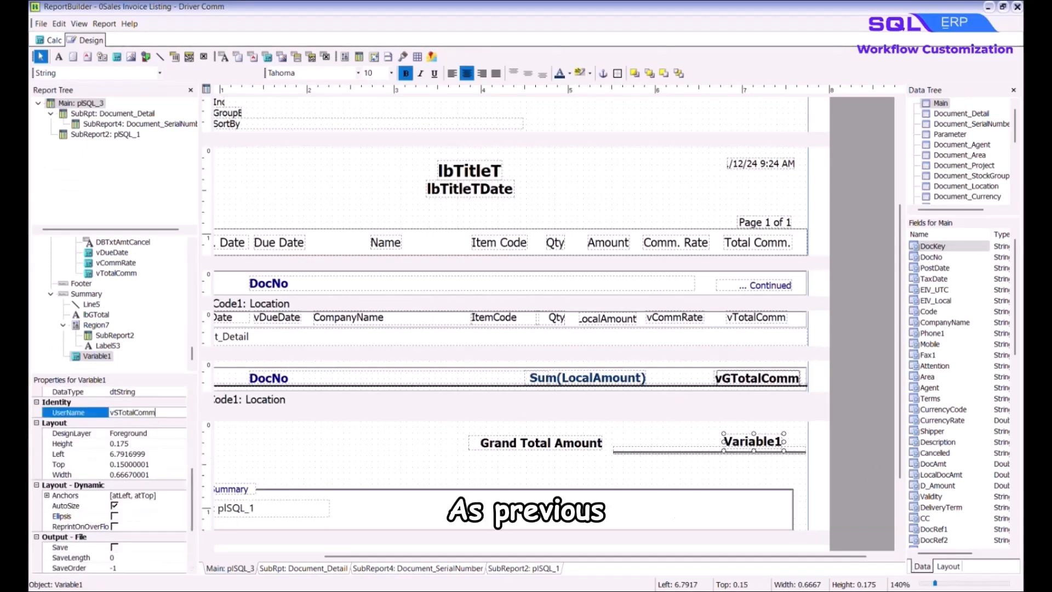
pyautogui.press('Return')
pyautogui.click(159, 72)
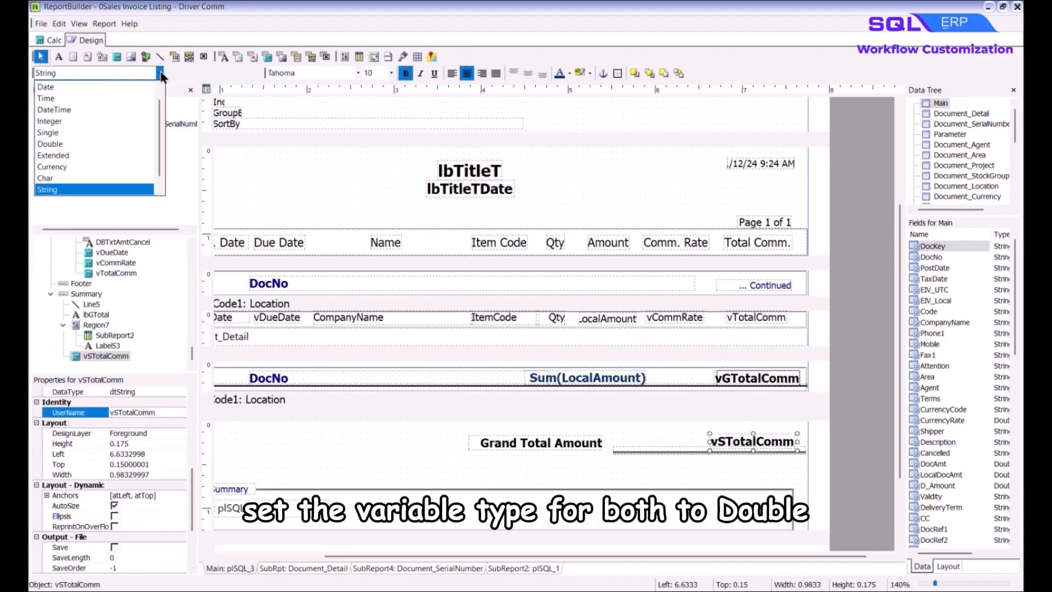
pyautogui.click(132, 144)
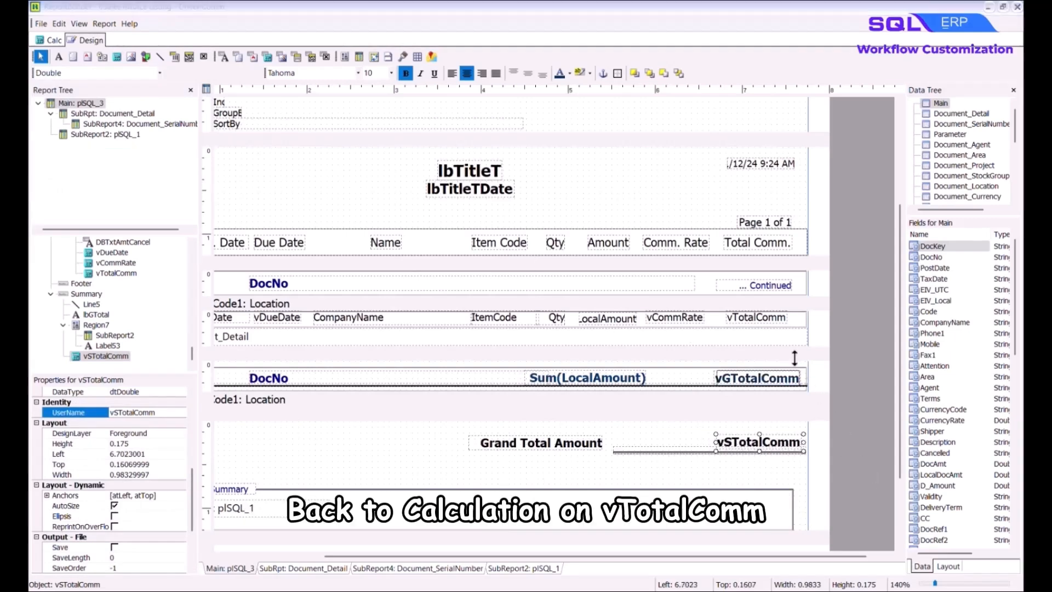
# - Add the line vGTotalComm.Value := vGTotalComm.Value + Value; to the calculation of vTotalComm
pyautogui.click(777, 322)
pyautogui.rightClick(776, 324)
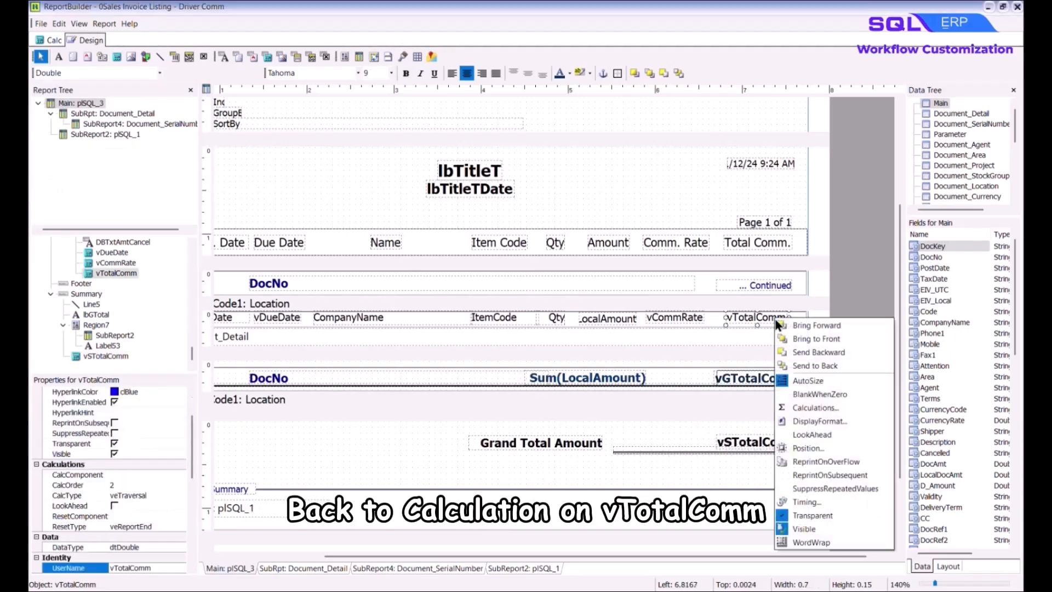
pyautogui.click(885, 408)
pyautogui.write('talComm.Val')
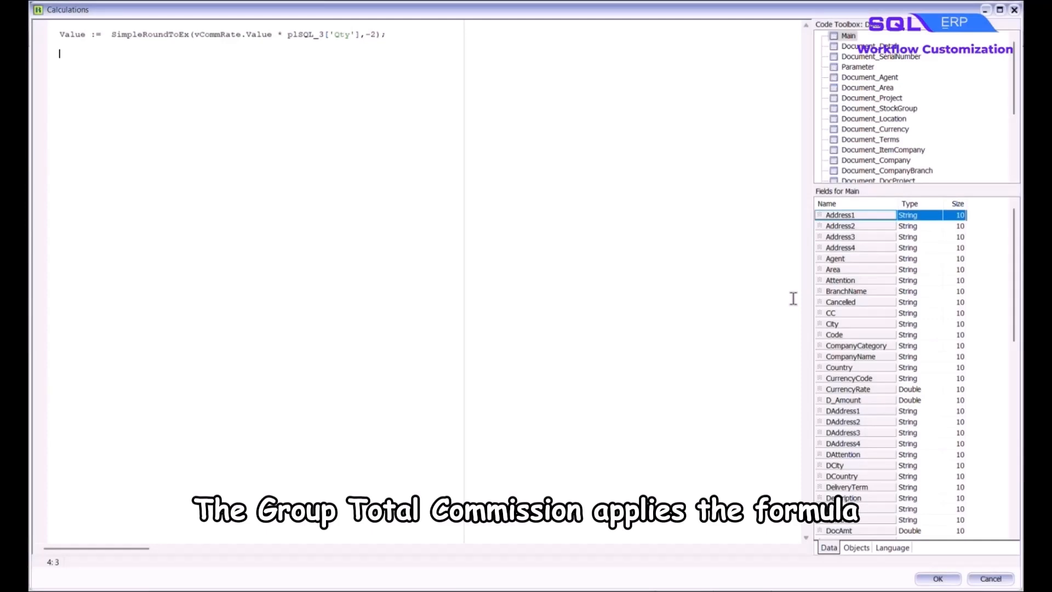
pyautogui.write('vGTotalComm.Value')
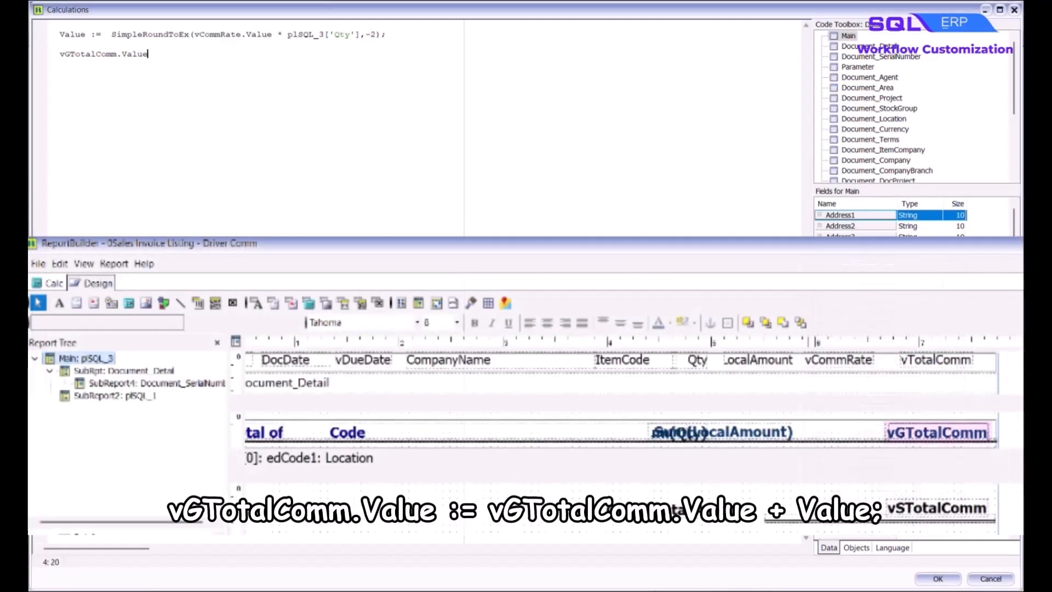
pyautogui.write(' := vGTotalComm.Value + Value')
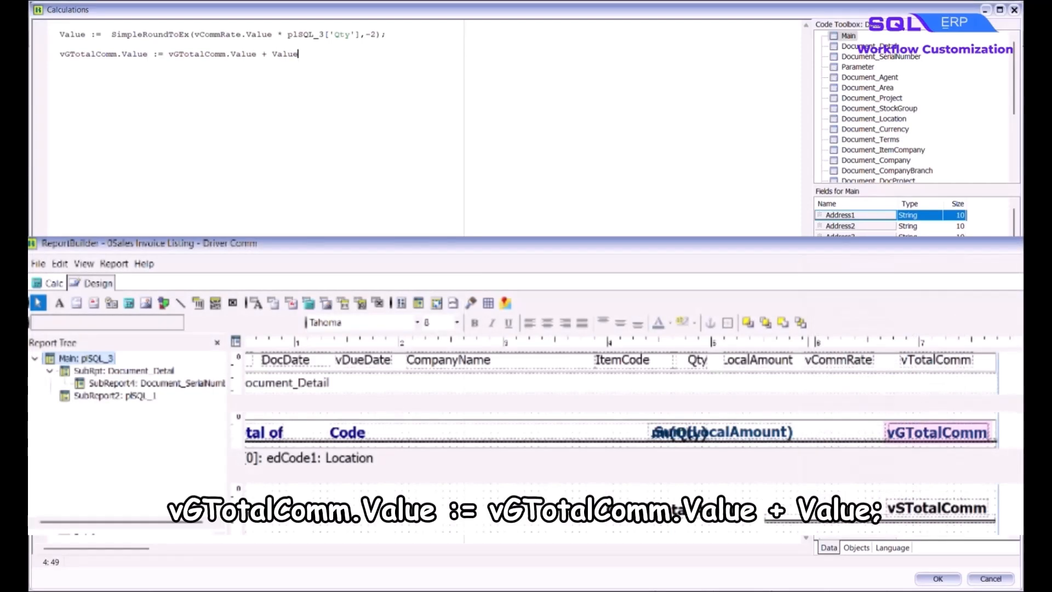
pyautogui.write(';')
# - Add the line vSTotalComm.Value := vSTotalComm.Value + Value; to the vTotalComm calculation and compile it
pyautogui.press('Return')
pyautogui.press('Return')
pyautogui.write('vS')
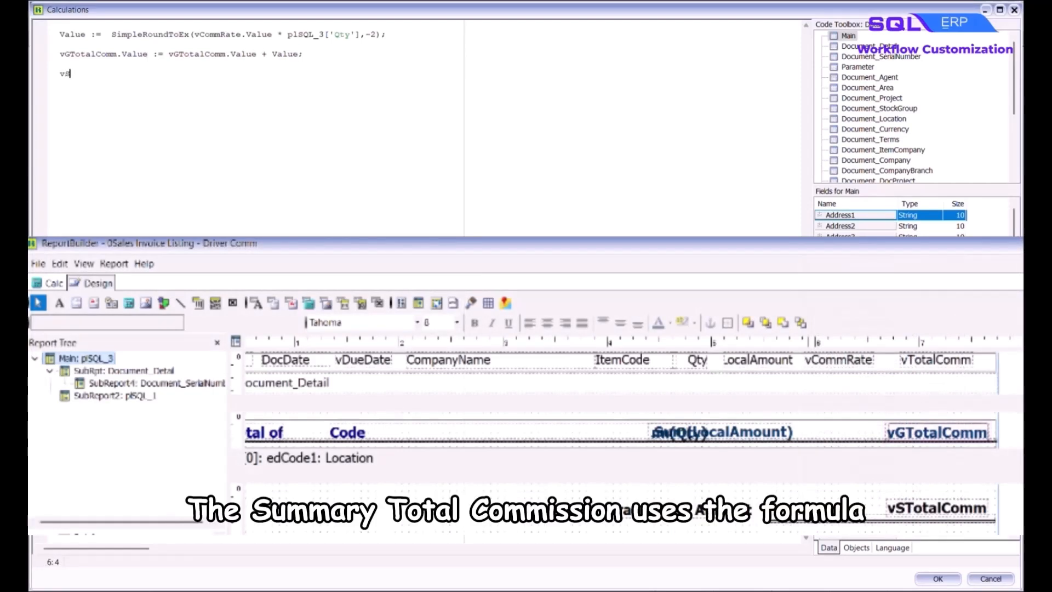
pyautogui.write('TotalComm.V')
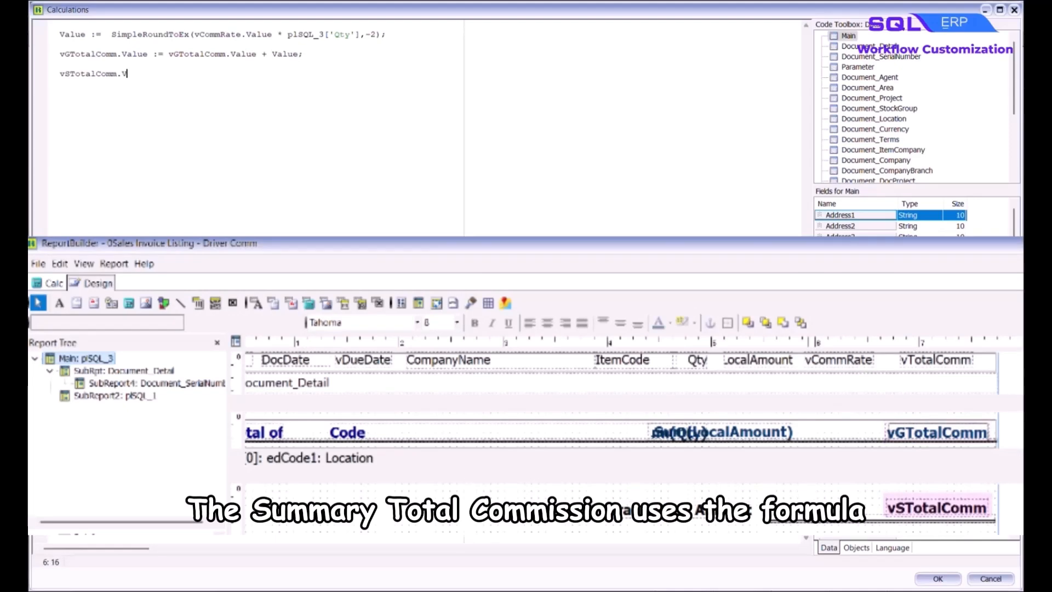
pyautogui.write('alue := vST')
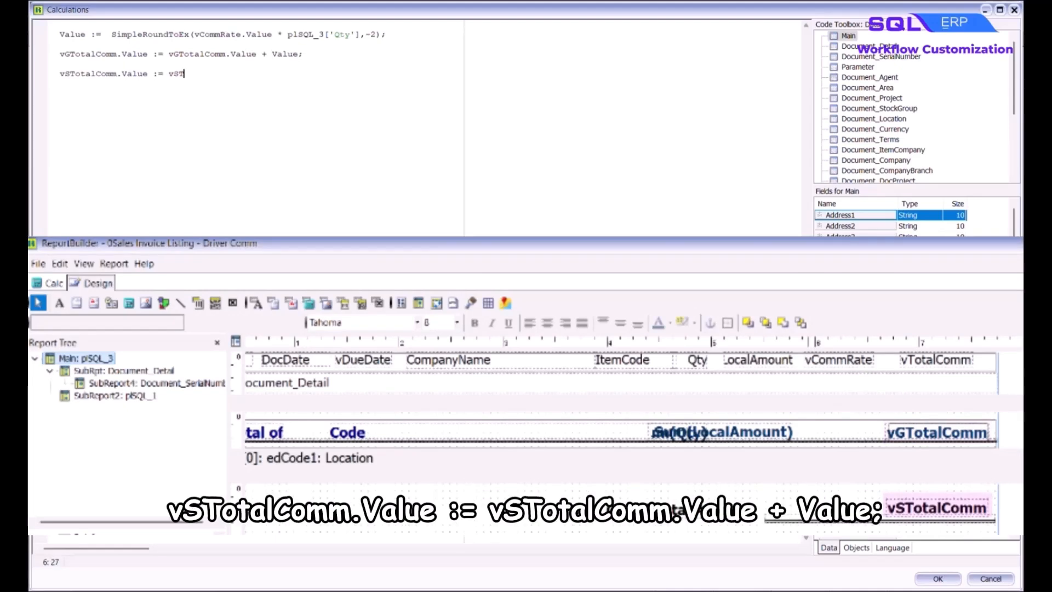
pyautogui.write('otalComm.Value + Value;')
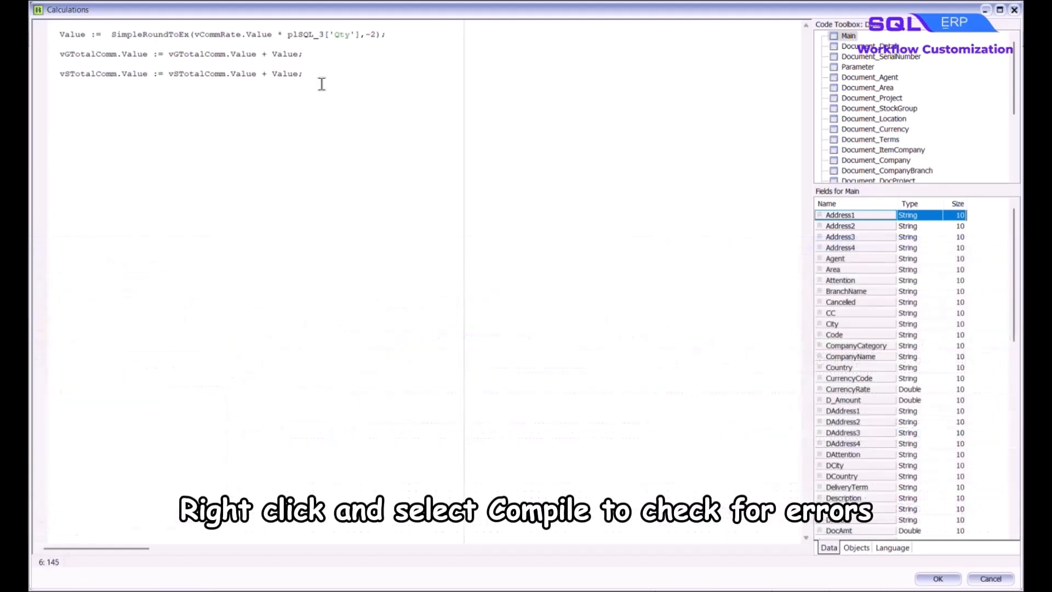
pyautogui.rightClick(323, 83)
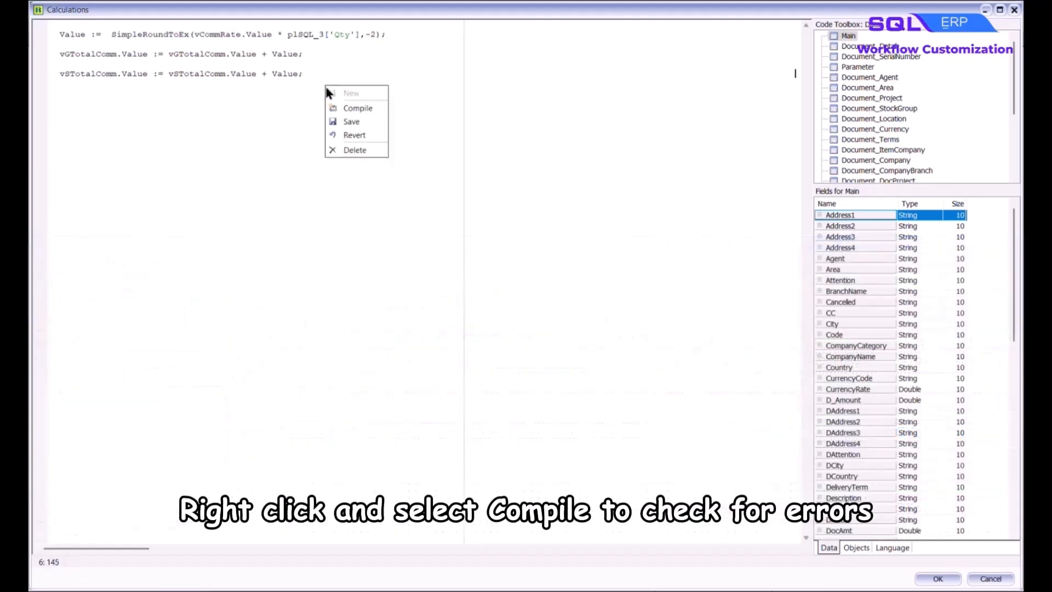
pyautogui.click(386, 109)
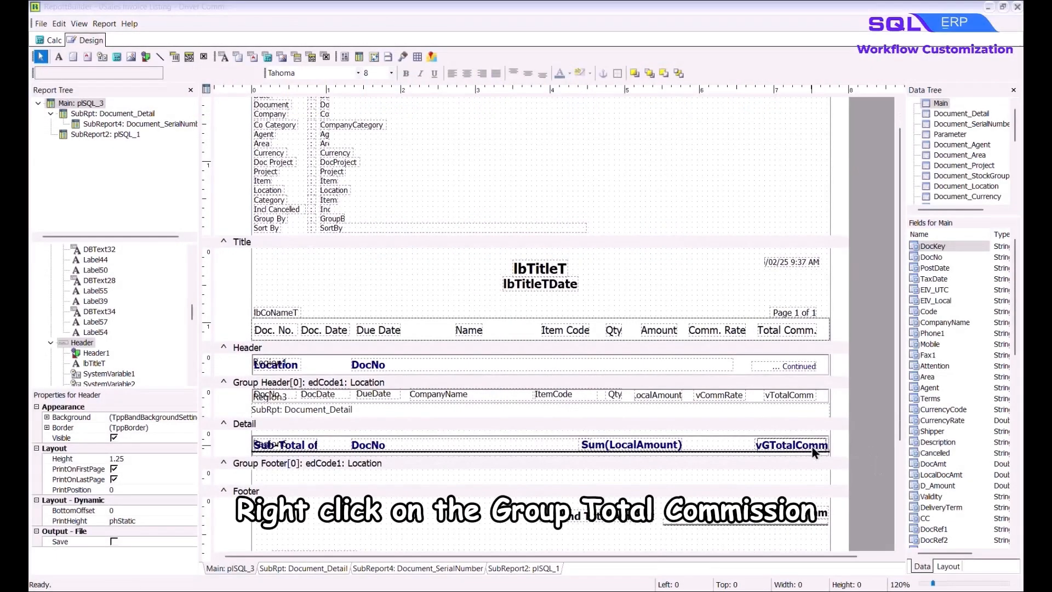
# - Set the timing of vGTotalComm to reset on GroupEnd for the group edCode1: Location, and save the report
pyautogui.rightClick(812, 446)
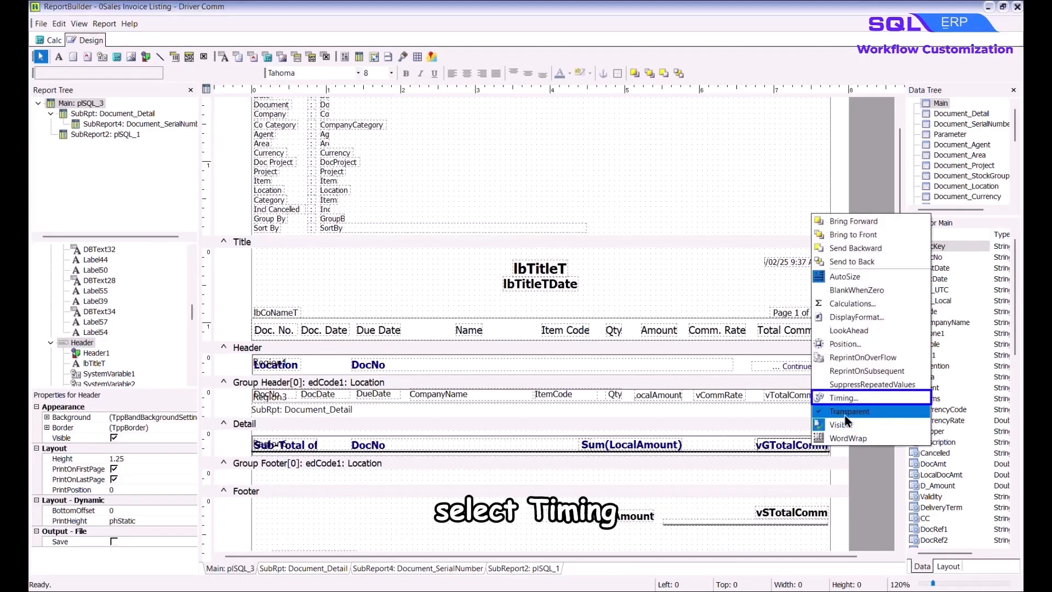
pyautogui.click(900, 397)
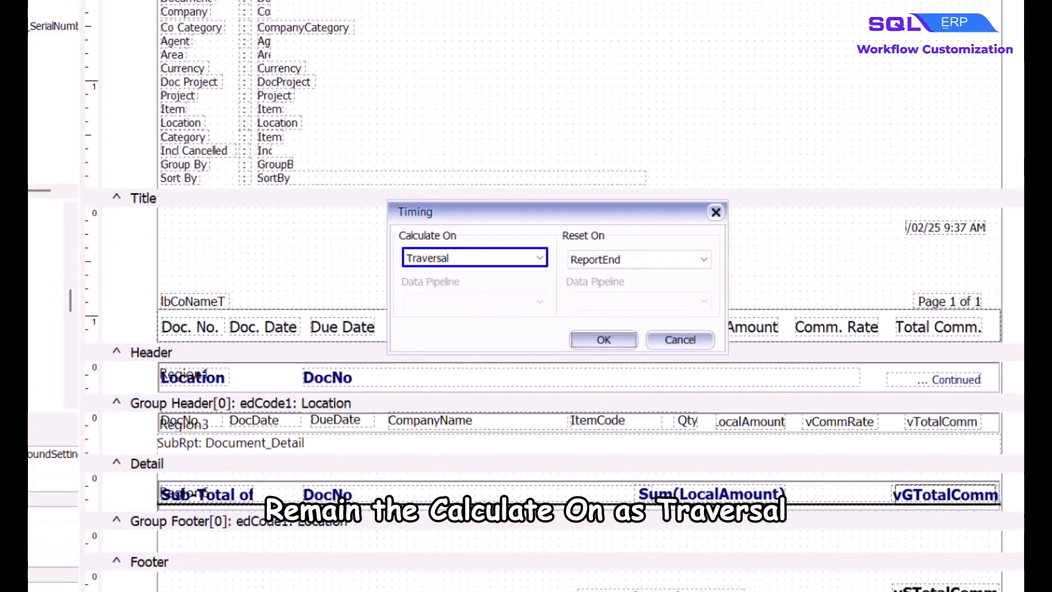
pyautogui.click(704, 256)
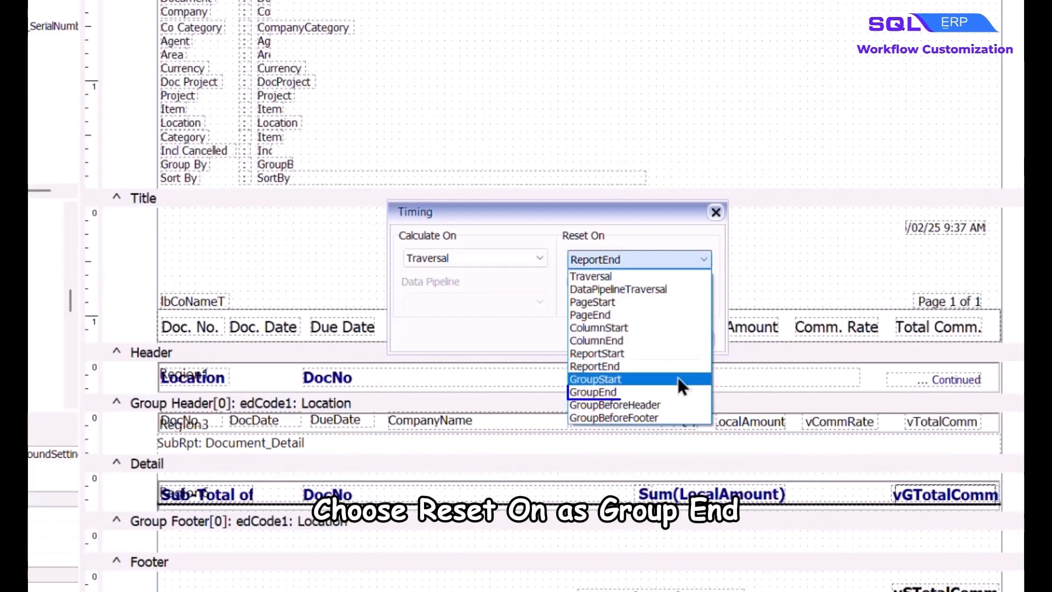
pyautogui.click(691, 392)
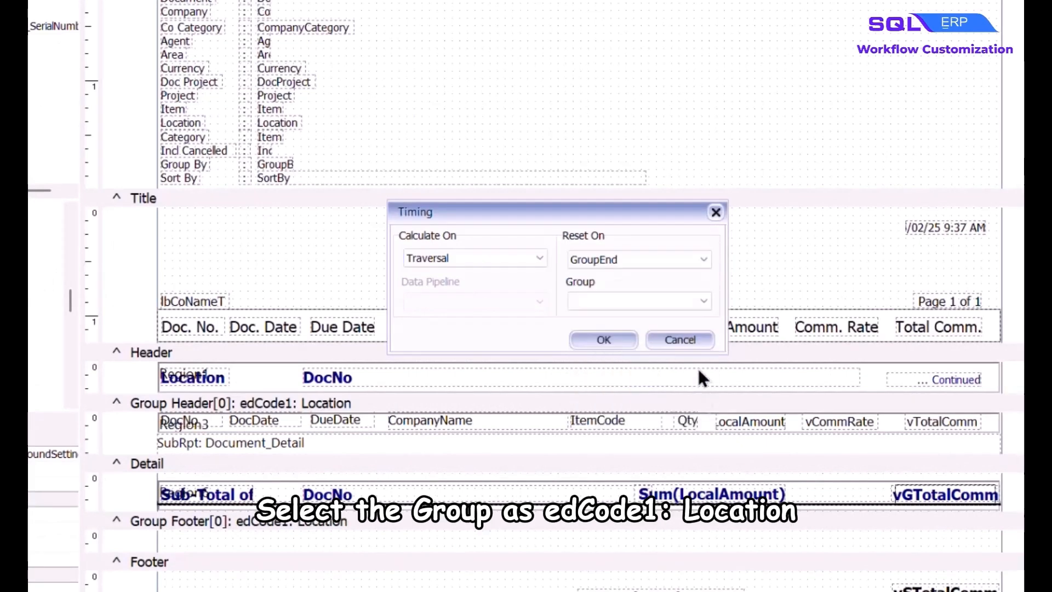
pyautogui.click(690, 306)
pyautogui.click(688, 317)
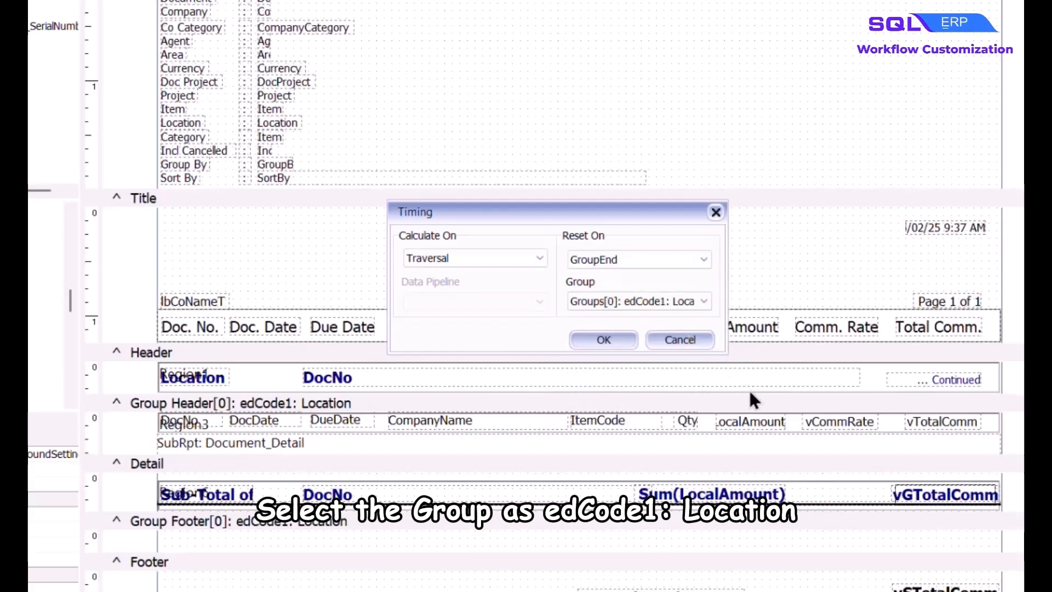
pyautogui.click(620, 340)
pyautogui.click(41, 23)
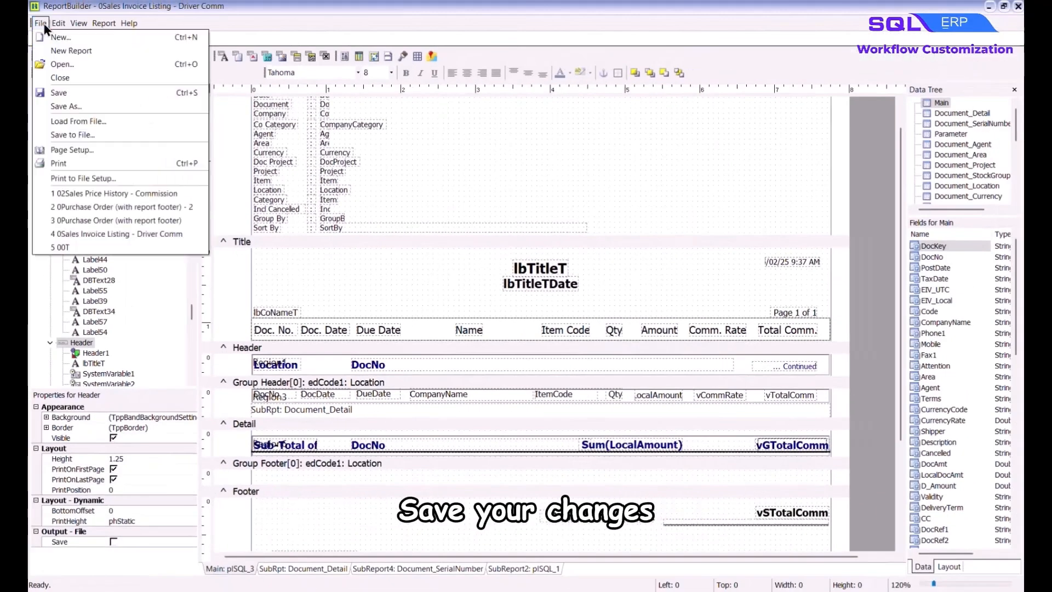
pyautogui.click(73, 99)
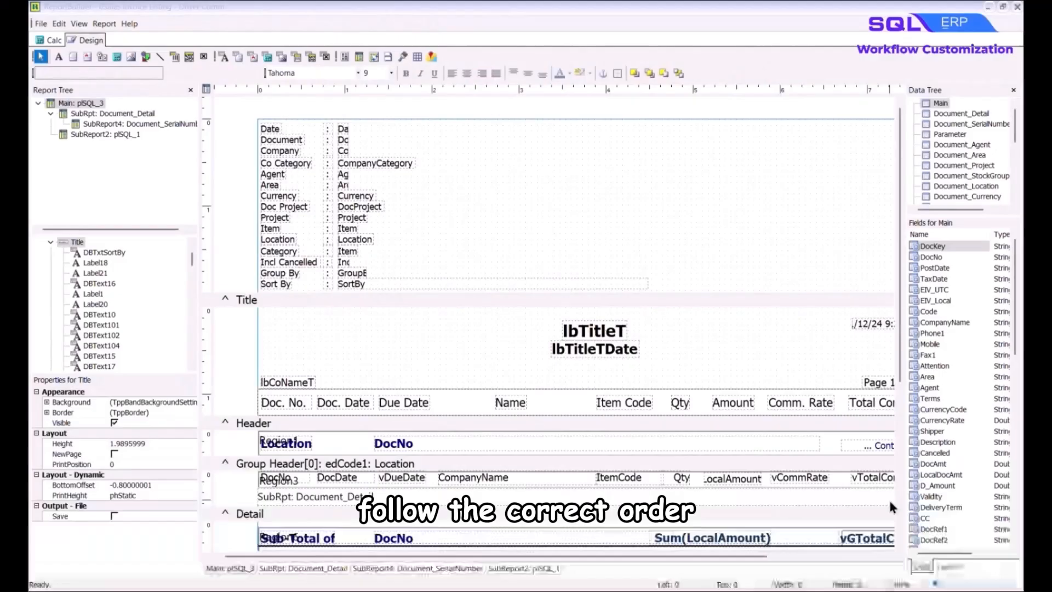
# - Open the calculation order settings from the Detail band and select the Detail report band
pyautogui.scroll(-3, 565, 437)
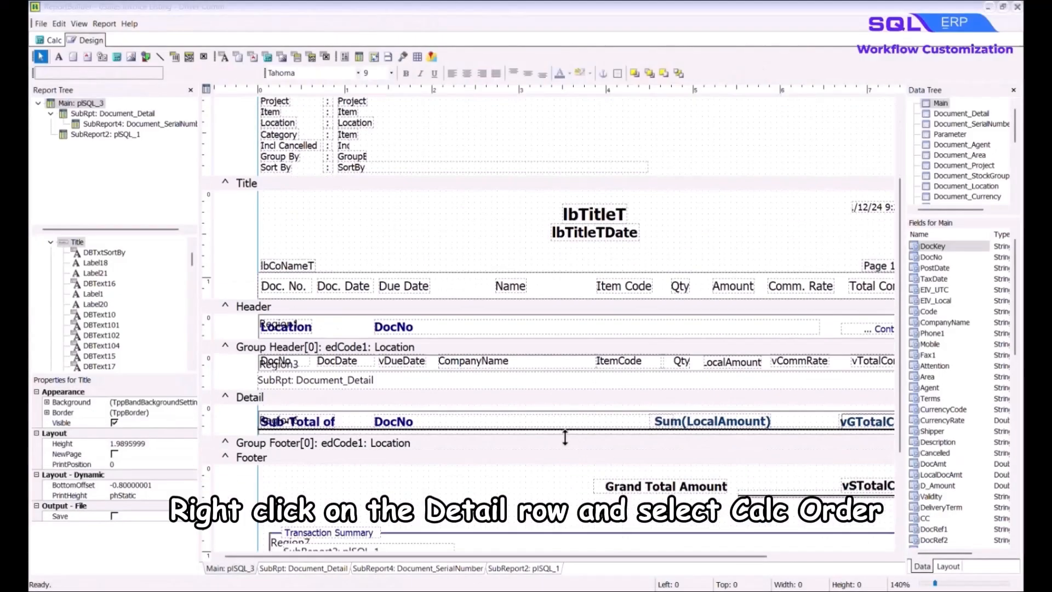
pyautogui.rightClick(382, 393)
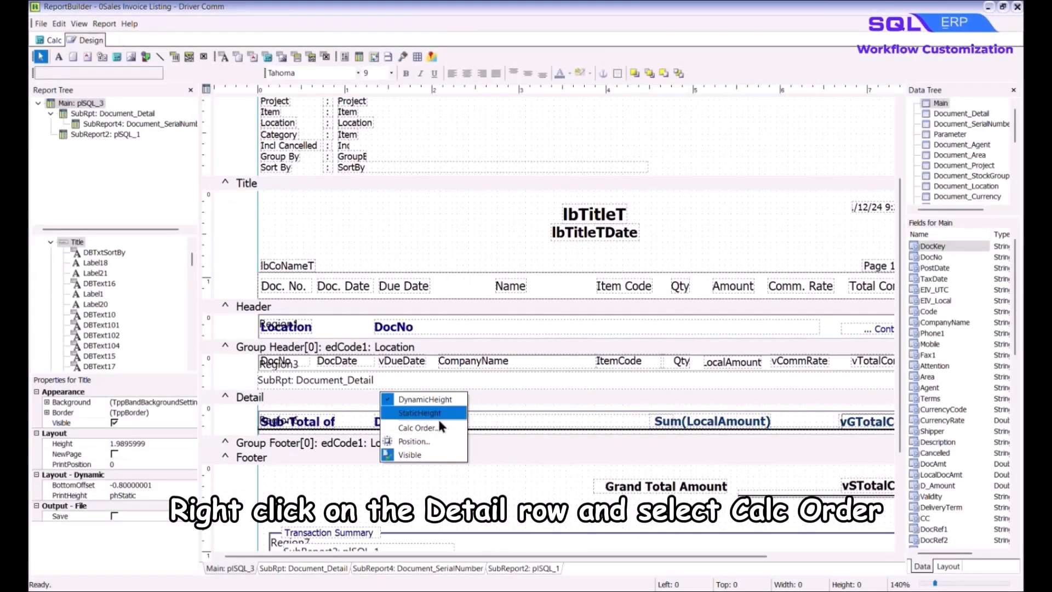
pyautogui.click(418, 428)
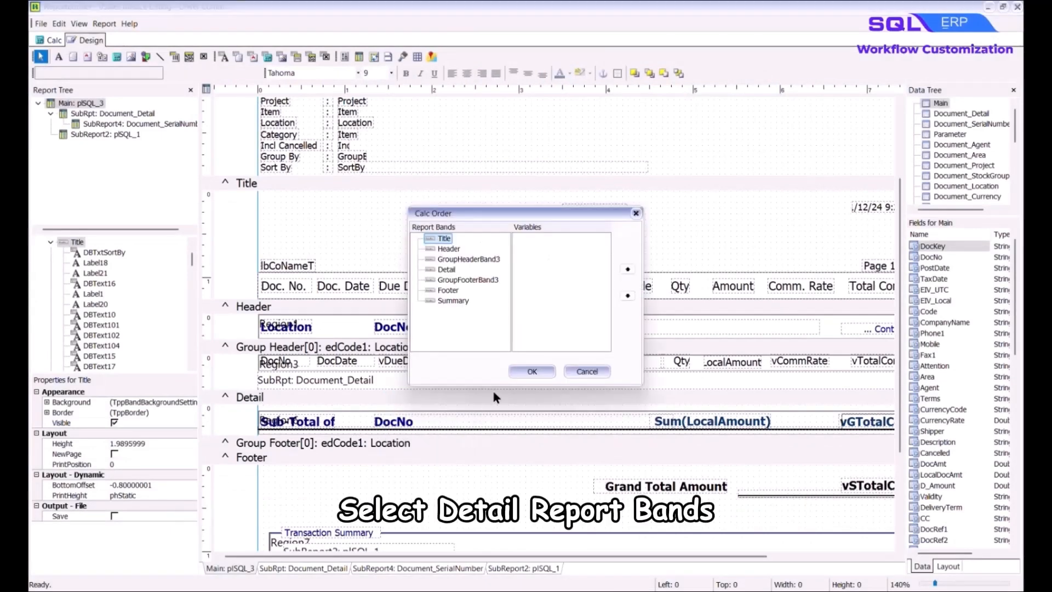
pyautogui.click(454, 269)
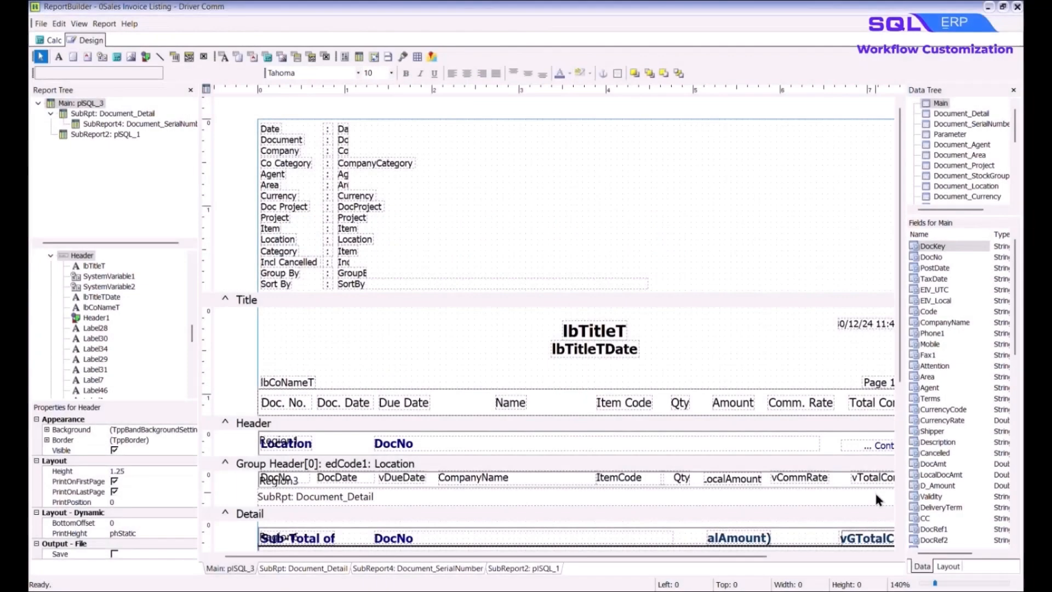
# - Insert a DBCalc in the group footer under Qty that sums Qty from plSQL_3, and save the report
pyautogui.scroll(-2, 875, 491)
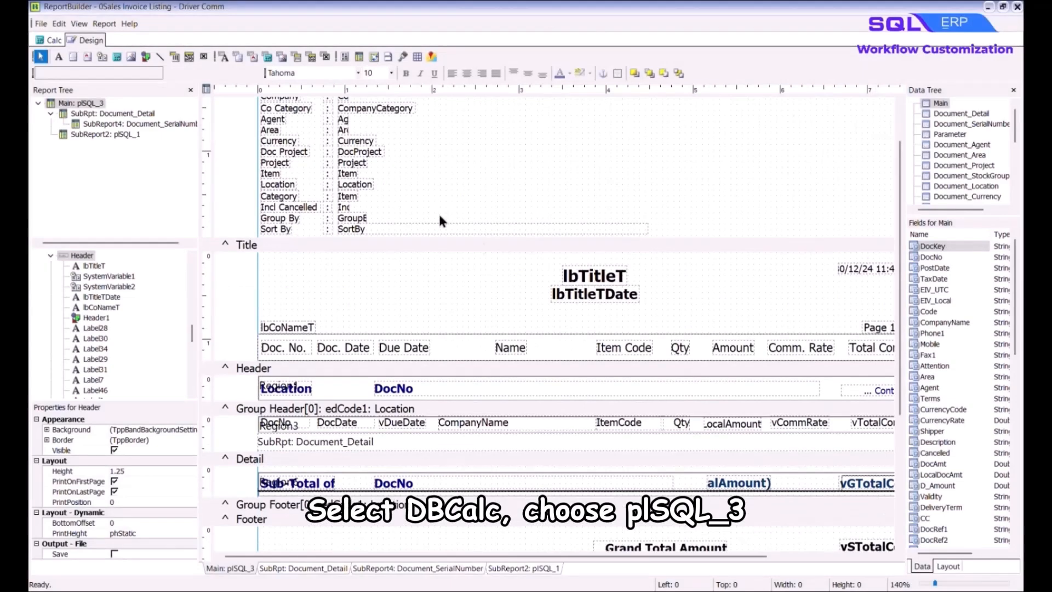
pyautogui.click(267, 56)
pyautogui.click(653, 481)
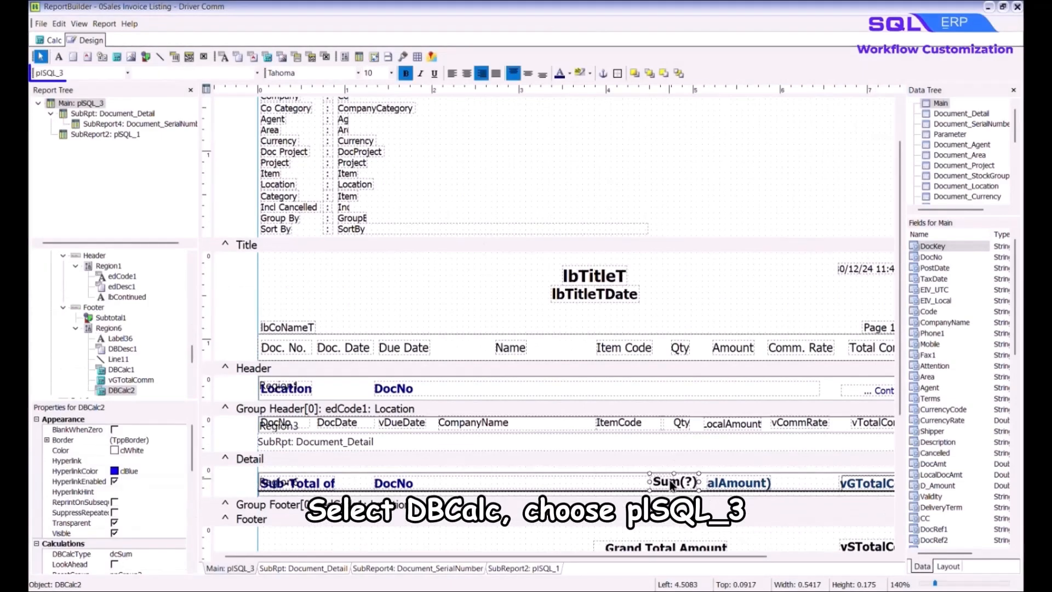
pyautogui.click(223, 72)
pyautogui.write('Qty')
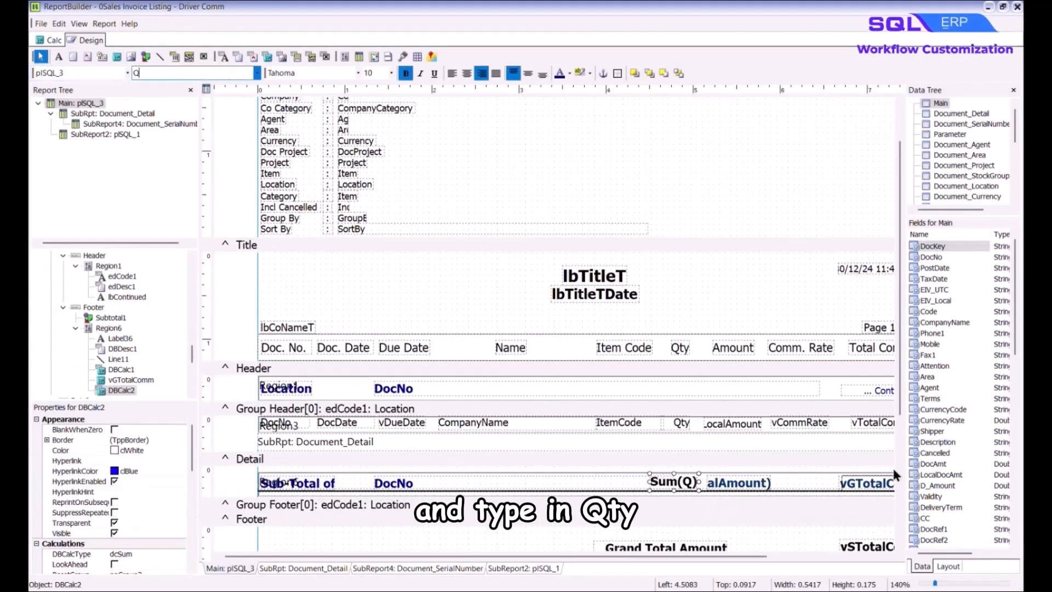
pyautogui.click(41, 24)
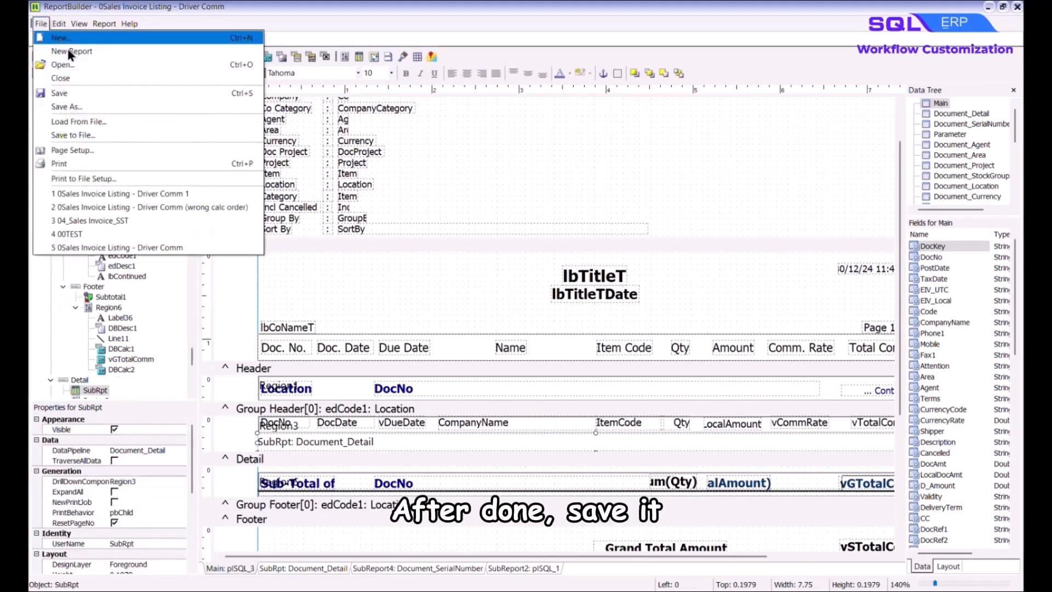
pyautogui.click(60, 96)
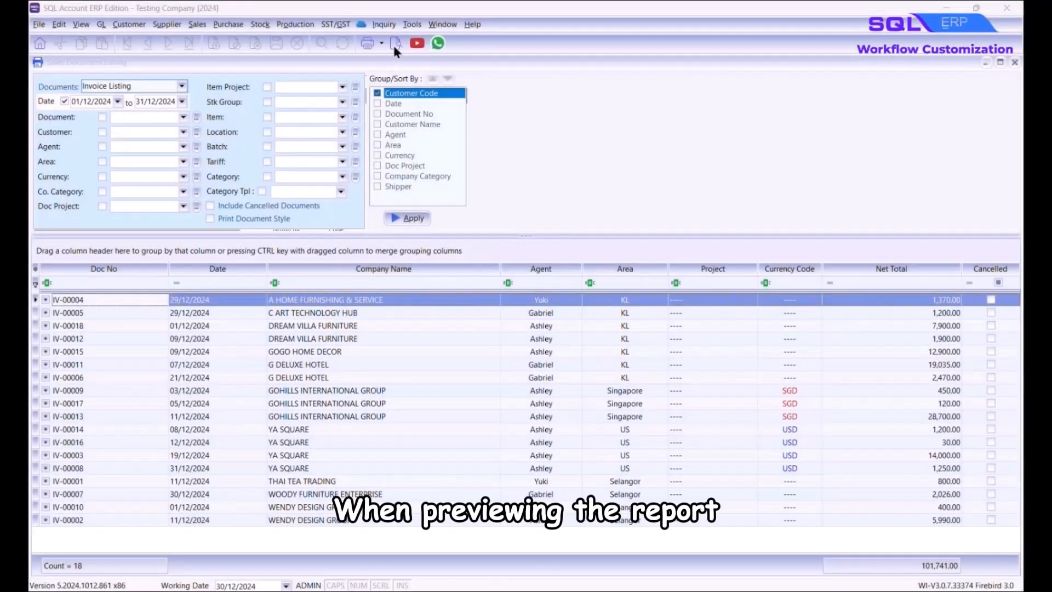
# - Preview the invoice listing in SQL Account with the 0Sales Invoice Listing - Driver Comm report
pyautogui.click(395, 44)
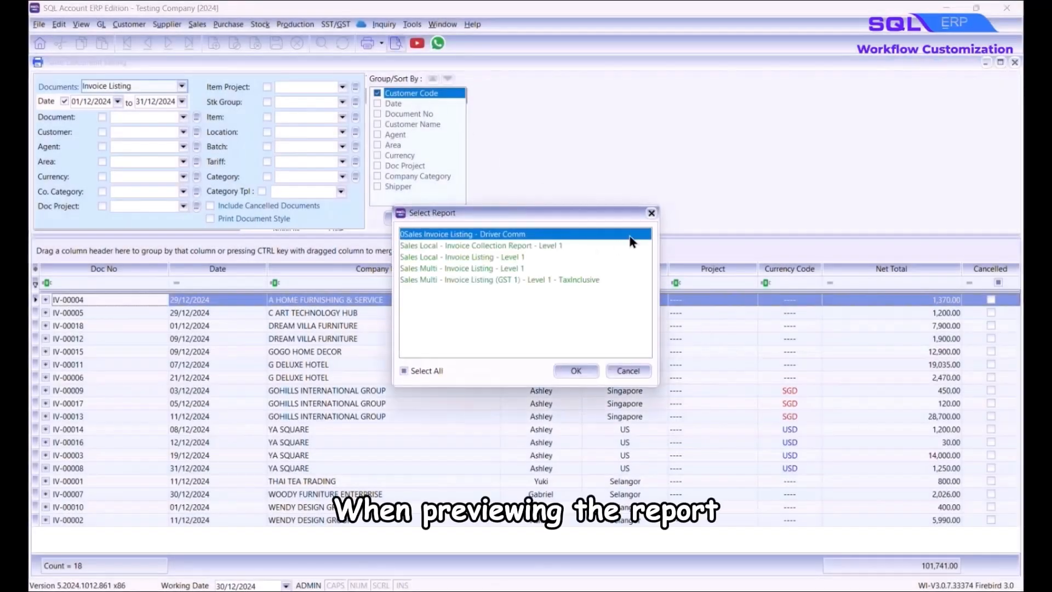
pyautogui.click(596, 372)
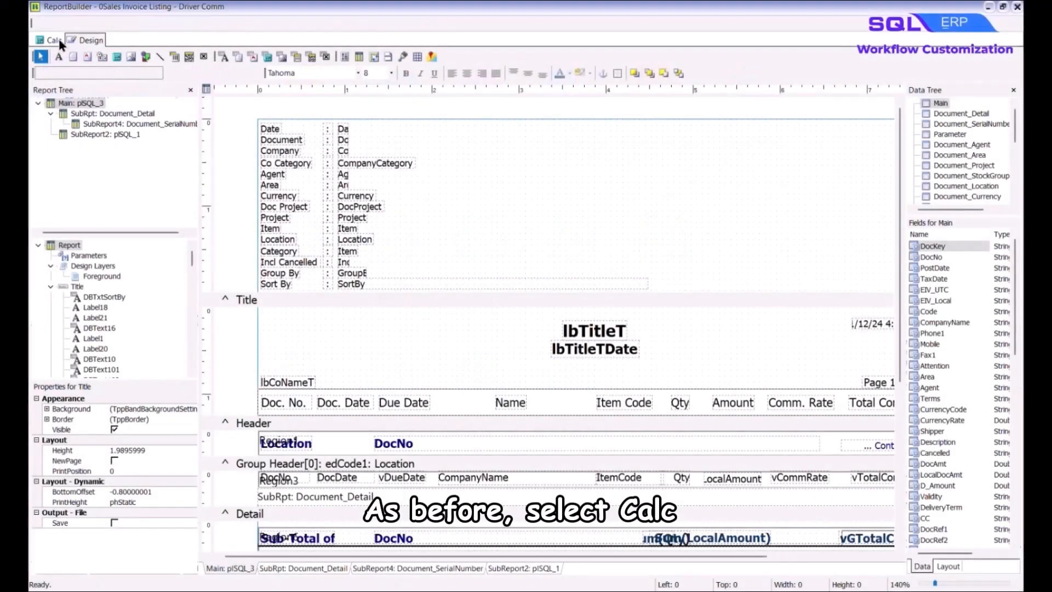
# - Add SQL_4 to the String variables in the report's global variable declarations
pyautogui.click(51, 40)
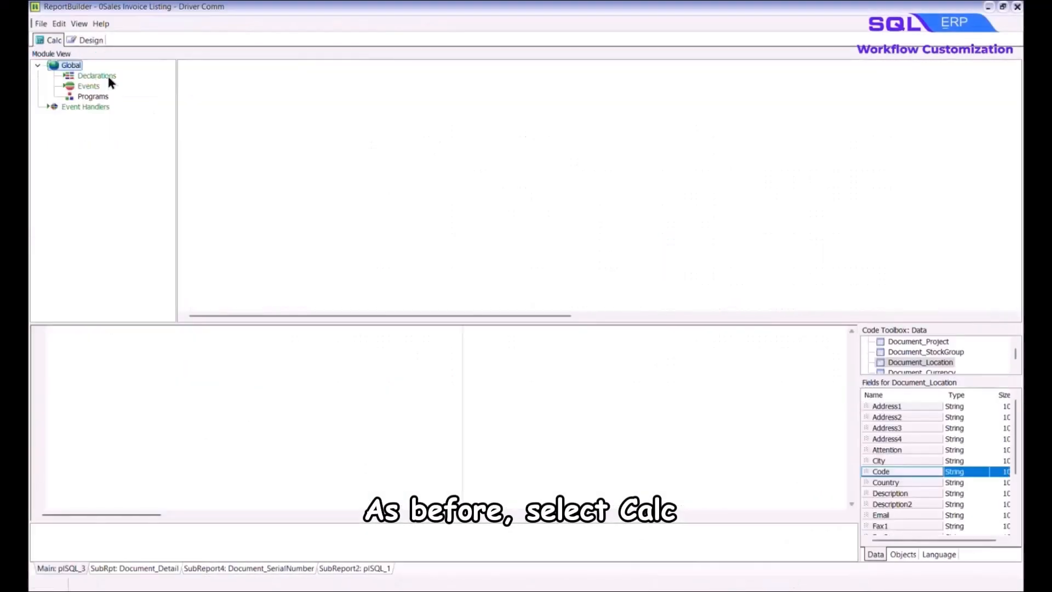
pyautogui.click(107, 75)
pyautogui.write(', SQL_4')
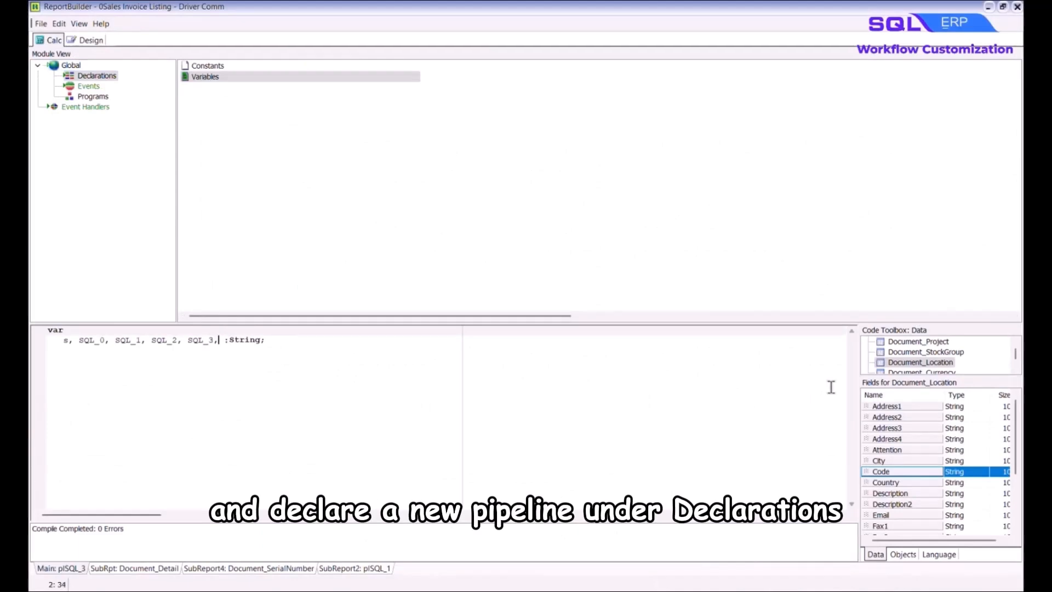
pyautogui.click(831, 387)
# - In the global OnCreate event, add SQL_4 := 'SELECT * FROM Document_Location'; after the SQL_3 query
pyautogui.click(87, 86)
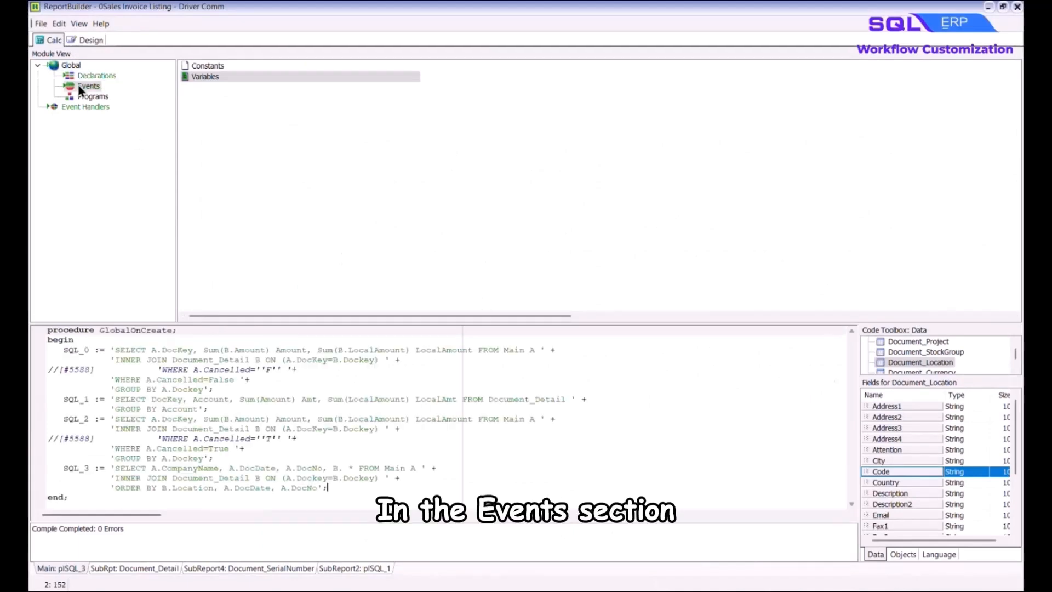
pyautogui.click(331, 488)
pyautogui.press('Return')
pyautogui.press('BackSpace')
pyautogui.write("SQL_4 := 'SELECT * FROM Document_Location';")
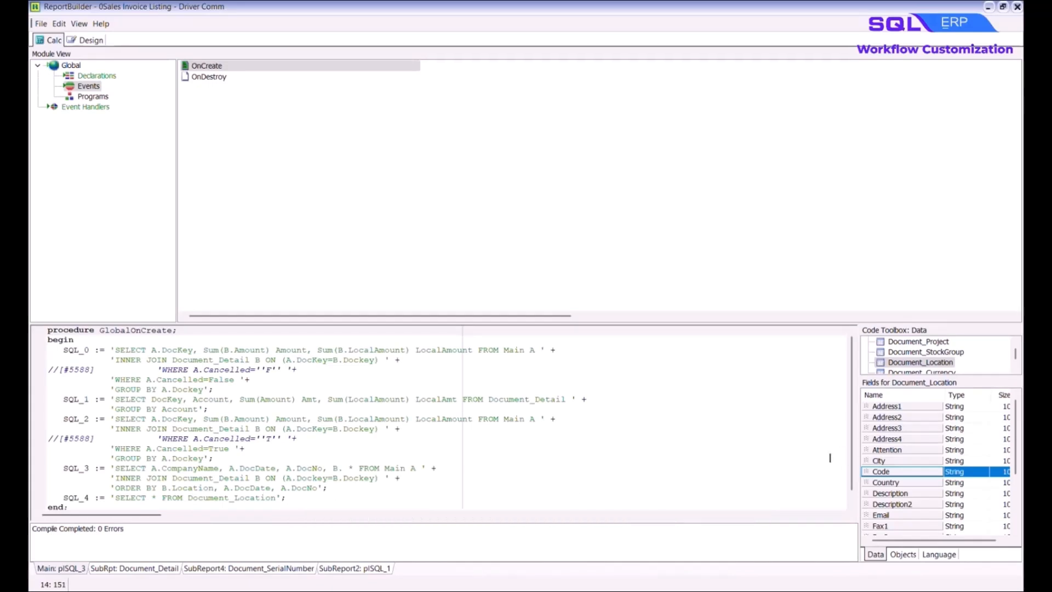
# - In the ReportBeforePrint procedure, add LocalSQL_SELECT(plSQL_4, SQL_4, 'Code'); below the plSQL_3 line
pyautogui.click(86, 107)
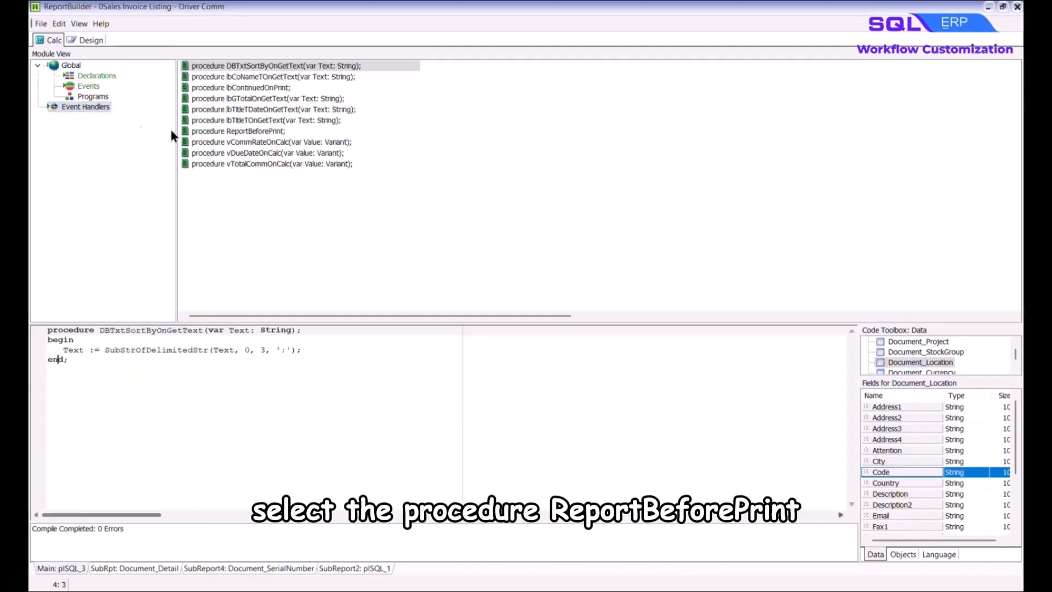
pyautogui.click(357, 130)
pyautogui.scroll(-6, 274, 452)
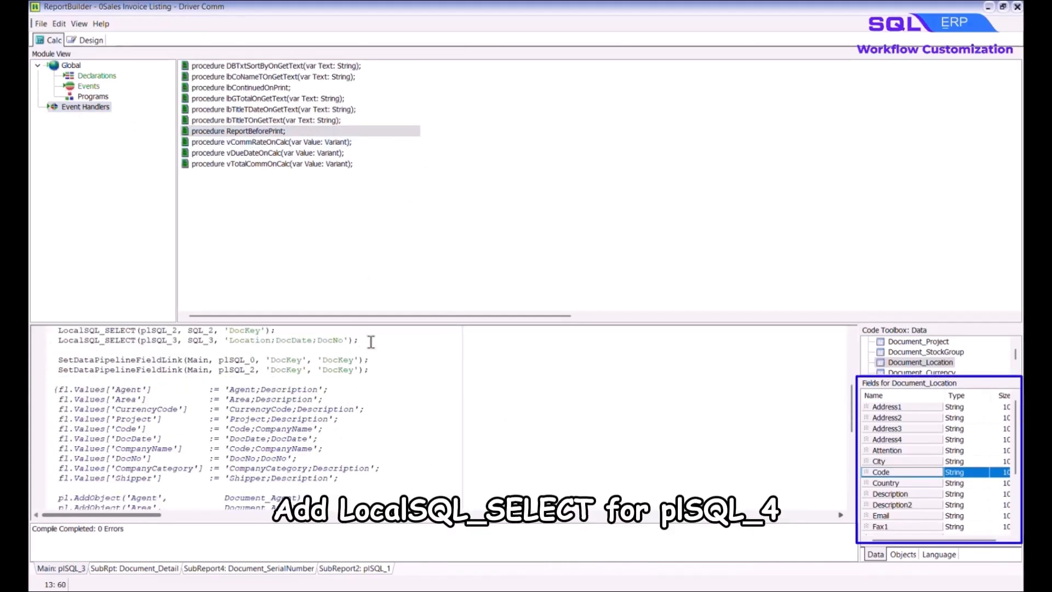
pyautogui.press('Return')
pyautogui.write('LocalSQL_S')
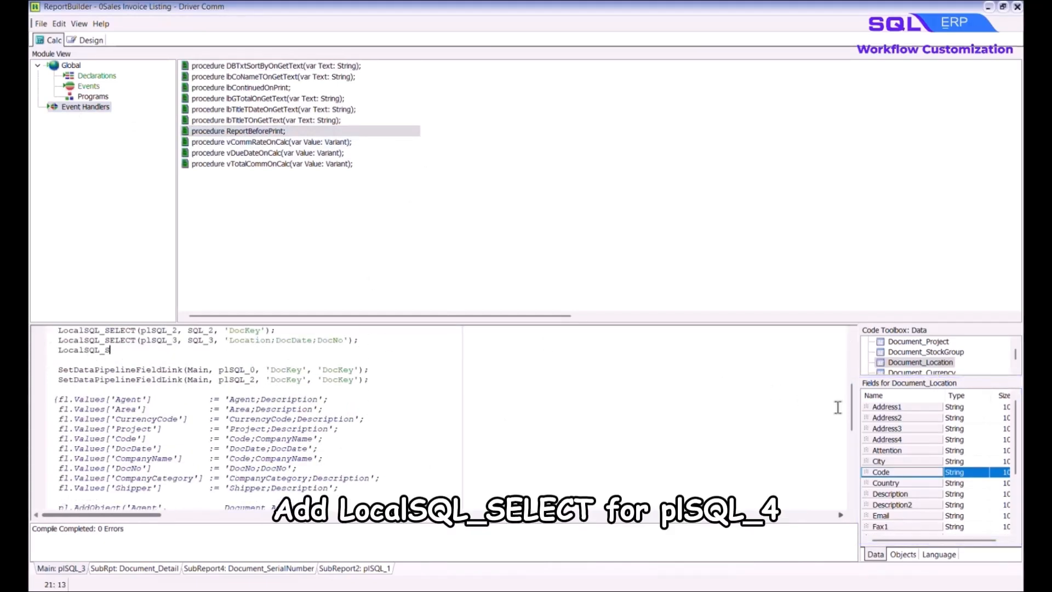
pyautogui.write("ELECT(plSQL_4, SQL_4, 'Code');")
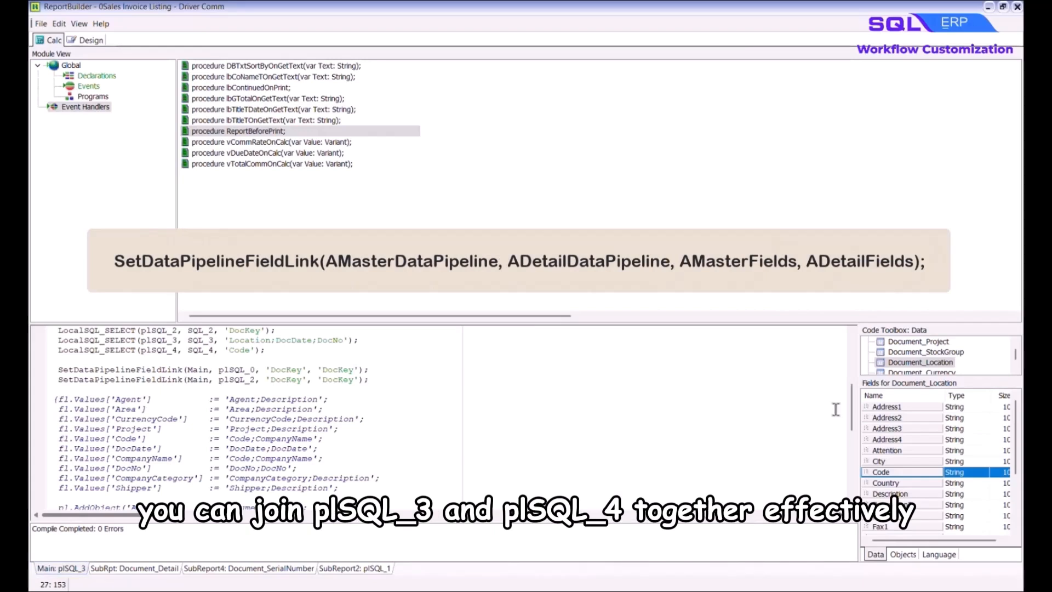
# - Link the two pipelines by adding SetDataPipelineFieldLink(plSQL_3, plSQL_4, 'Location', 'Code'); below the existing field links in ReportBeforePrint
pyautogui.click(372, 379)
pyautogui.press('Return')
pyautogui.write('Se')
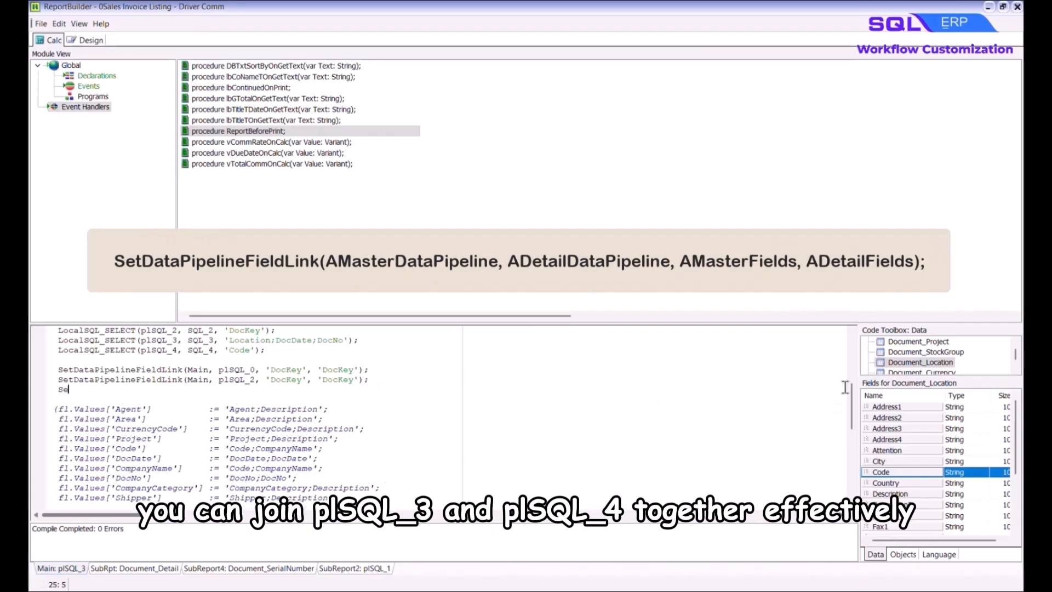
pyautogui.write('tDataPipelineField')
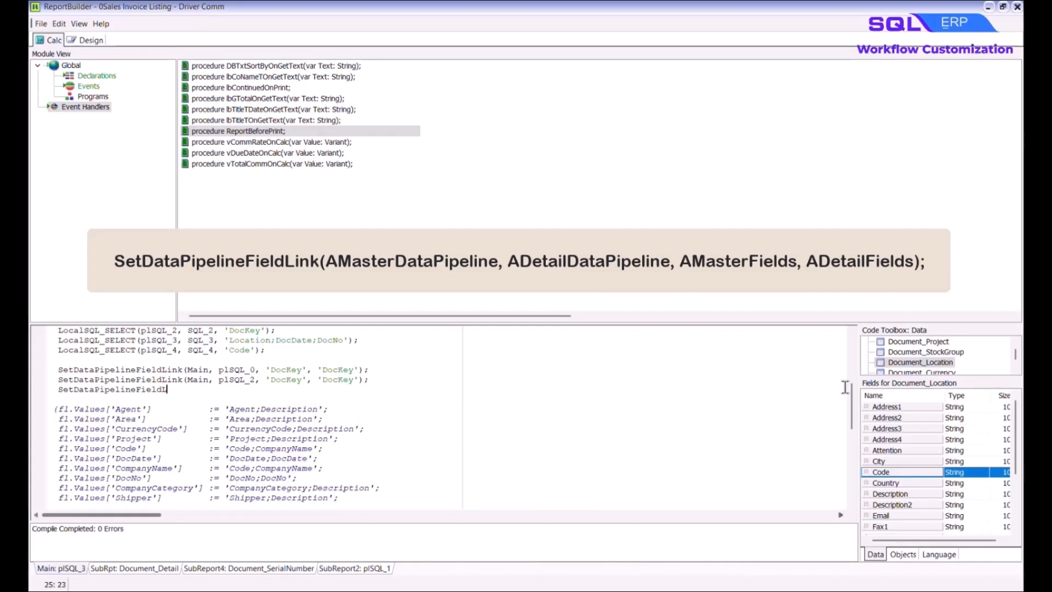
pyautogui.write('Link(plSQL')
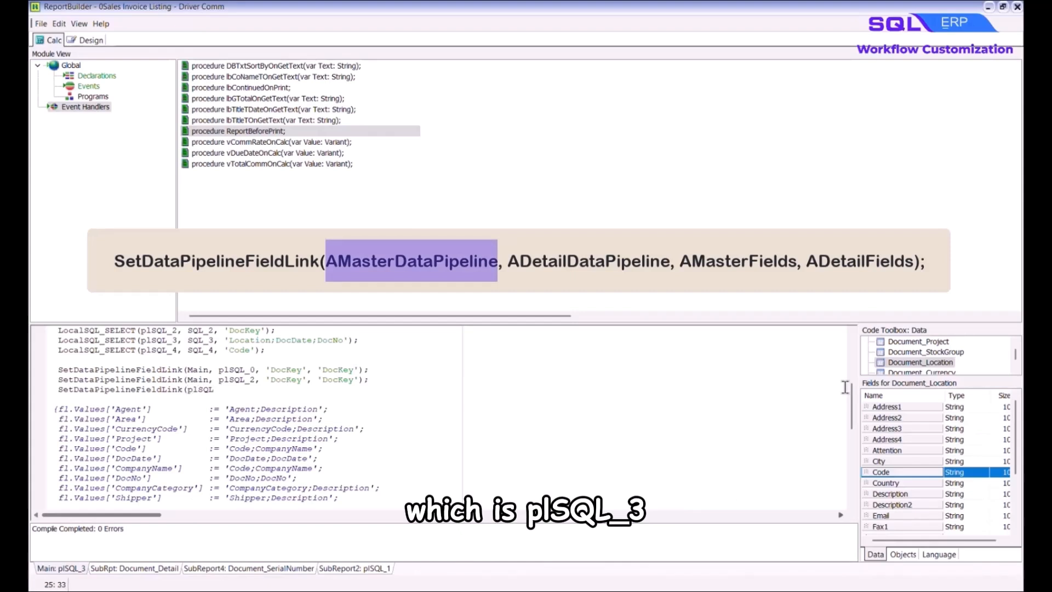
pyautogui.write('_3, ')
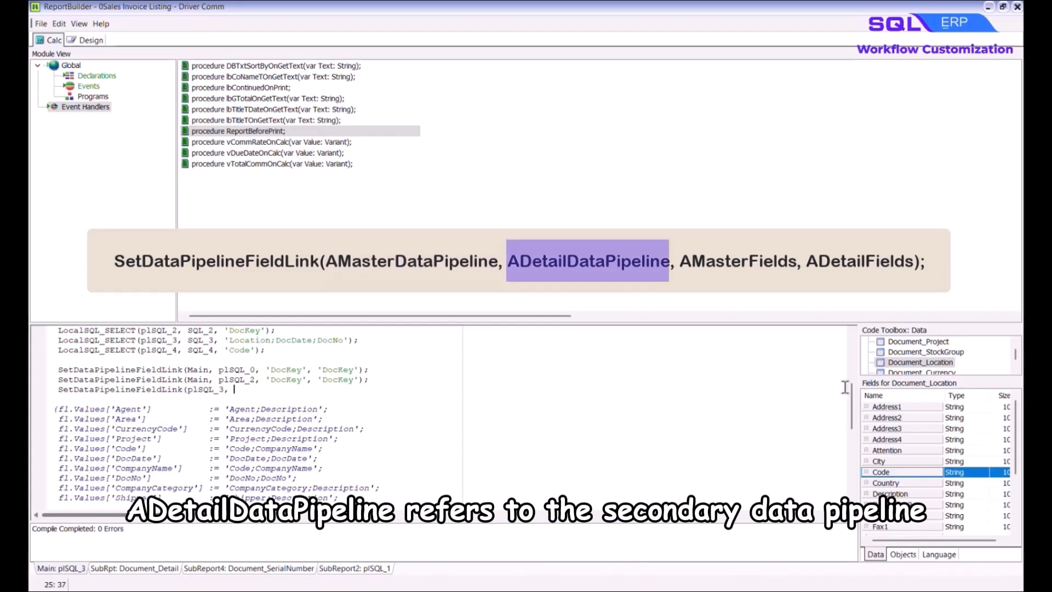
pyautogui.write('plSQ')
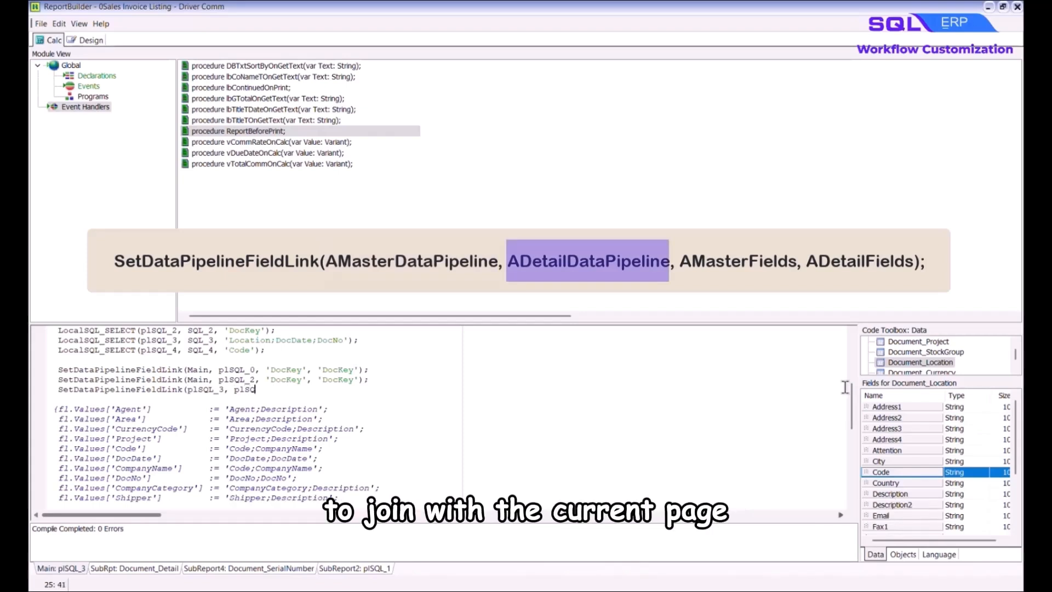
pyautogui.write('L_4,')
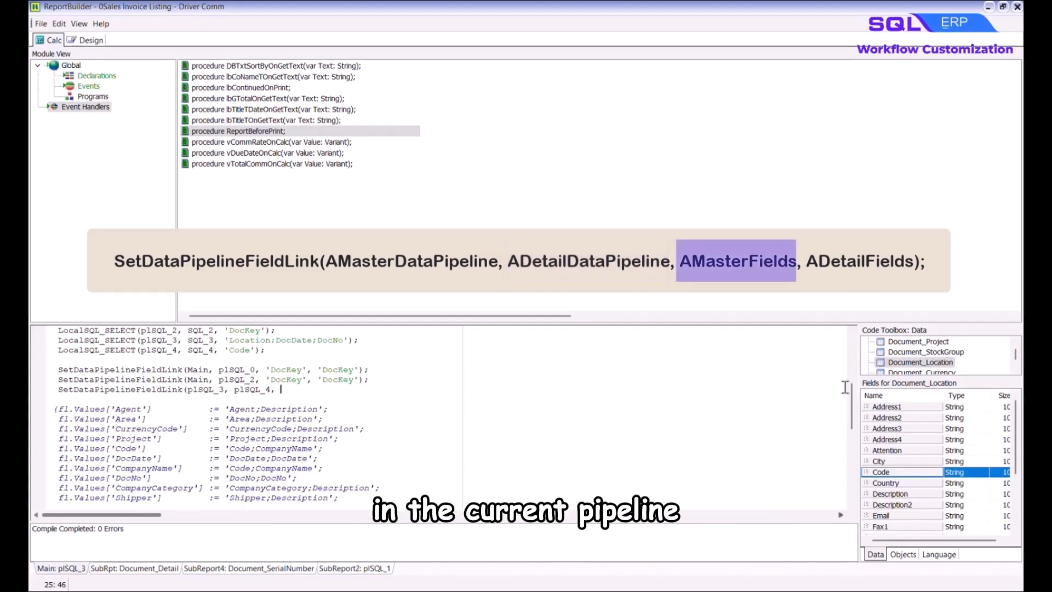
pyautogui.write("'Location',")
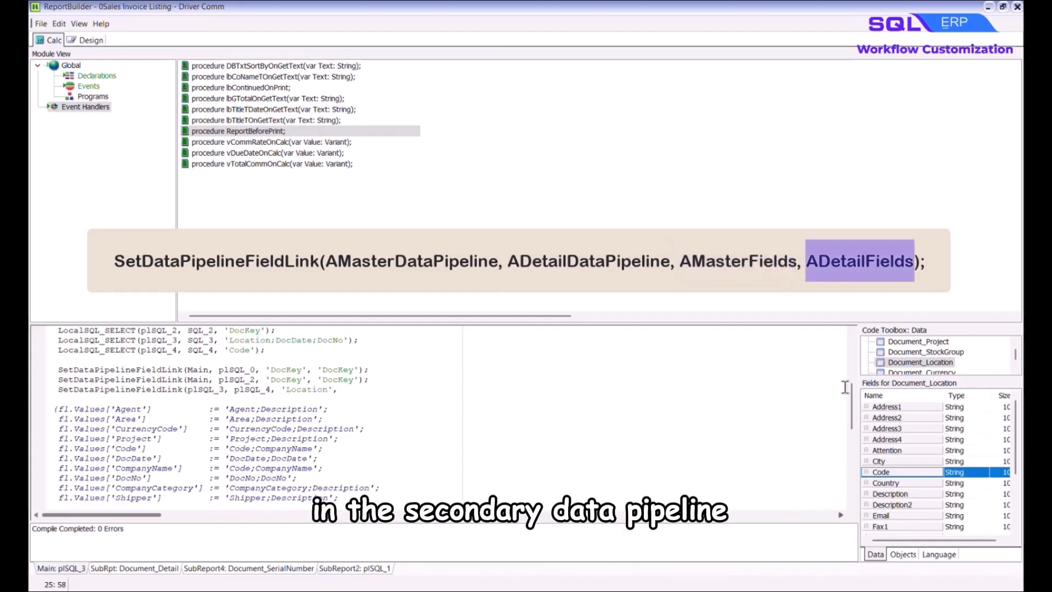
pyautogui.write("'Code")
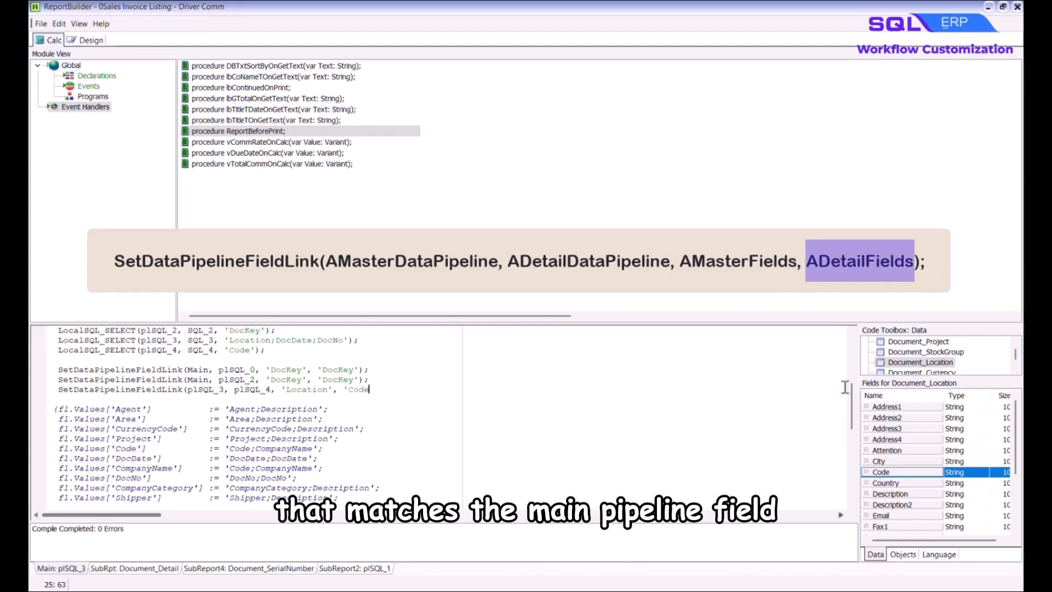
pyautogui.write("');")
pyautogui.click(844, 400)
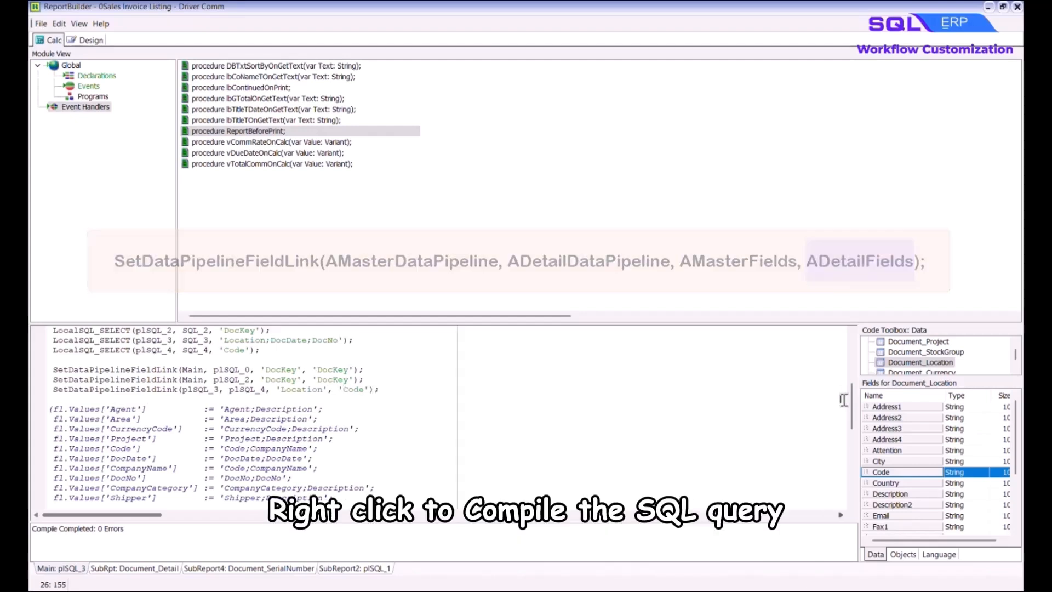
# - Compile the ReportBeforePrint procedure and save the report
pyautogui.rightClick(400, 407)
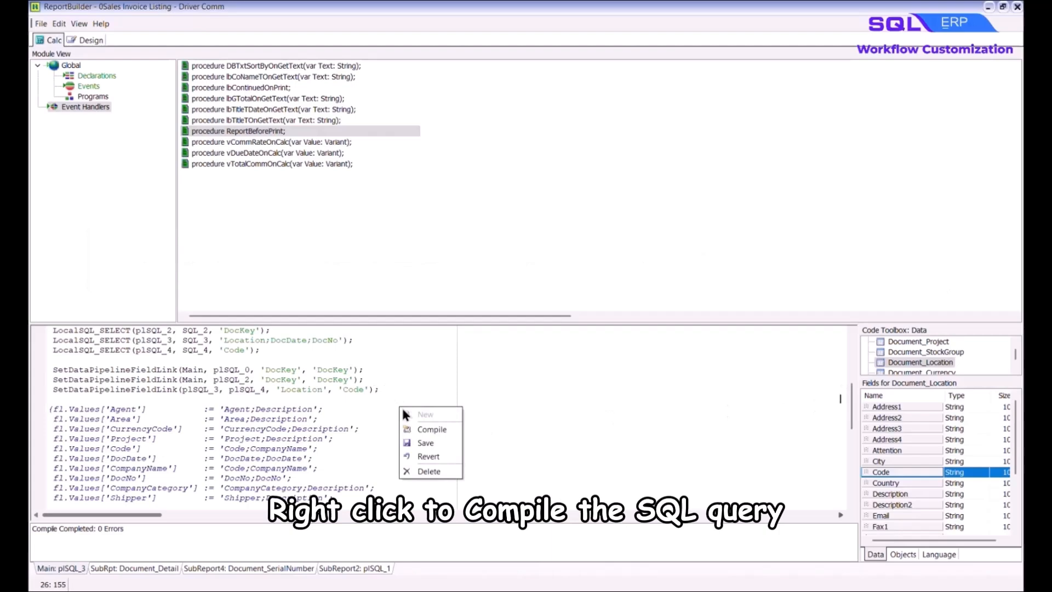
pyautogui.click(456, 429)
pyautogui.click(39, 24)
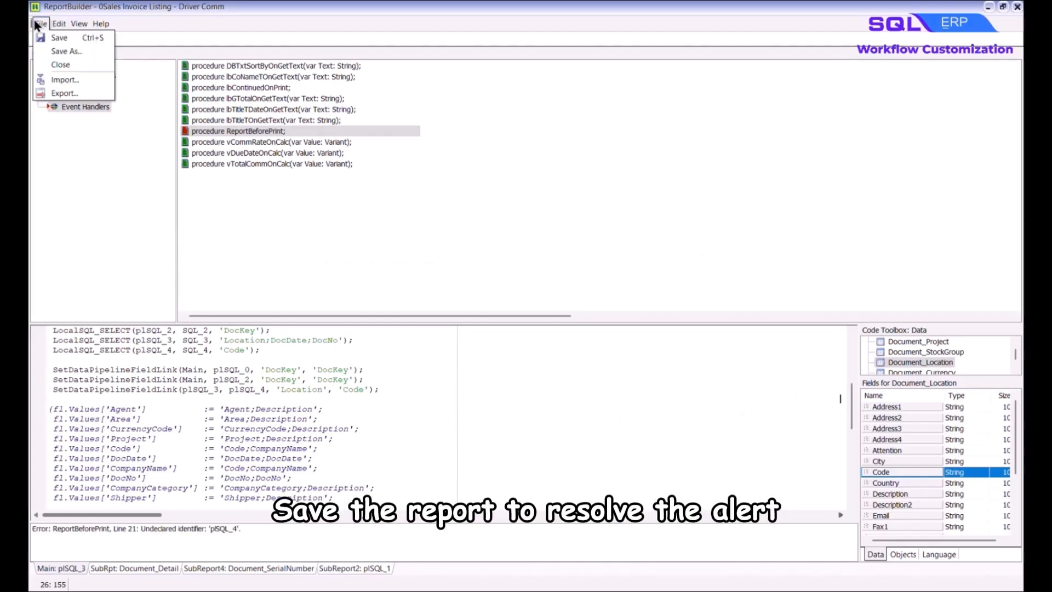
pyautogui.click(88, 38)
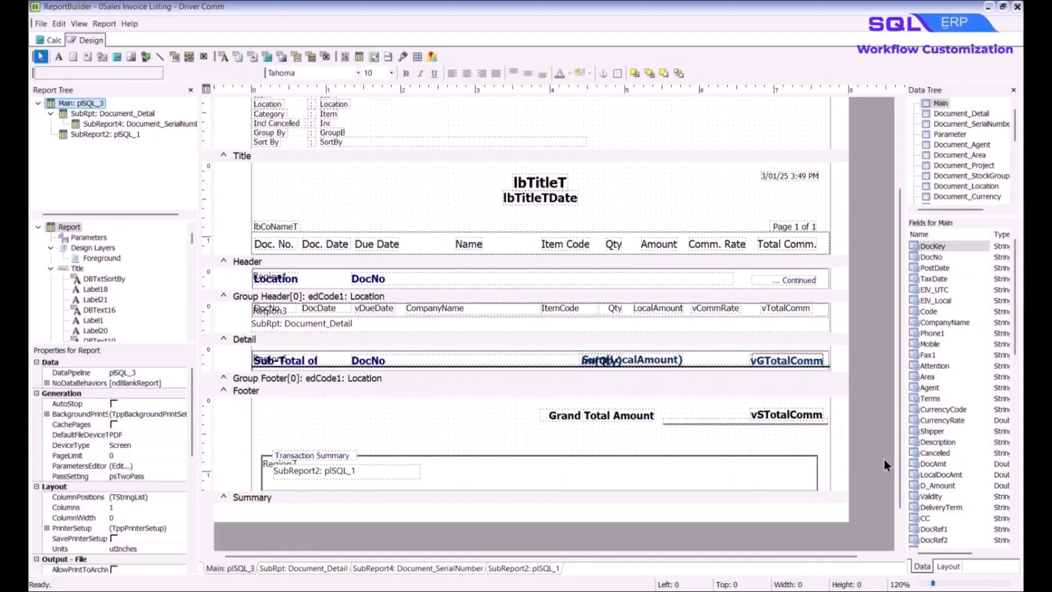
# - Set the description field beside Location in the group header to data pipeline plSQL_4 and data field Description
pyautogui.click(623, 275)
pyautogui.click(127, 73)
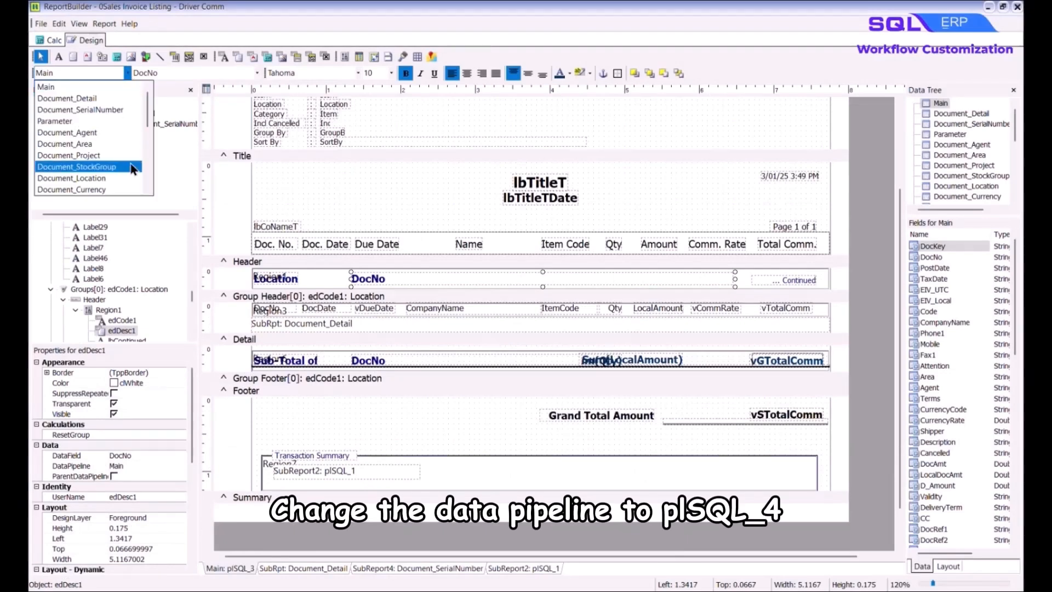
pyautogui.scroll(-4, 127, 162)
pyautogui.scroll(-1, 127, 162)
pyautogui.click(118, 187)
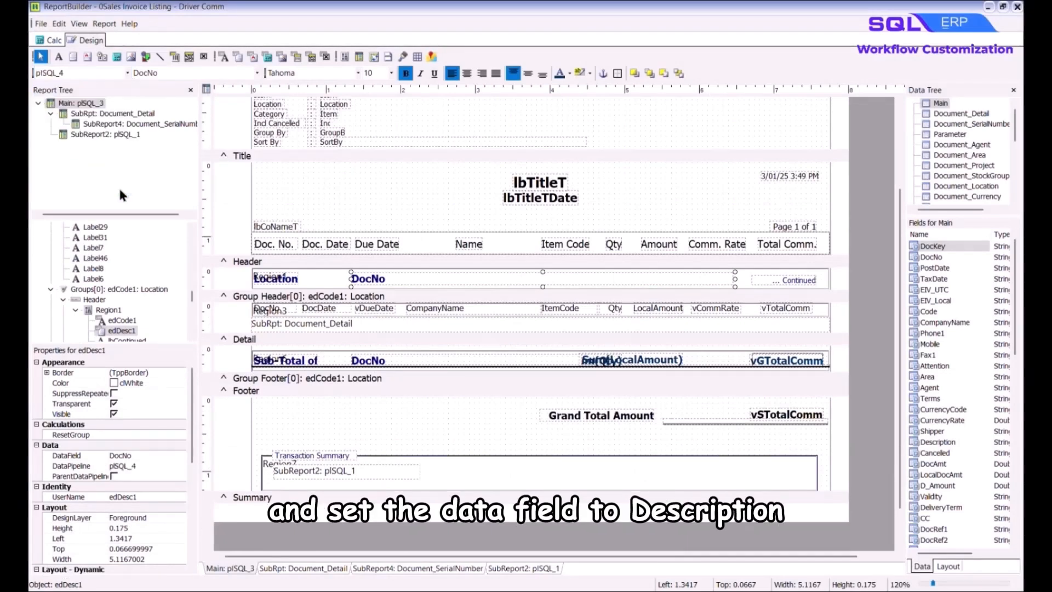
pyautogui.write('Description')
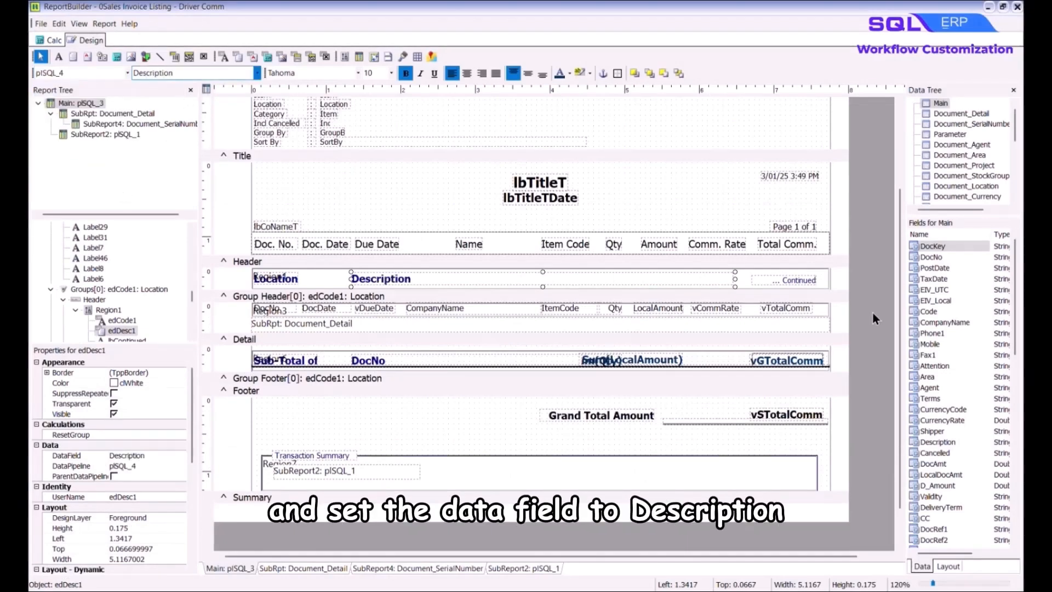
# - Set the field beside Sub-Total of in the group footer to plSQL_4 and Description, and save the report
pyautogui.click(600, 362)
pyautogui.click(127, 73)
pyautogui.scroll(-5, 124, 164)
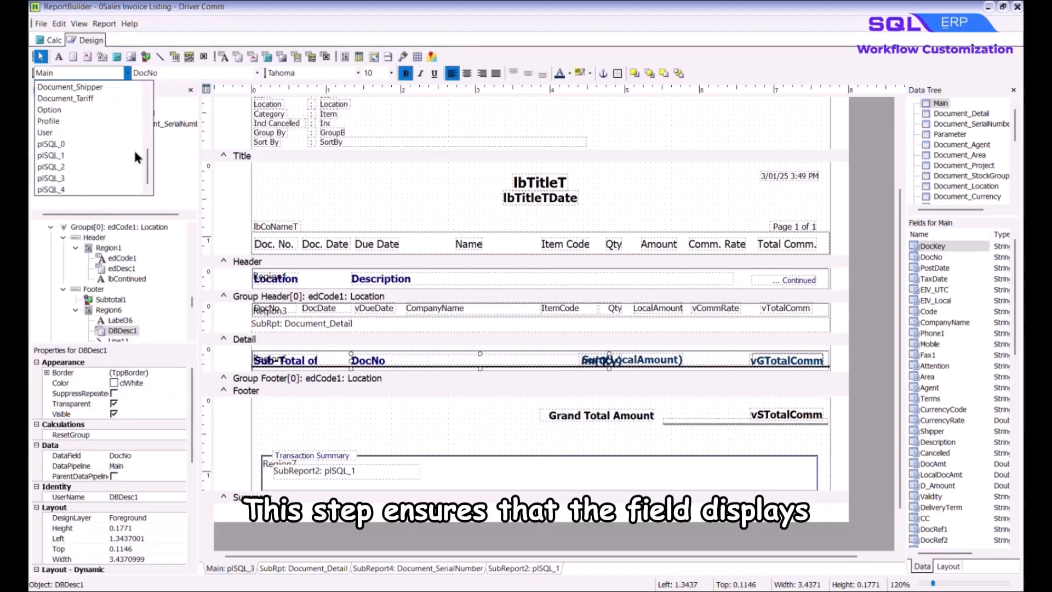
pyautogui.click(123, 189)
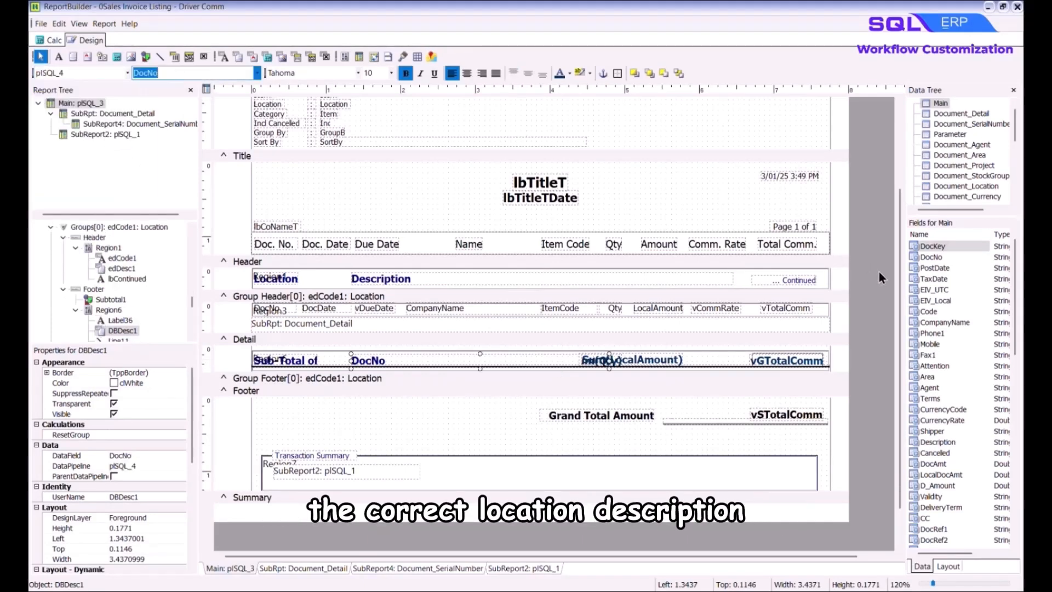
pyautogui.write('Description')
pyautogui.press('Return')
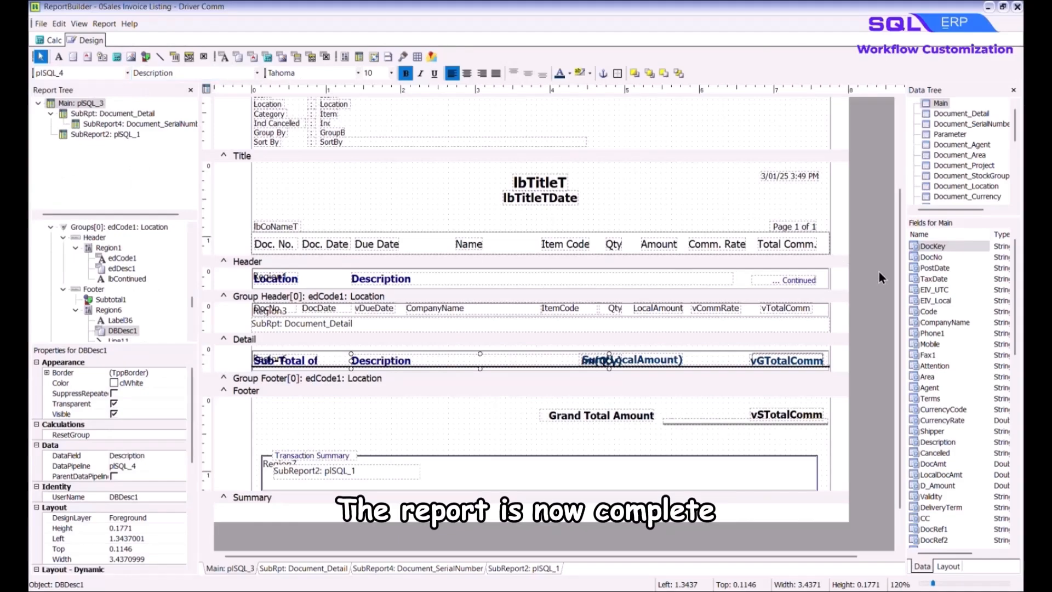
pyautogui.click(41, 23)
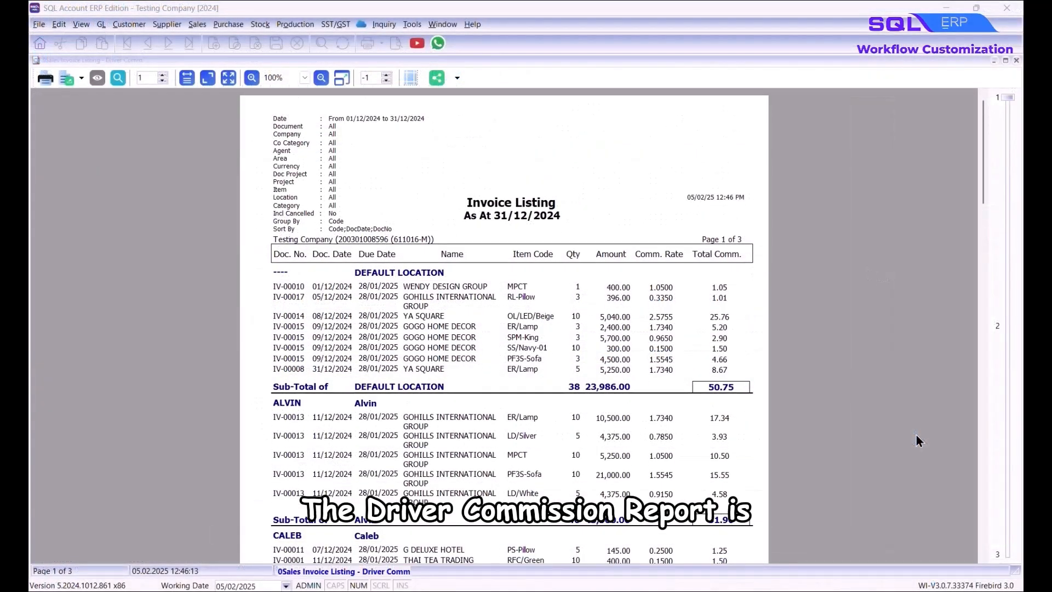
# - Review the previewed driver commission listing, checking each location's description, quantity, amount and commission sub-totals
pyautogui.scroll(-5, 917, 435)
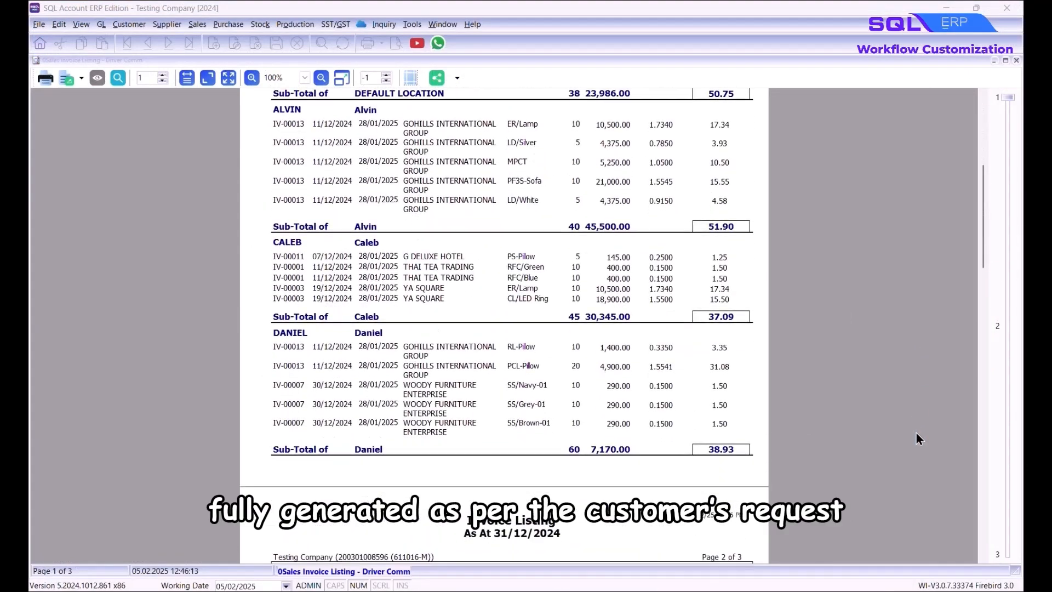
pyautogui.scroll(-7, 917, 433)
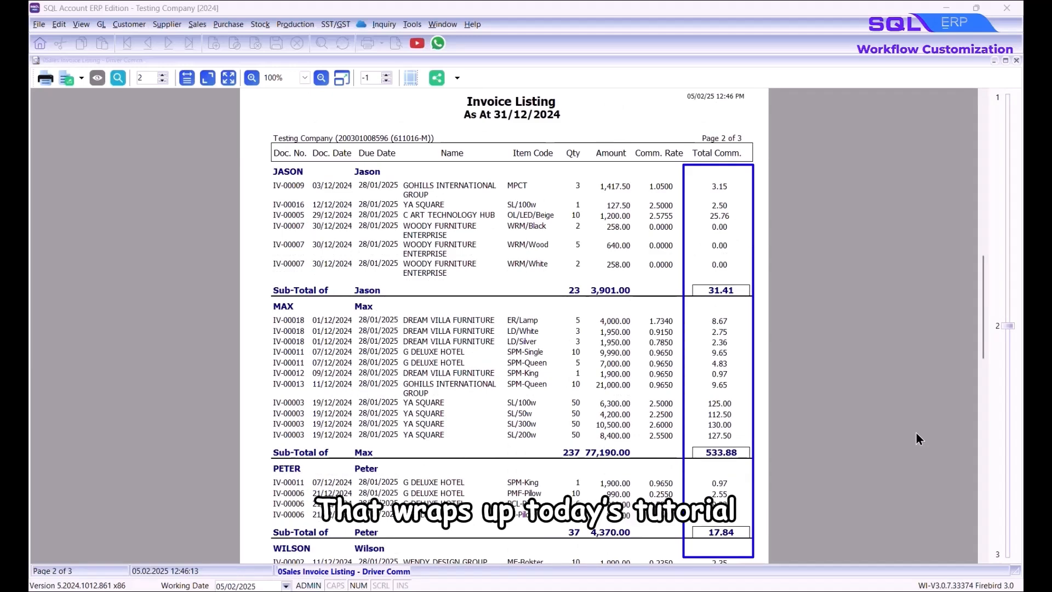
pyautogui.scroll(-2, 916, 433)
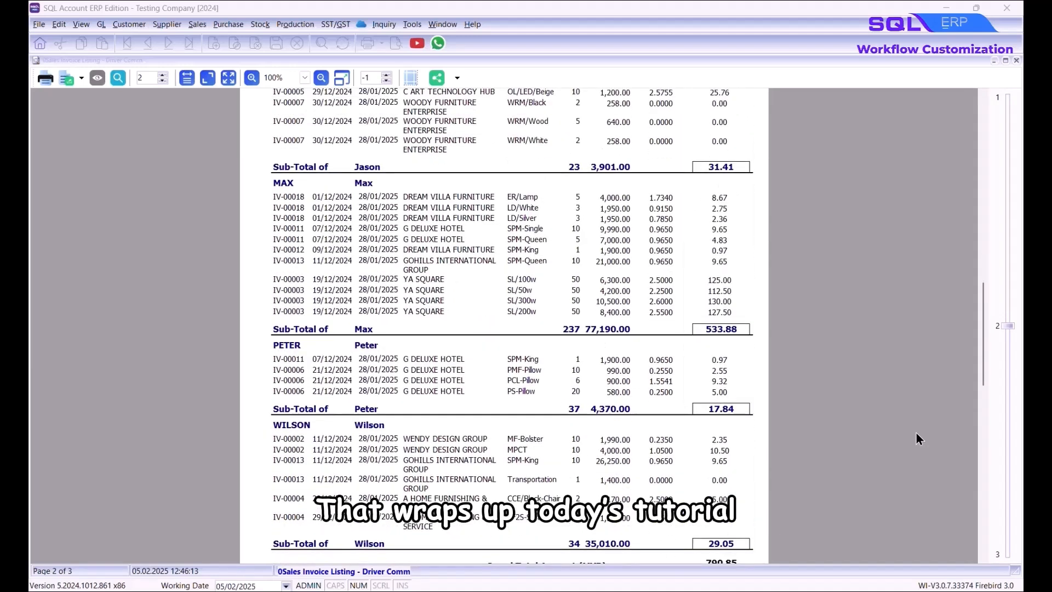
pyautogui.scroll(-1, 915, 432)
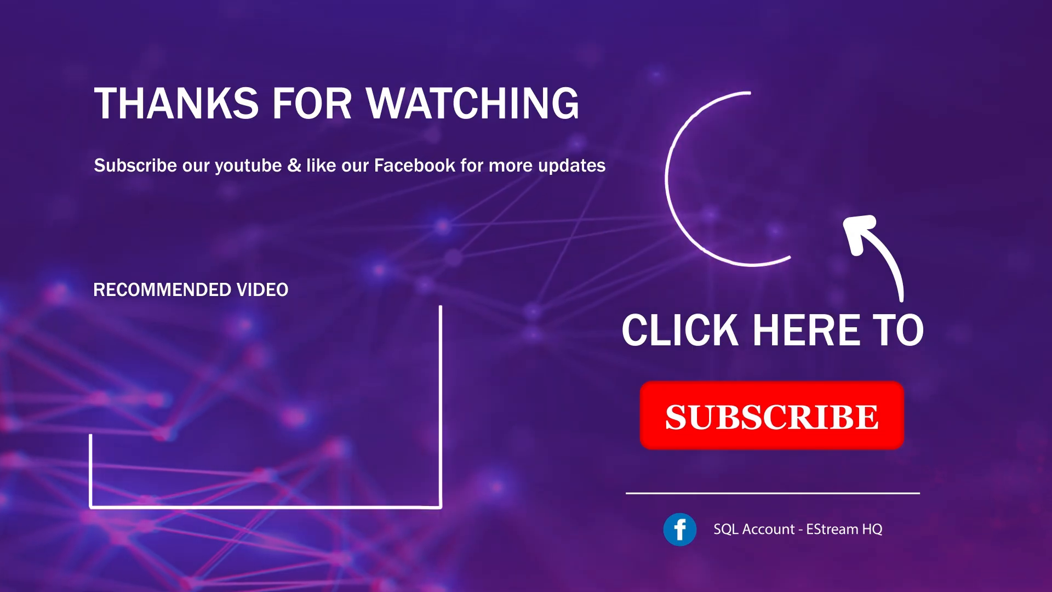